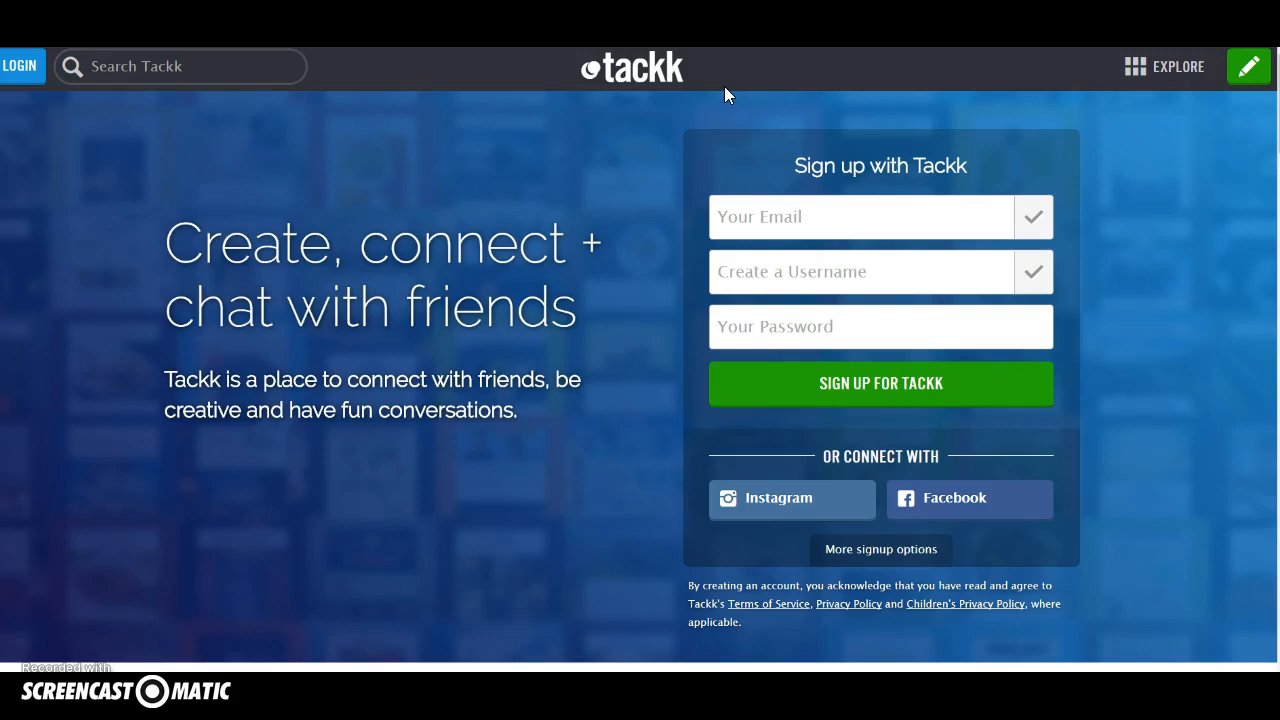
{"action": "left_click", "coordinate": [718, 219]}
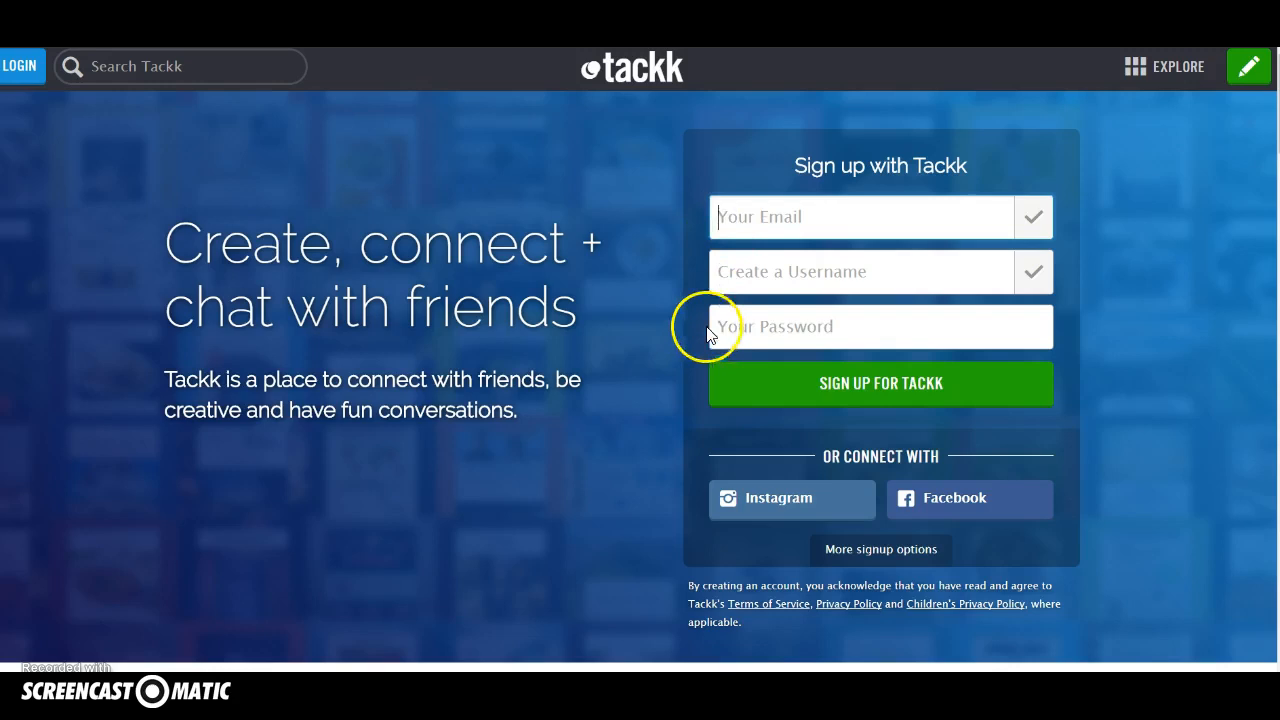
{"action": "left_click", "coordinate": [720, 271]}
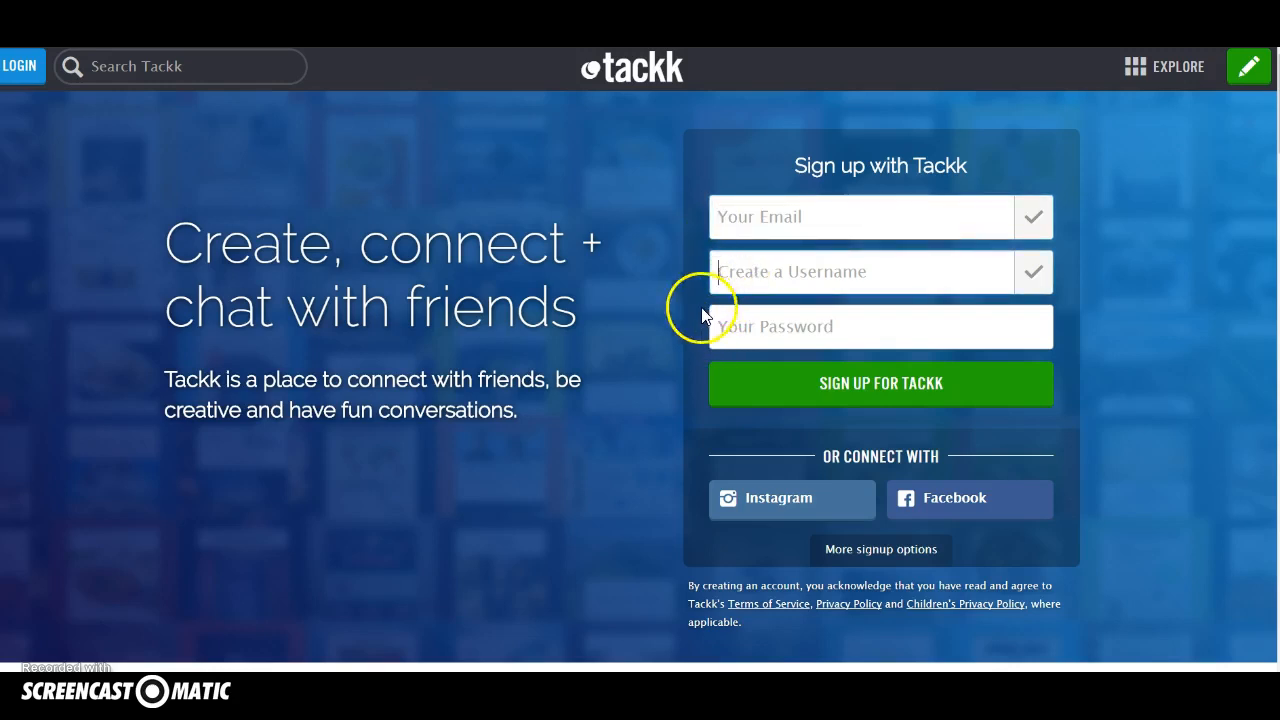
{"action": "left_click", "coordinate": [719, 326]}
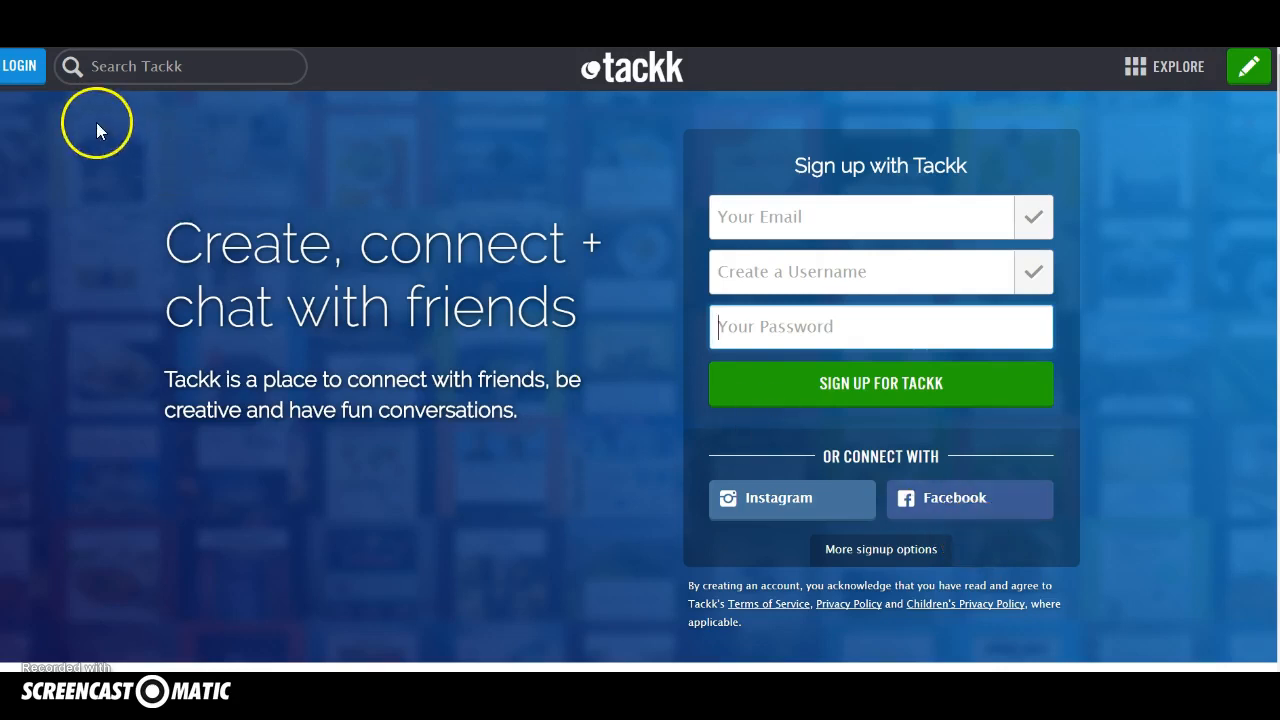
Log in to the existing Tackk account by entering the account username and password.
{"action": "left_click", "coordinate": [29, 78]}
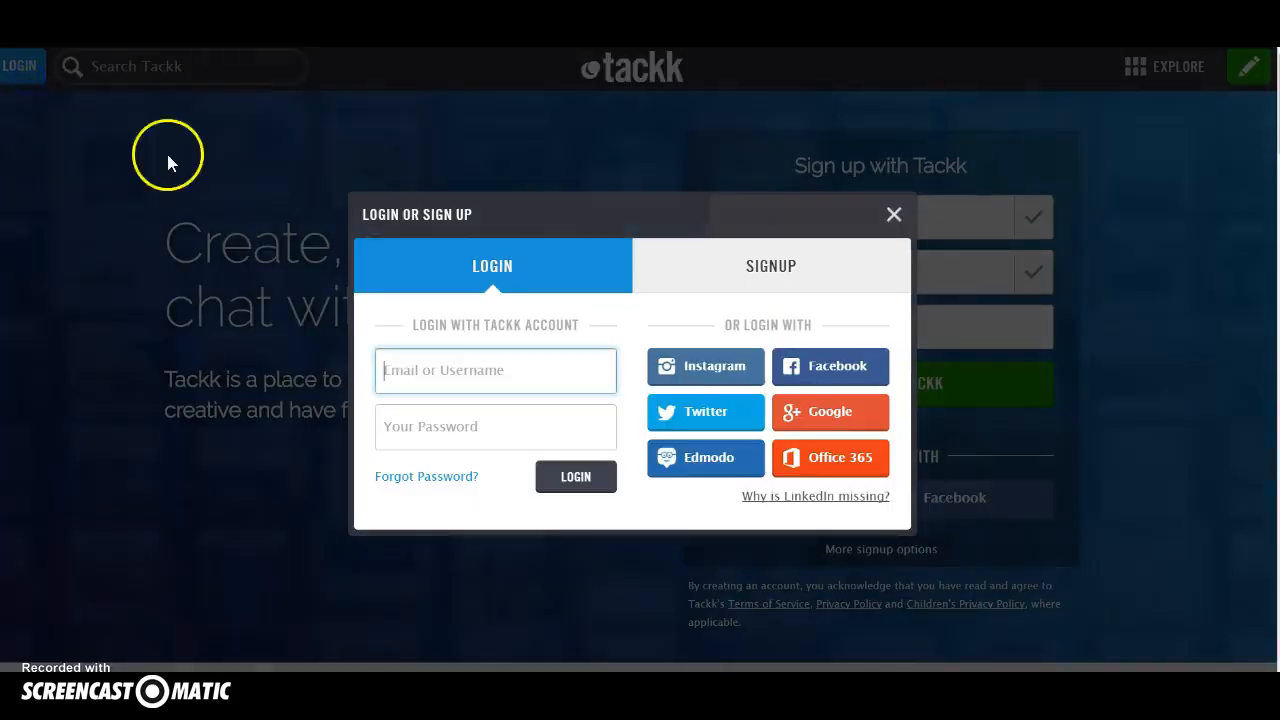
{"action": "type", "text": "tuuliko"}
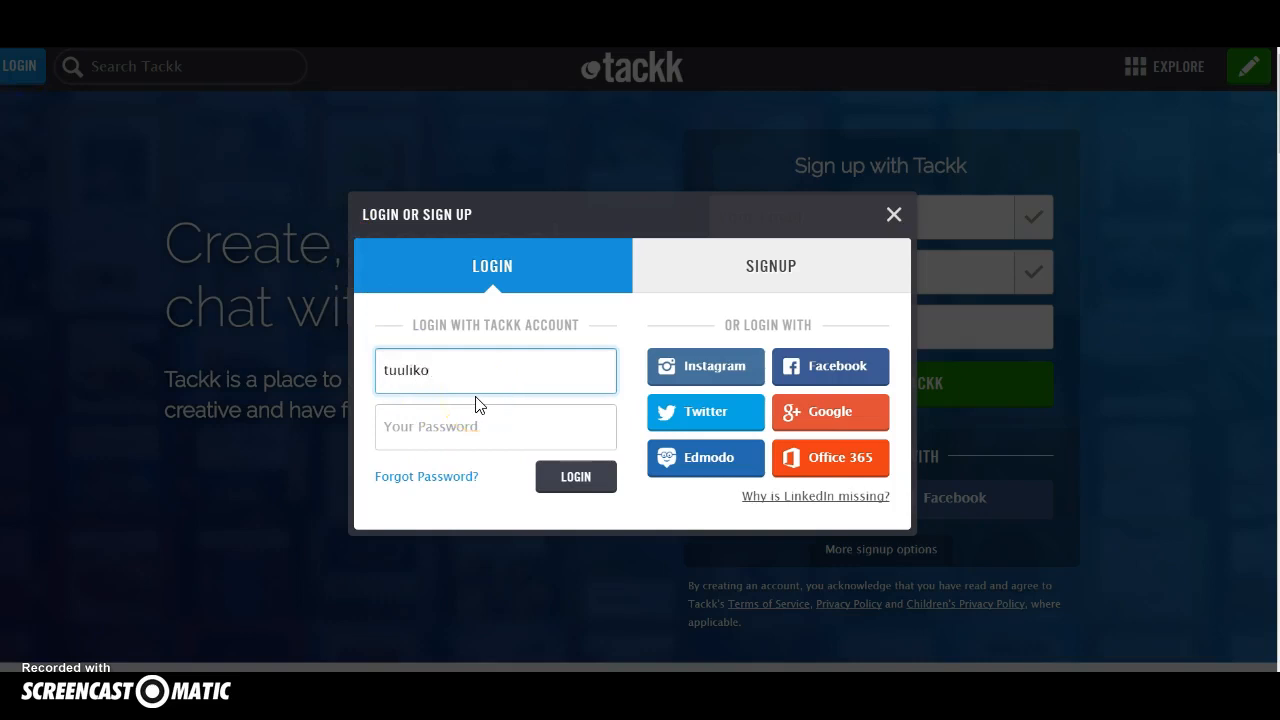
{"action": "left_click", "coordinate": [451, 443]}
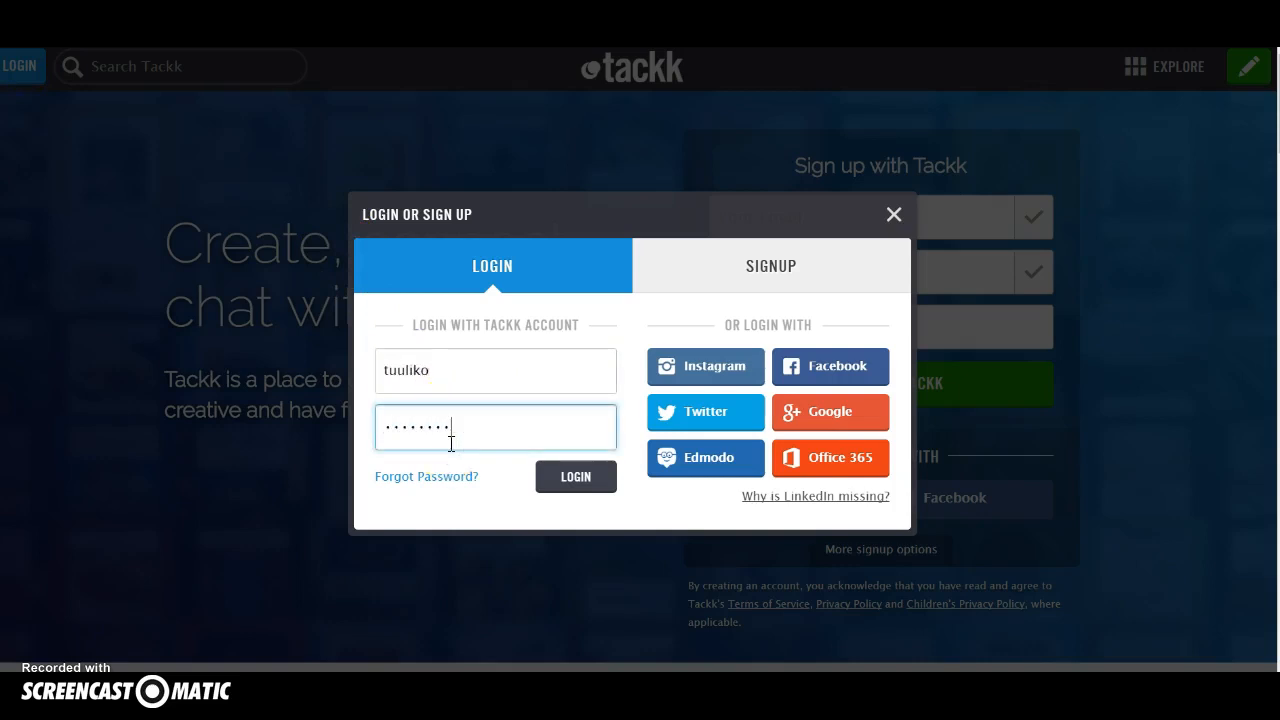
{"action": "key", "text": "Return"}
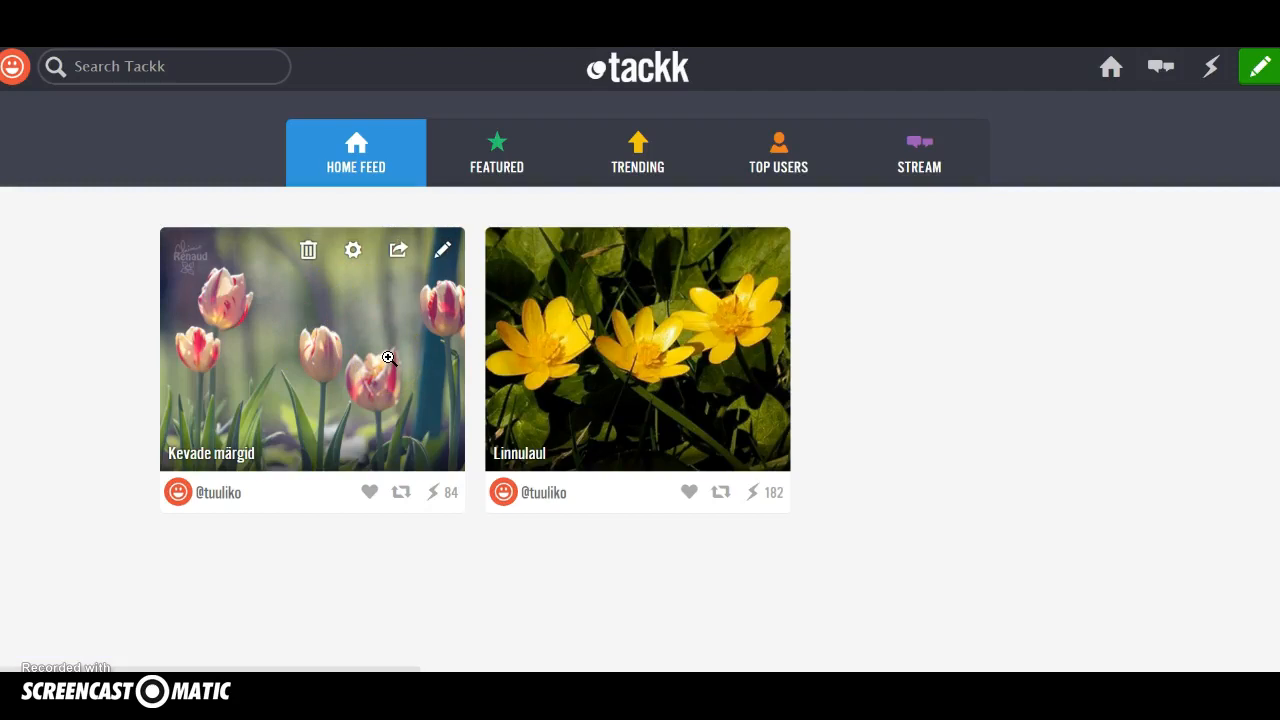
Review the settings options of the "Kevade märgid" tackk and close them.
{"action": "left_click", "coordinate": [354, 255]}
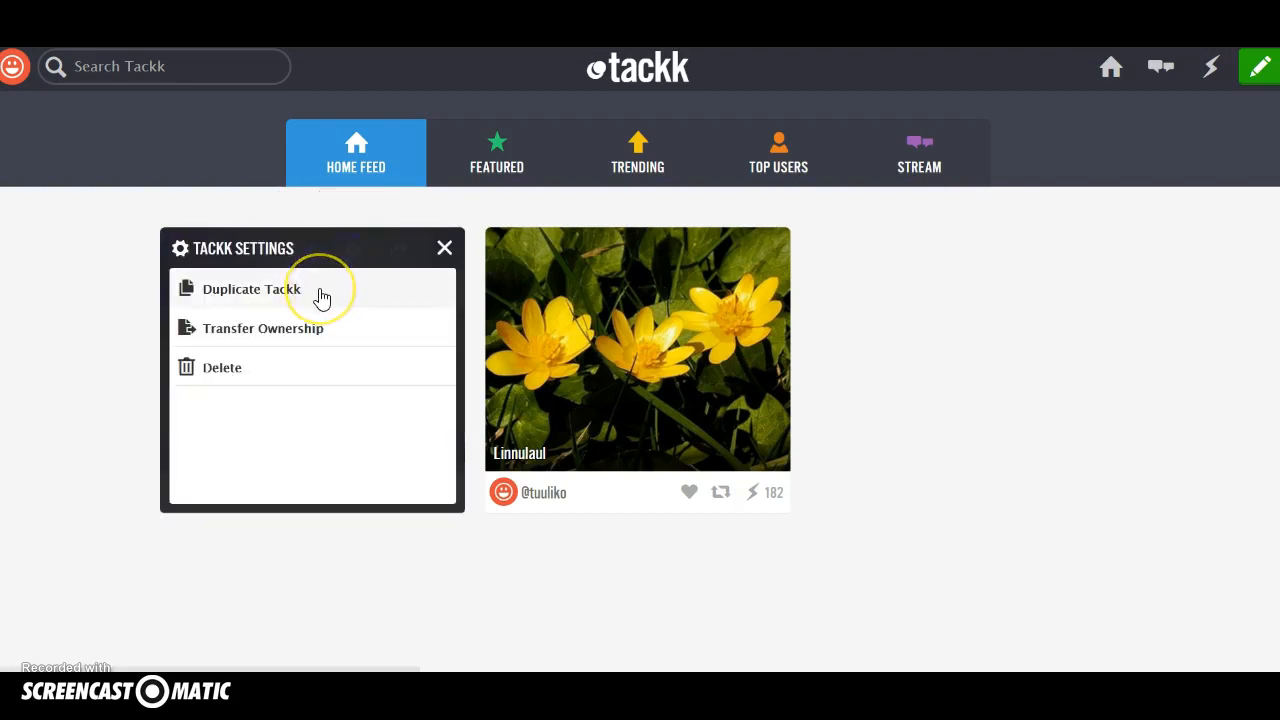
{"action": "left_click", "coordinate": [293, 332]}
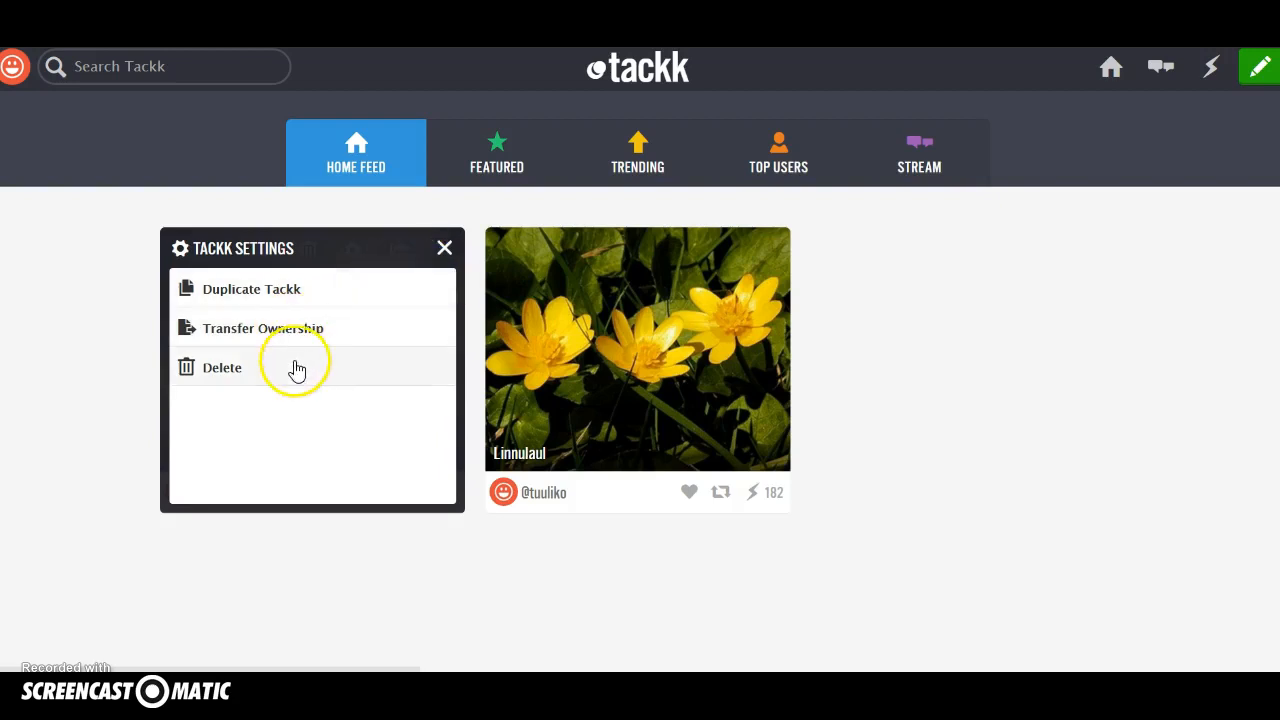
{"action": "left_click", "coordinate": [444, 249]}
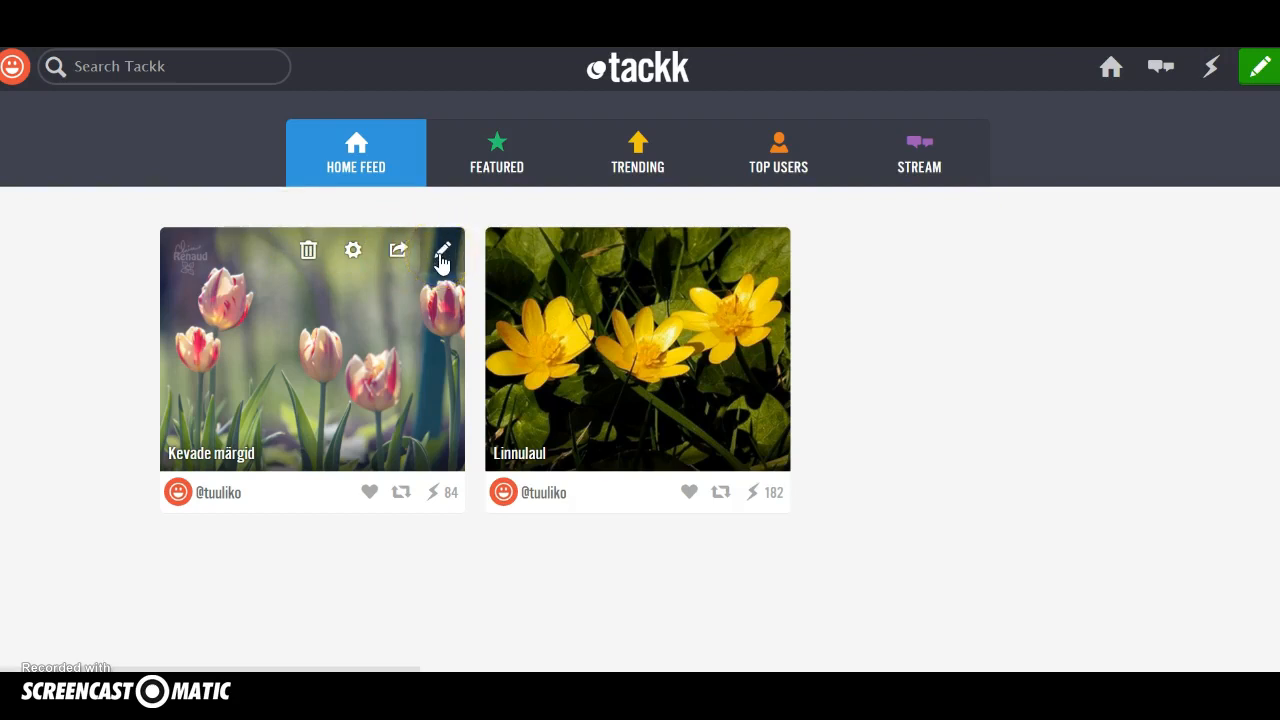
Create a new tackk and add a headline reading "Kevade saabumine".
{"action": "left_click", "coordinate": [1253, 82]}
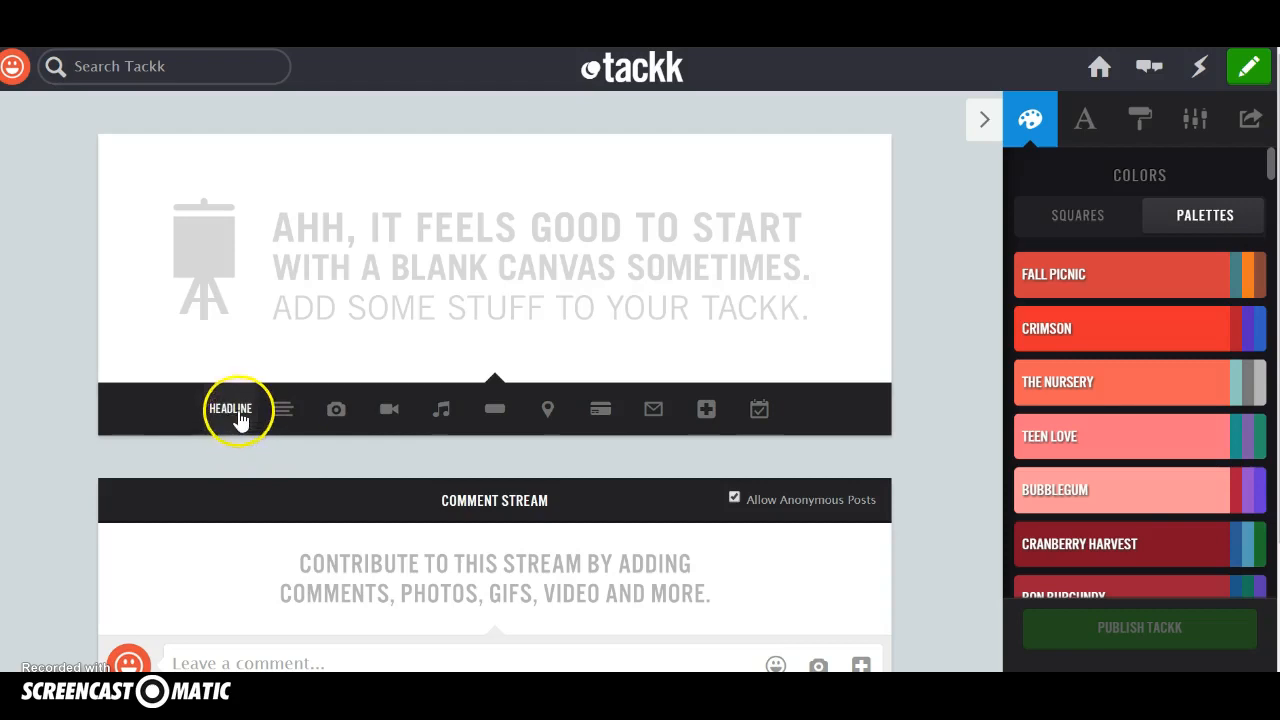
{"action": "left_click", "coordinate": [230, 418]}
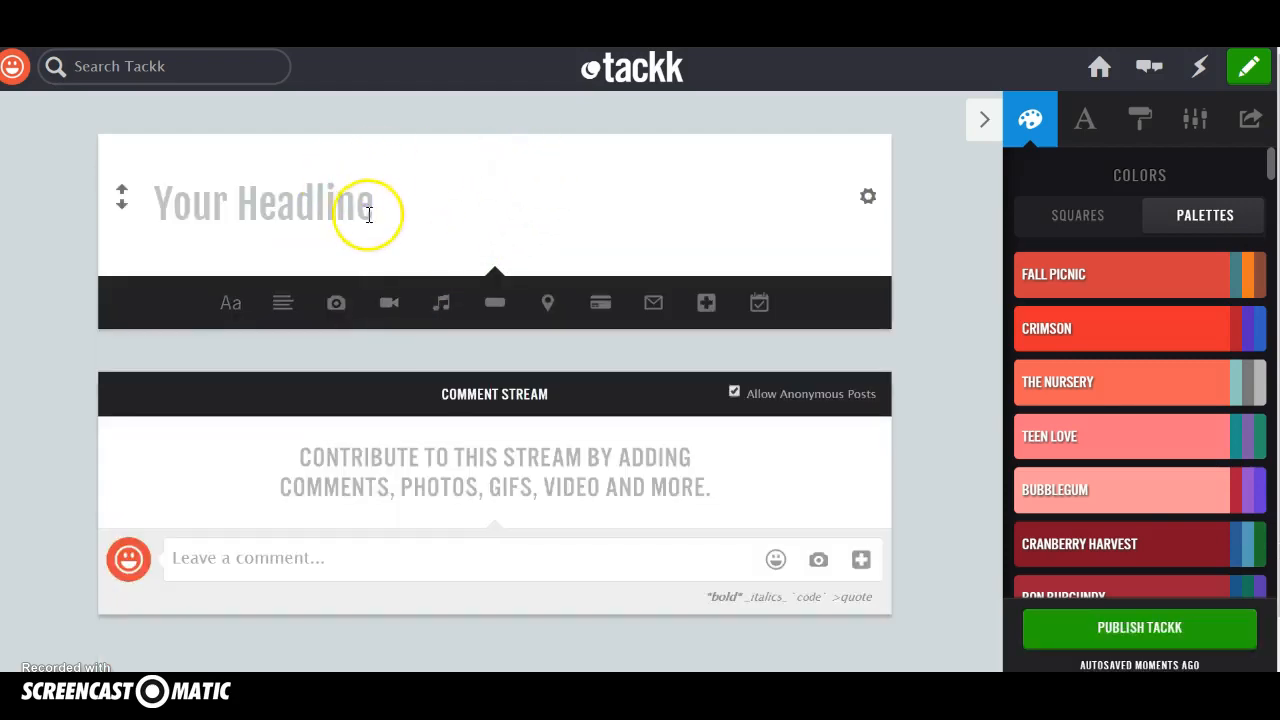
{"action": "left_click", "coordinate": [369, 214]}
{"action": "type", "text": "Kevad"}
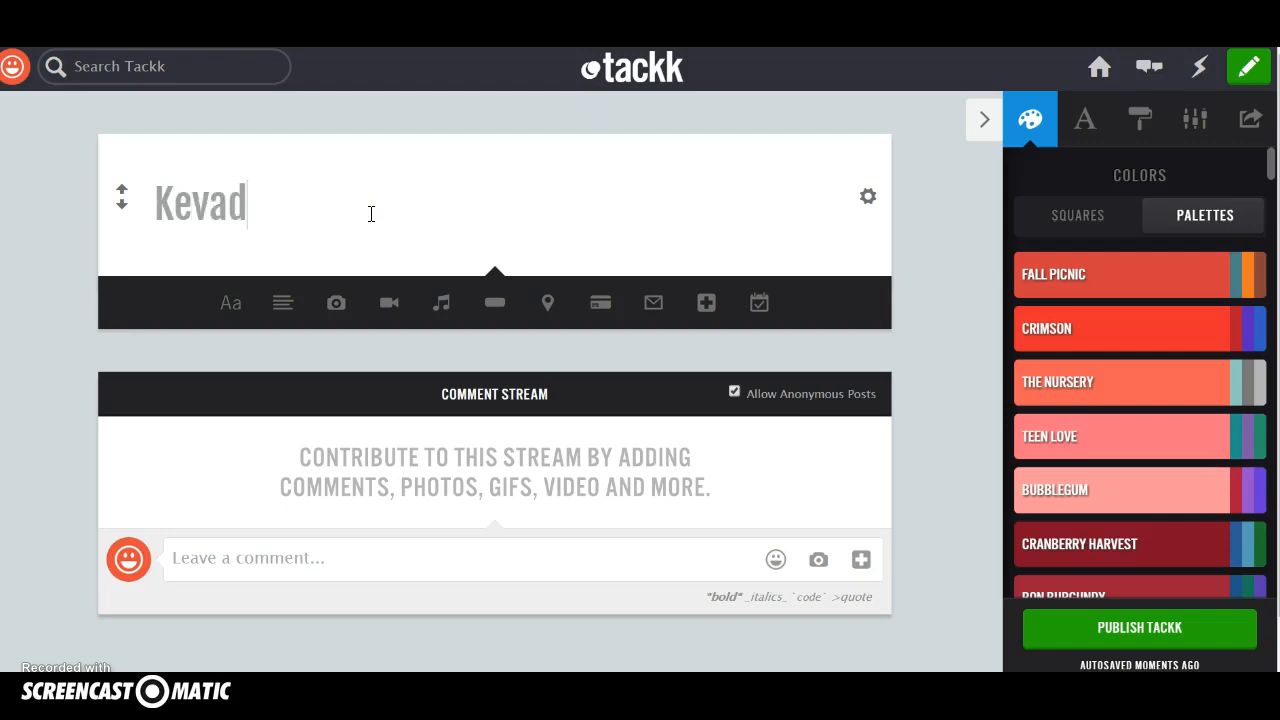
{"action": "type", "text": "e saabumine"}
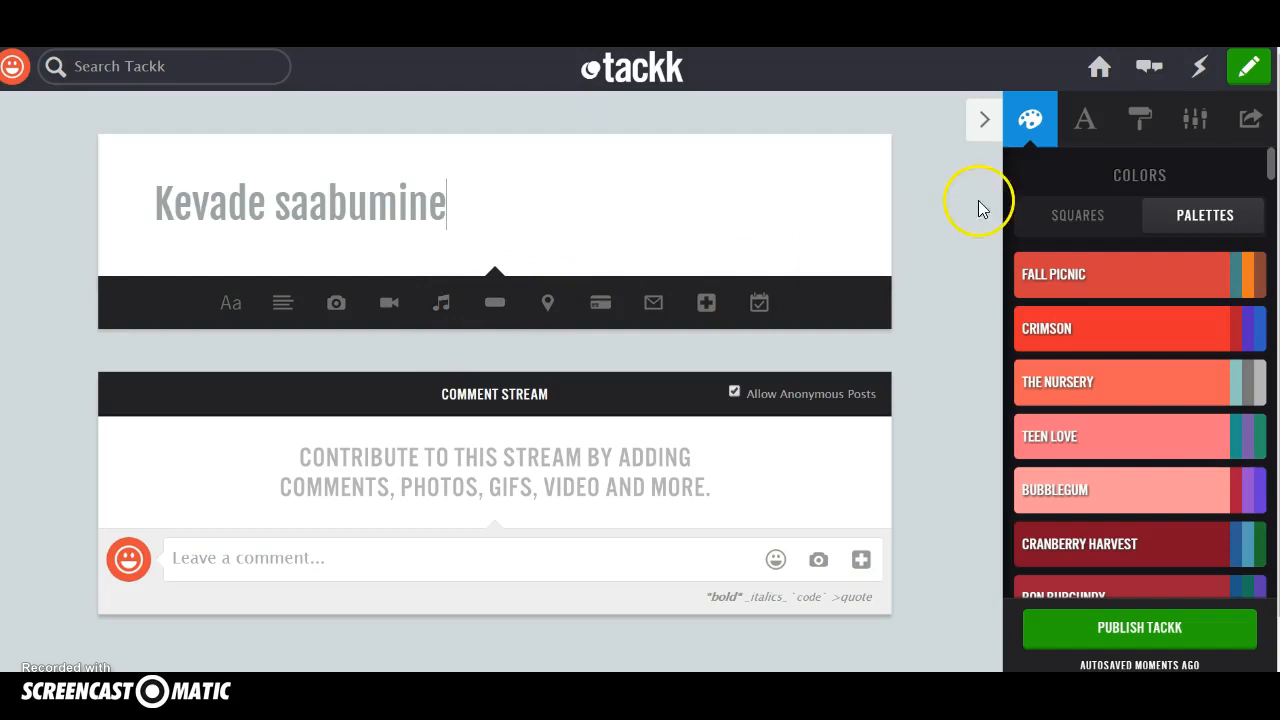
Center the headline and style it as white text on a large teal background block.
{"action": "left_click", "coordinate": [867, 203]}
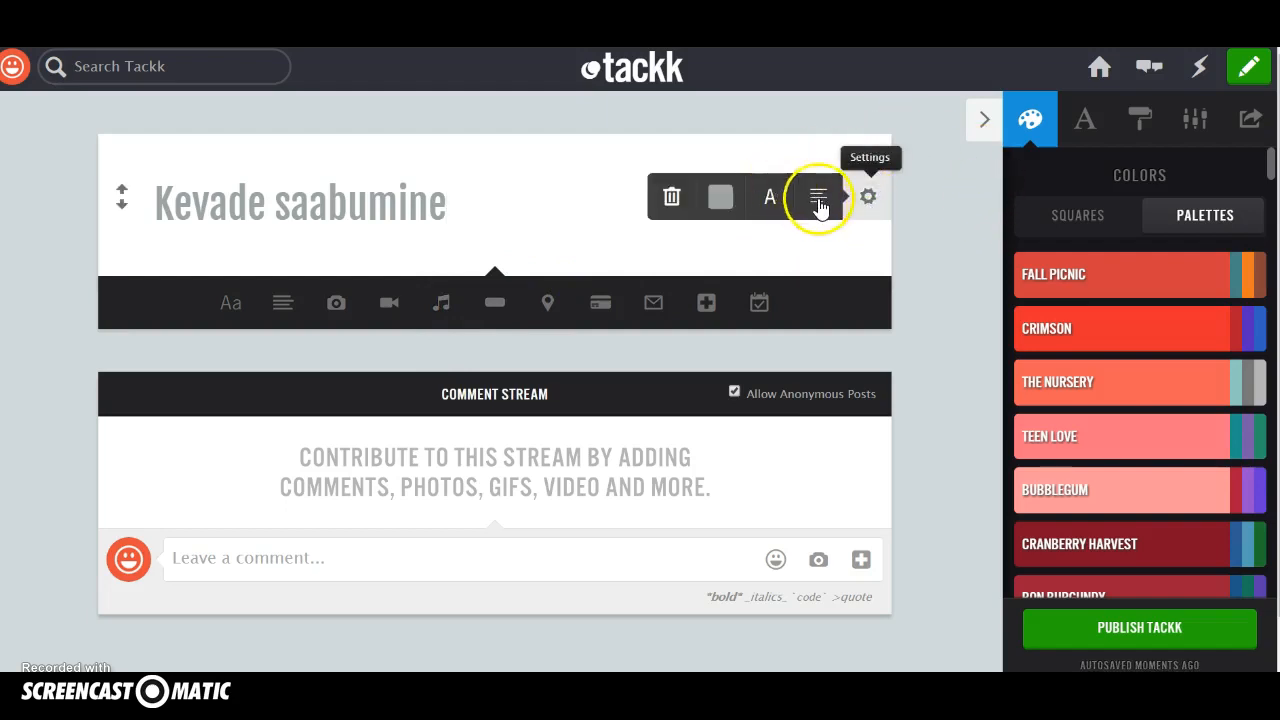
{"action": "left_click", "coordinate": [819, 199]}
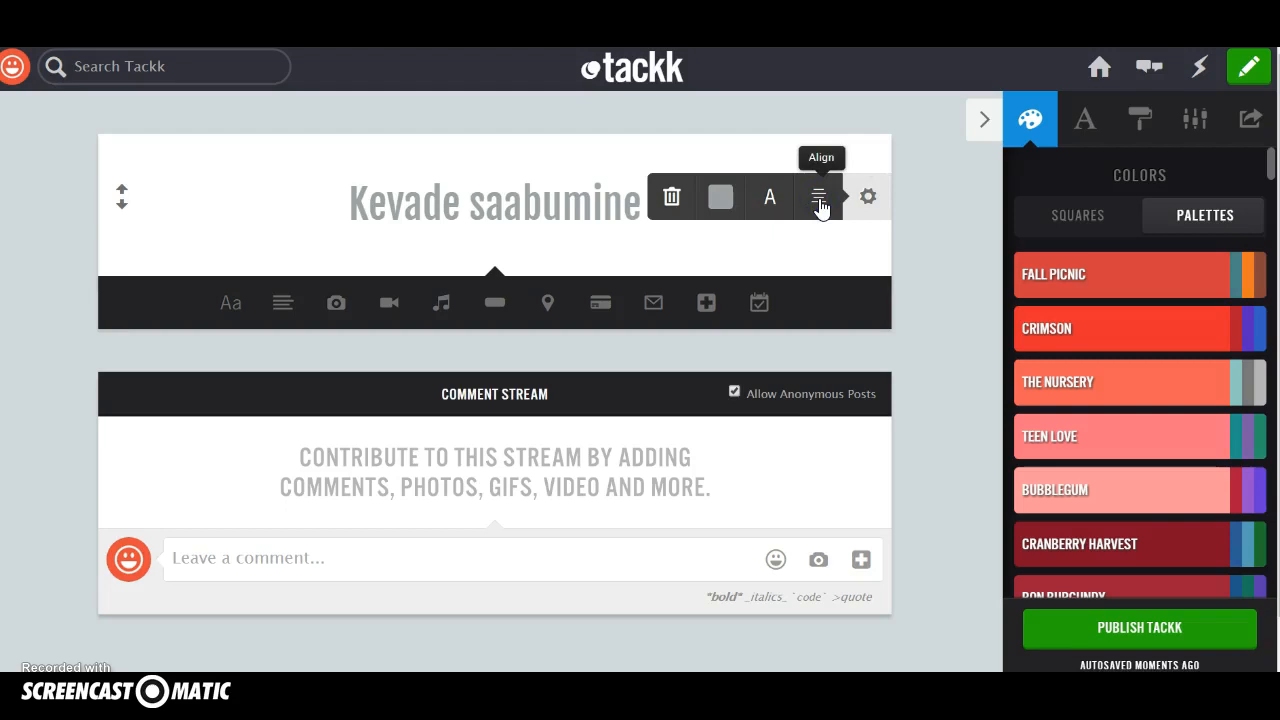
{"action": "left_click", "coordinate": [773, 200]}
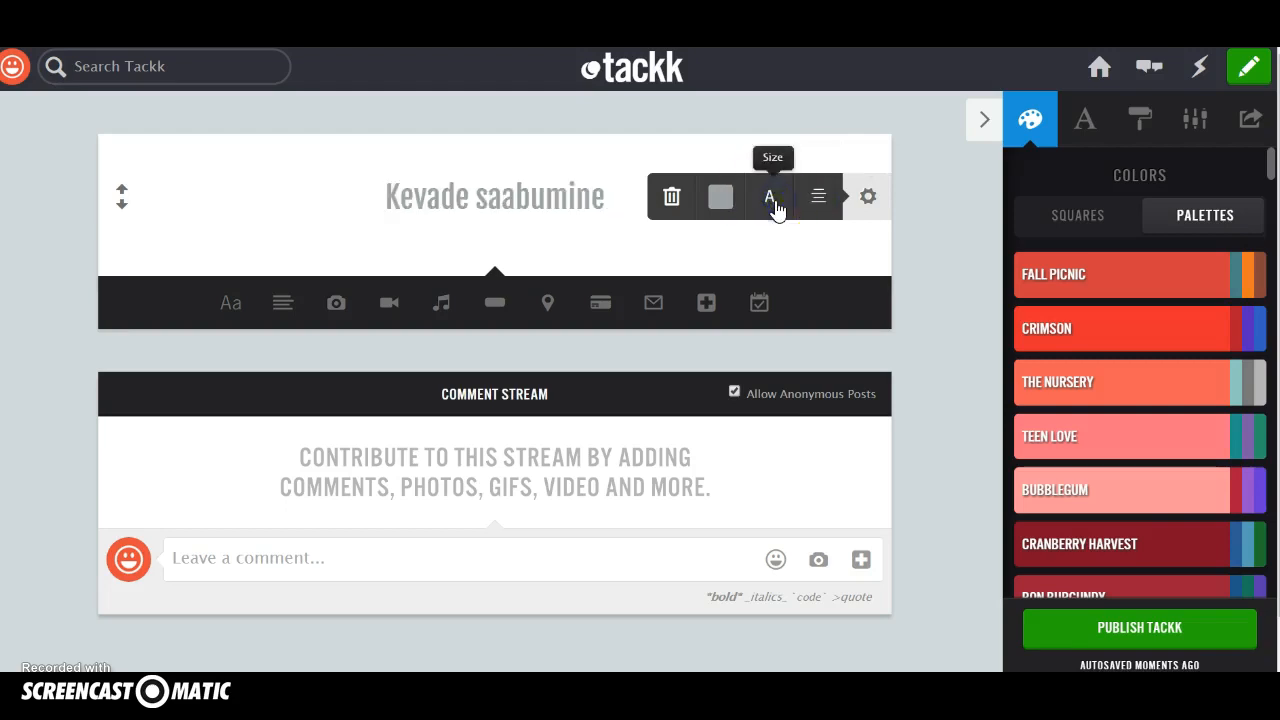
{"action": "left_click", "coordinate": [773, 200]}
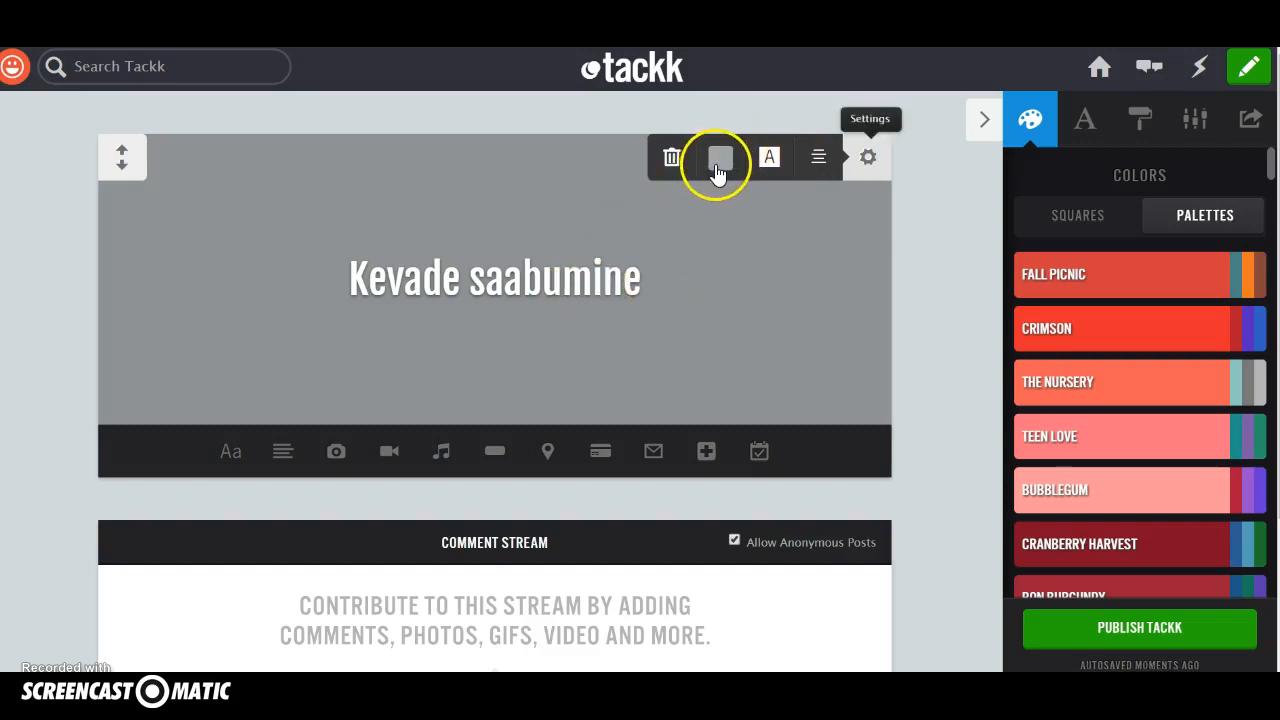
{"action": "left_click", "coordinate": [718, 165]}
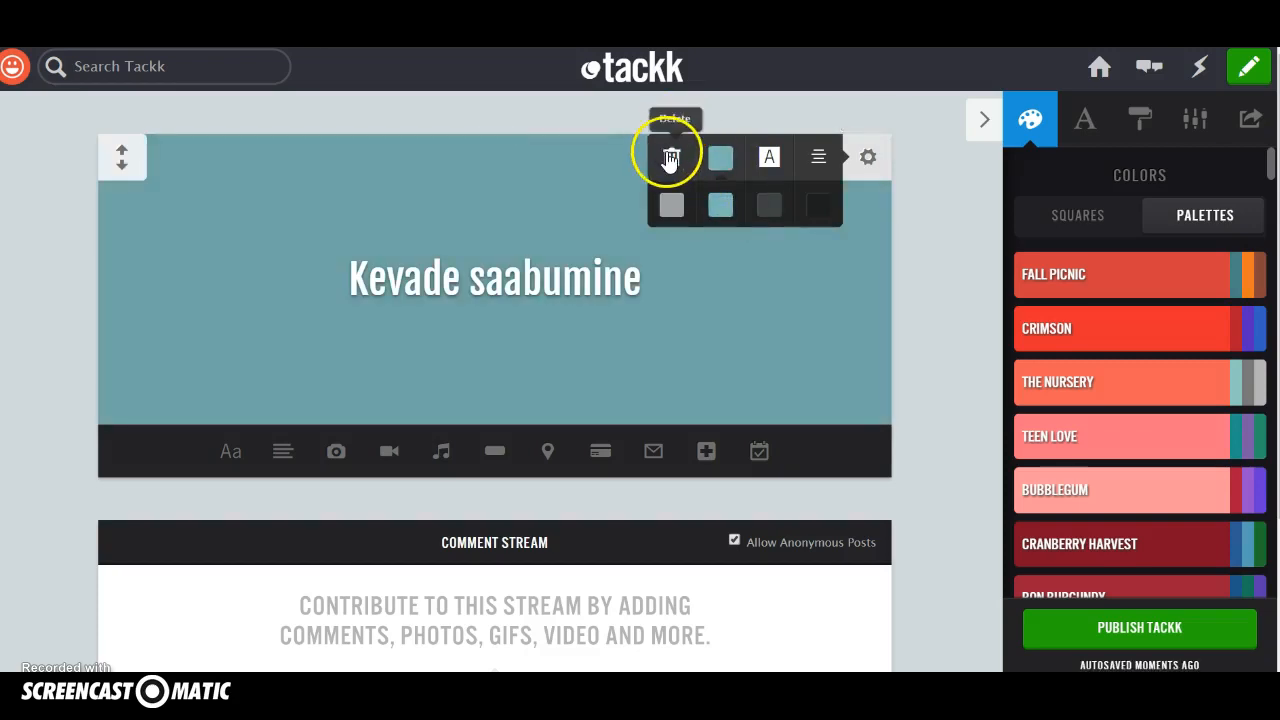
Add a text block below the headline reading "Kevade sünnipäev on 20.märtsil.".
{"action": "scroll", "coordinate": [657, 337], "scroll_direction": "down", "scroll_amount": 1}
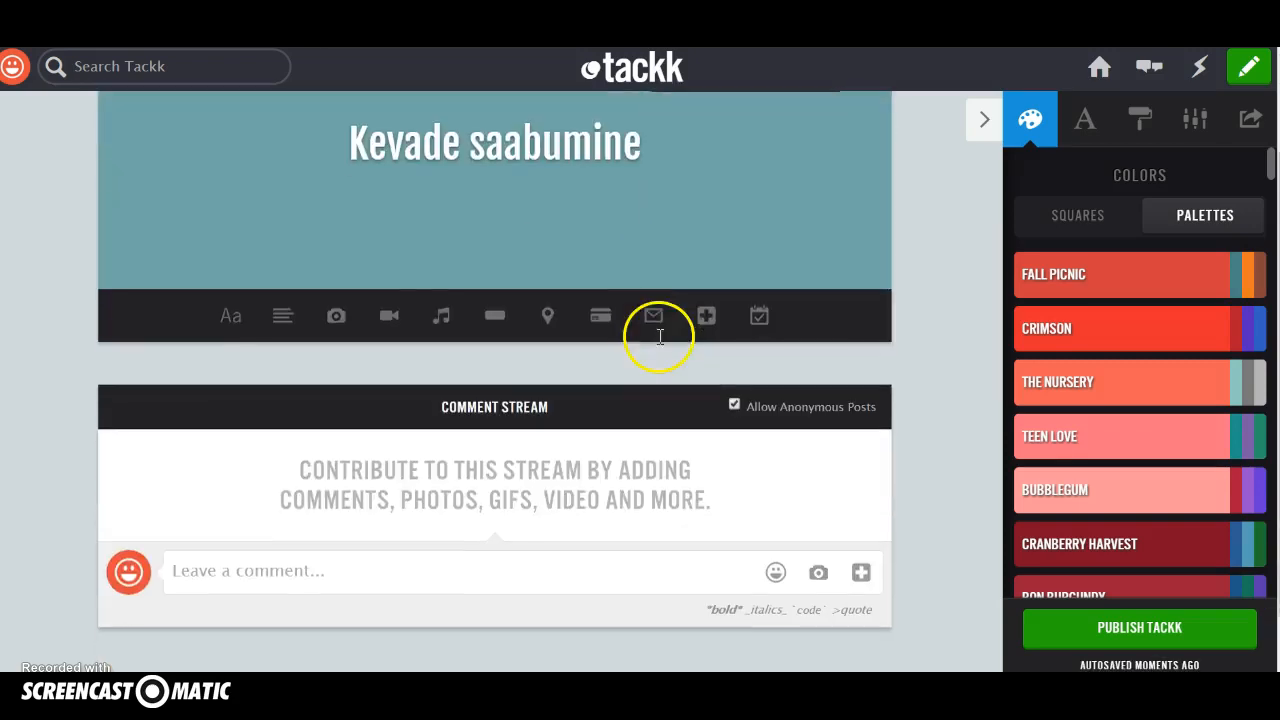
{"action": "left_click", "coordinate": [285, 318]}
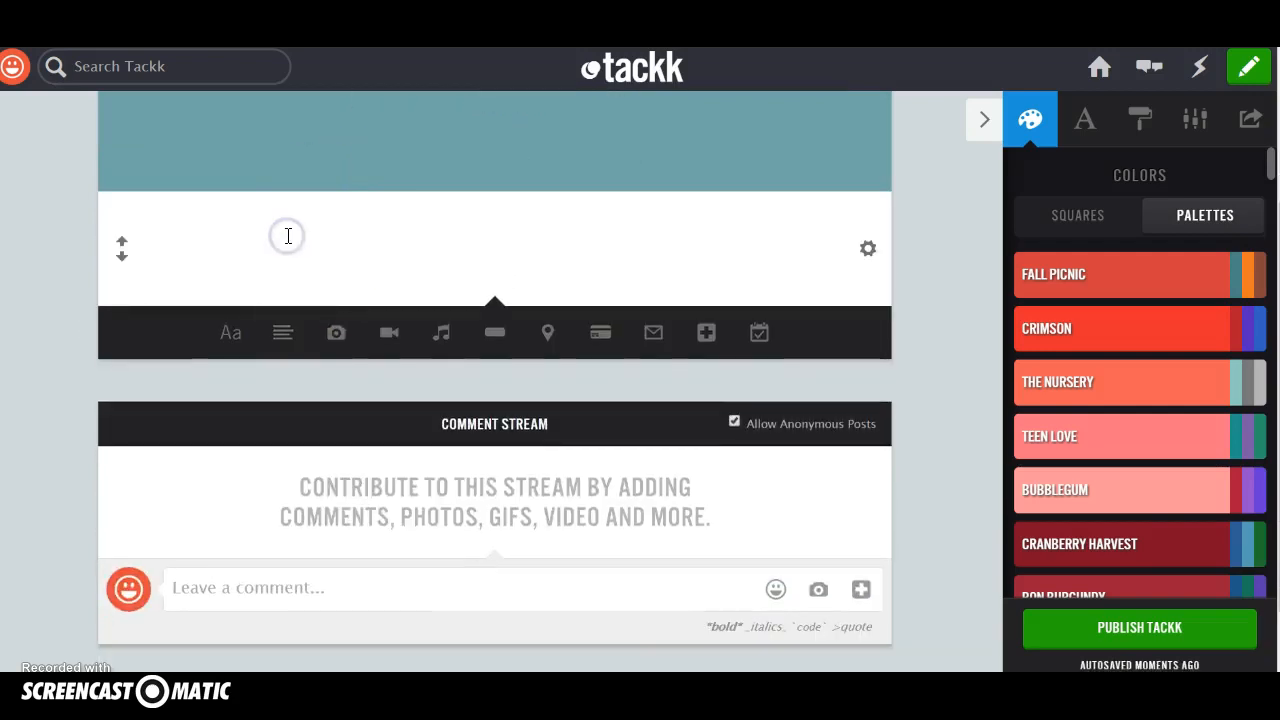
{"action": "type", "text": "Kevade sünnipäev on 20.märtsil."}
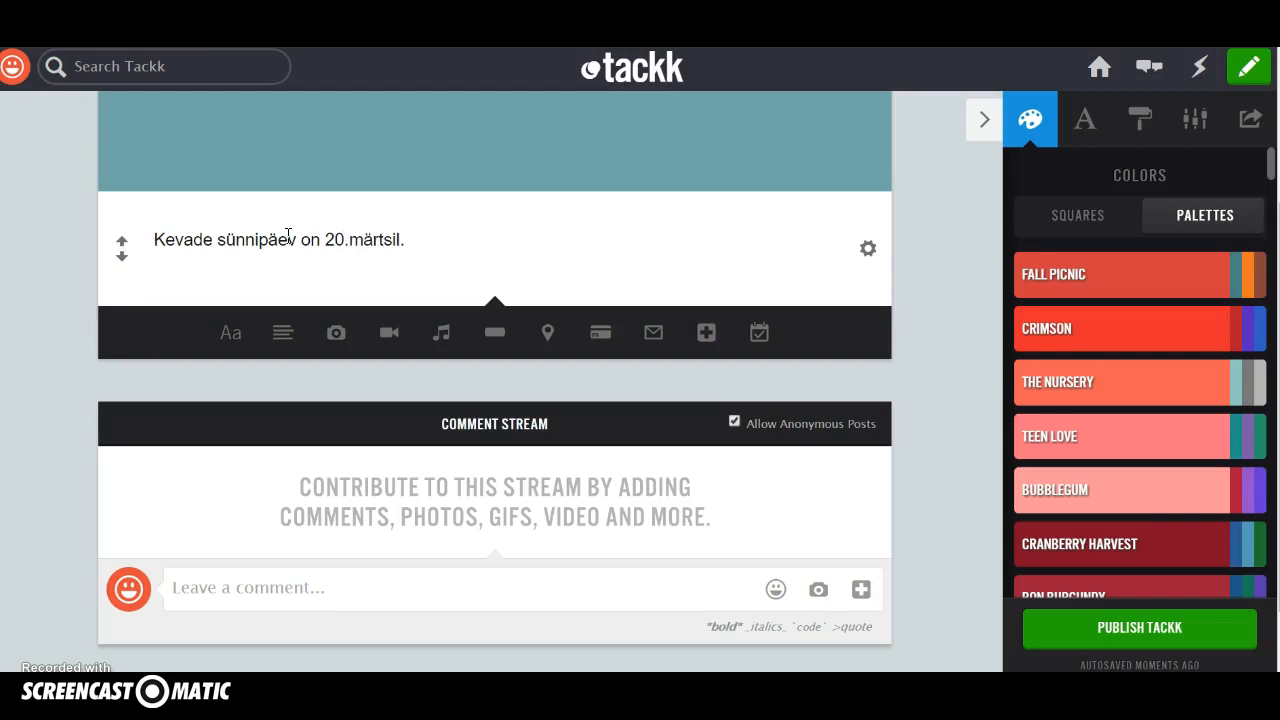
Set the text block to the two-column alignment and a monospaced font.
{"action": "left_click", "coordinate": [862, 258]}
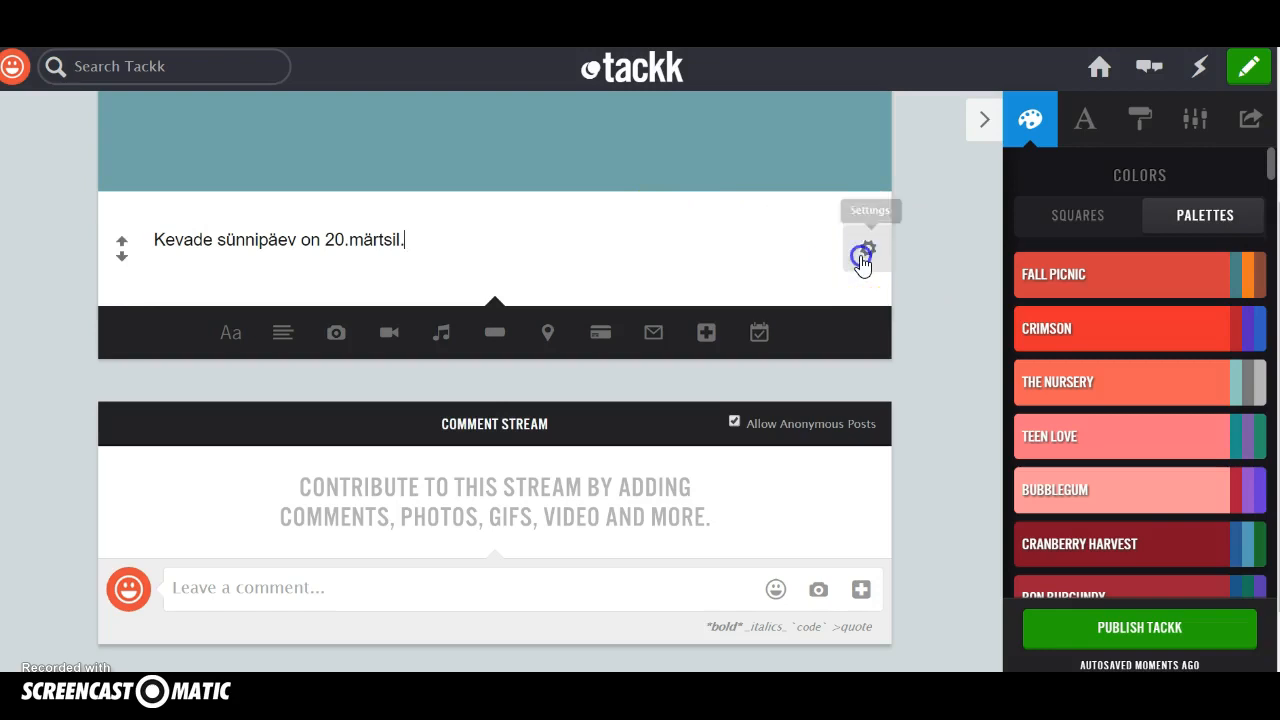
{"action": "left_click", "coordinate": [772, 256]}
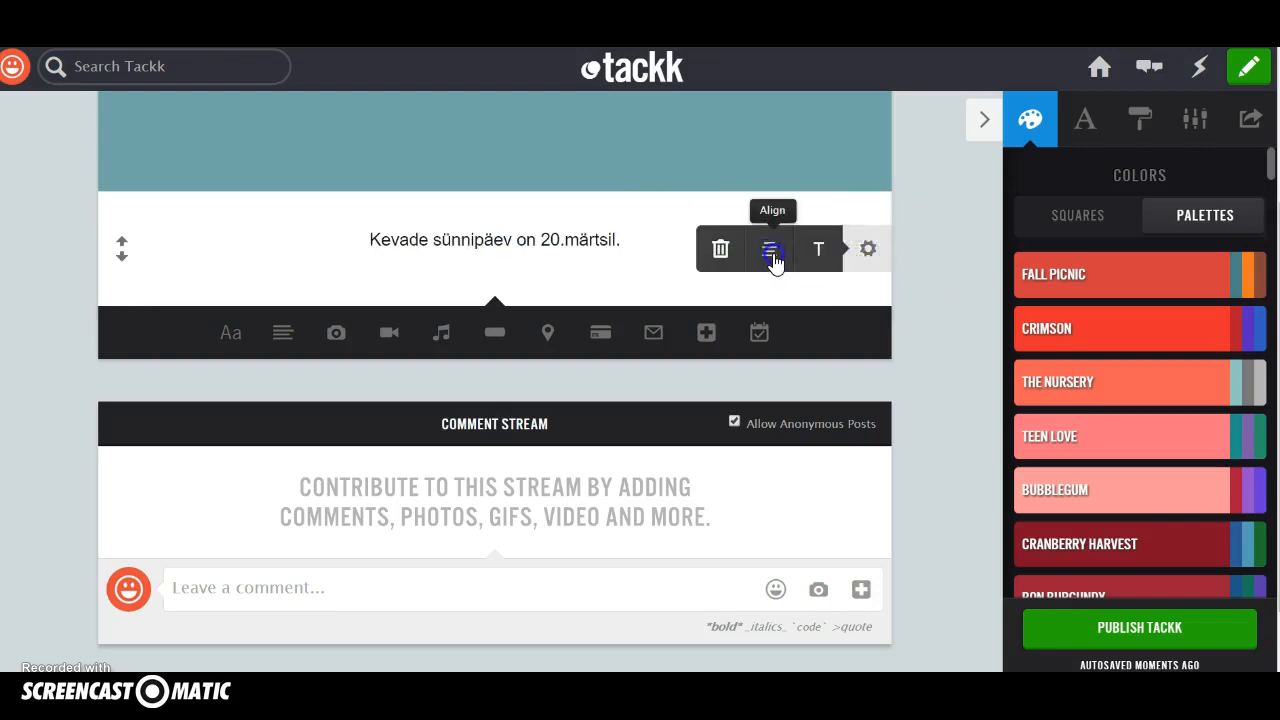
{"action": "left_click", "coordinate": [771, 254]}
{"action": "left_click", "coordinate": [771, 254]}
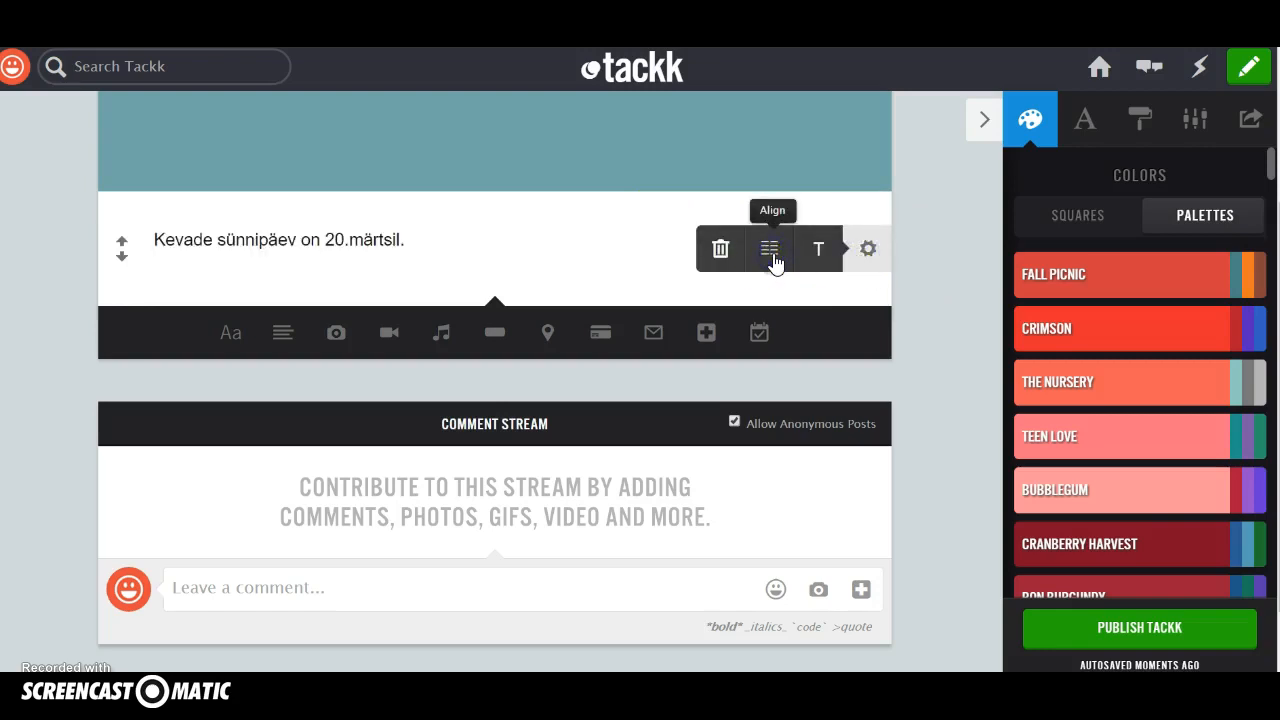
{"action": "left_click", "coordinate": [819, 250]}
{"action": "left_click", "coordinate": [819, 250]}
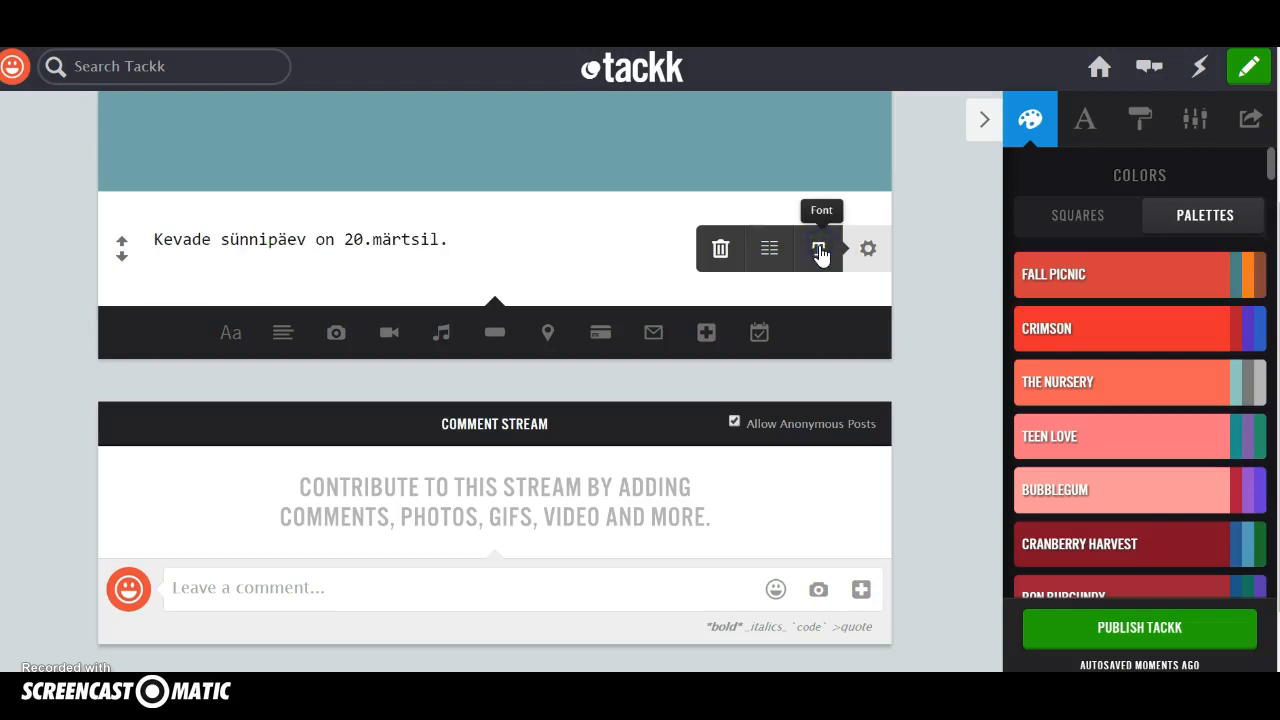
{"action": "left_click", "coordinate": [819, 250]}
{"action": "left_click", "coordinate": [819, 250]}
{"action": "left_click", "coordinate": [819, 250]}
Add a photo block below the text and search 500px for "spring".
{"action": "scroll", "coordinate": [680, 351], "scroll_direction": "down", "scroll_amount": 1}
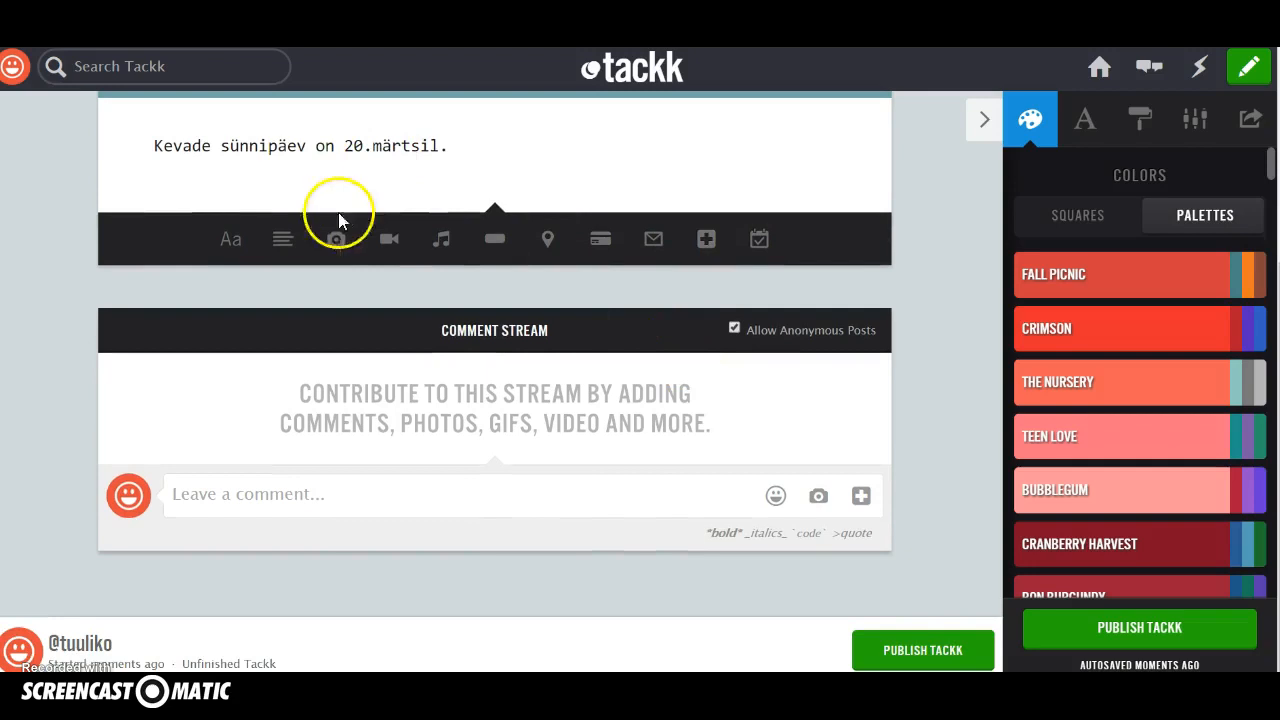
{"action": "left_click", "coordinate": [338, 245]}
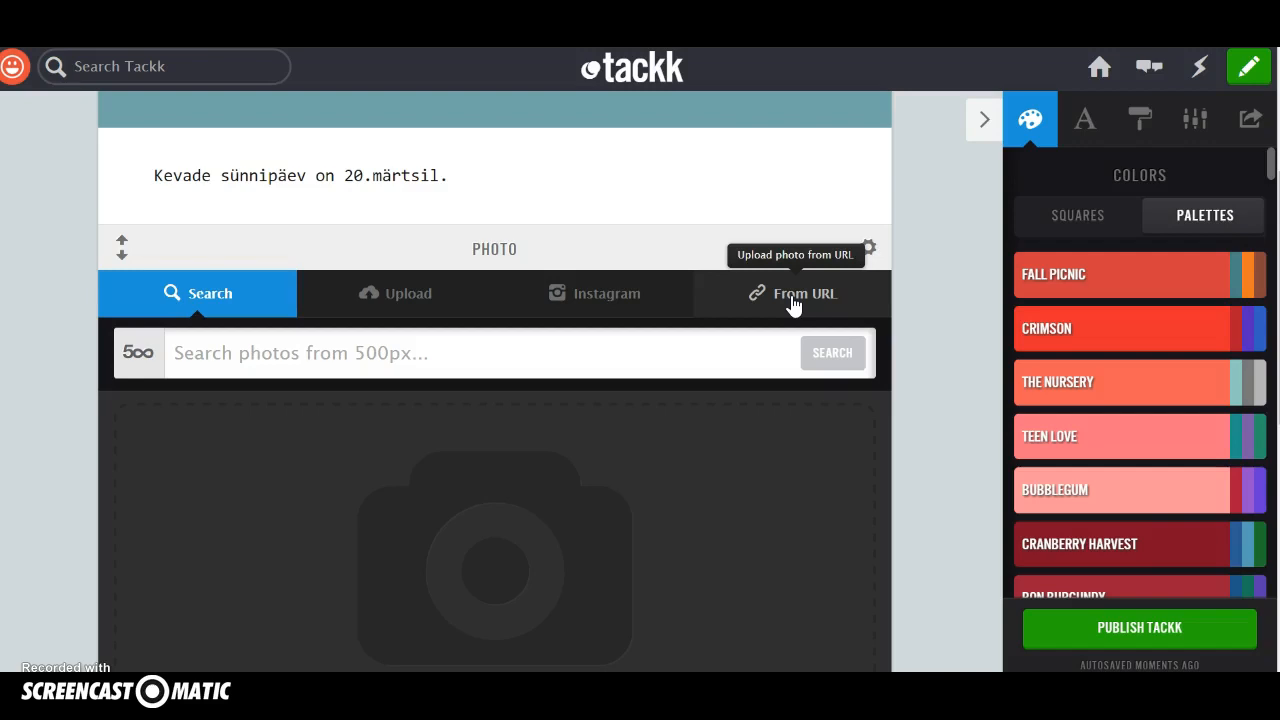
{"action": "left_click", "coordinate": [700, 368]}
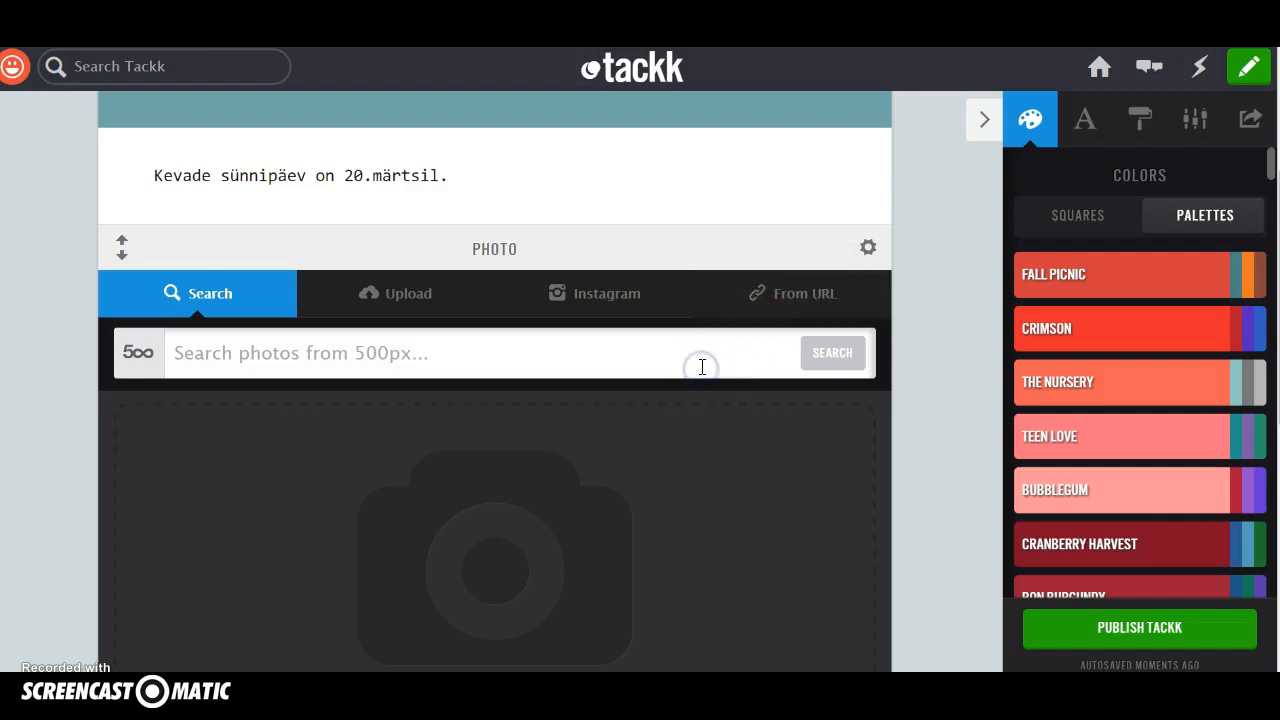
{"action": "type", "text": "spring"}
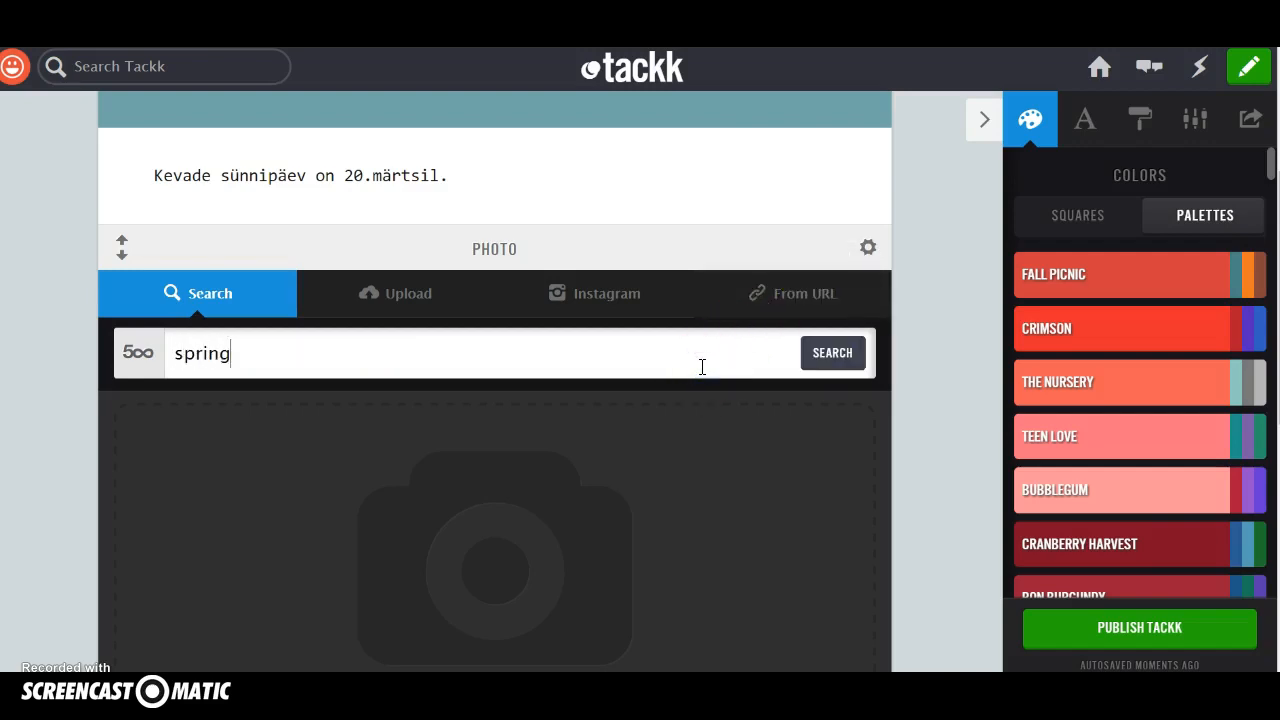
{"action": "key", "text": "Return"}
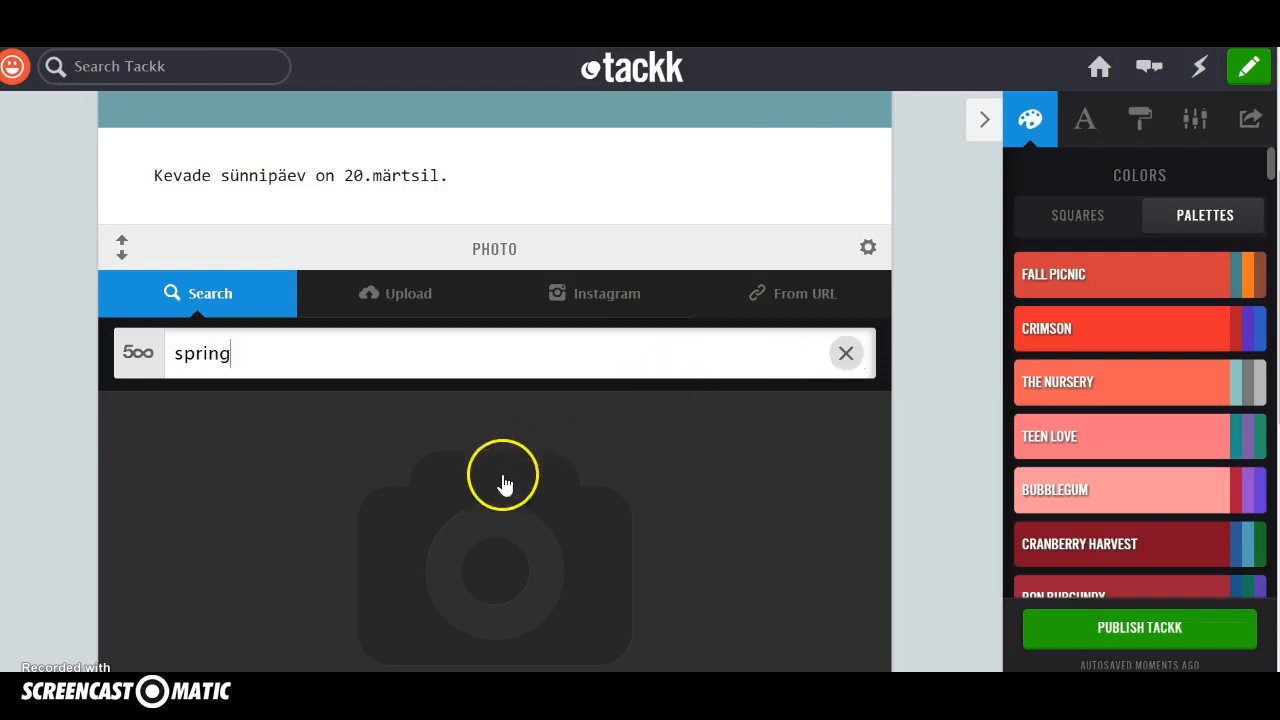
Add the pink-and-white flower bud, the "winter and spring" sprouts and the two foxes photos from the search results to the photo block.
{"action": "scroll", "coordinate": [516, 468], "scroll_direction": "down", "scroll_amount": 2}
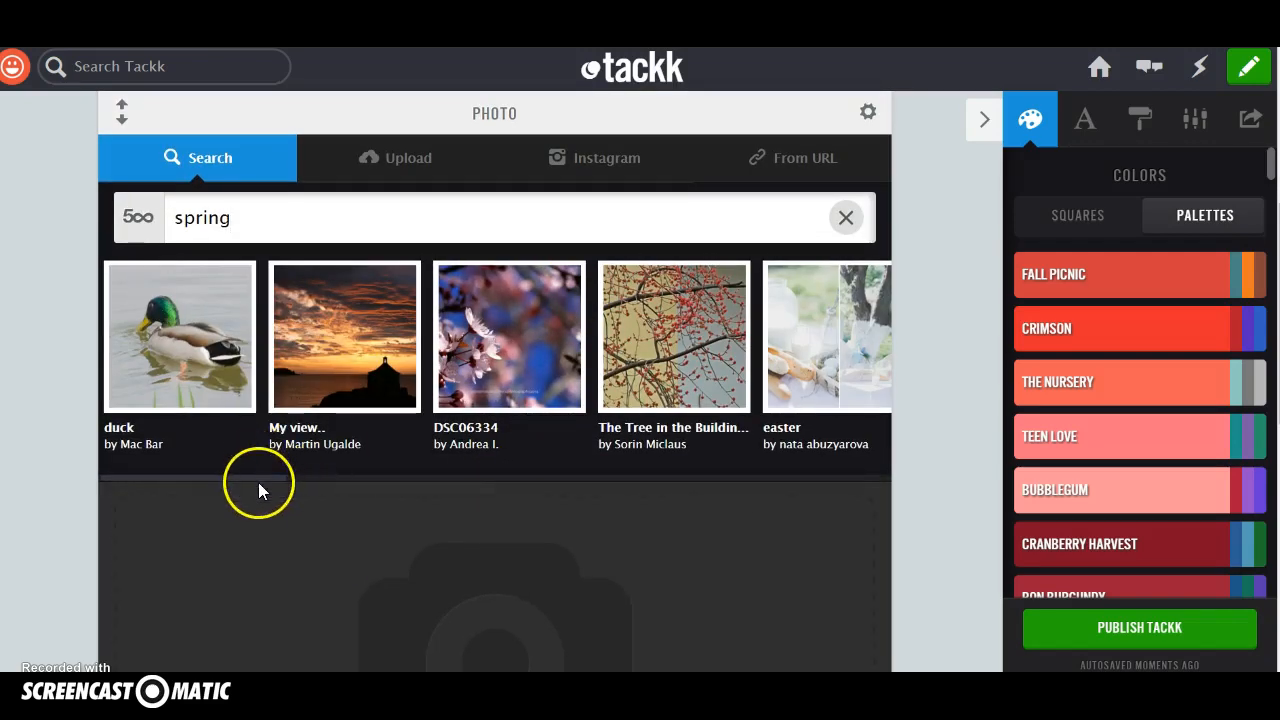
{"action": "left_click_drag", "start_coordinate": [262, 477], "coordinate": [509, 529]}
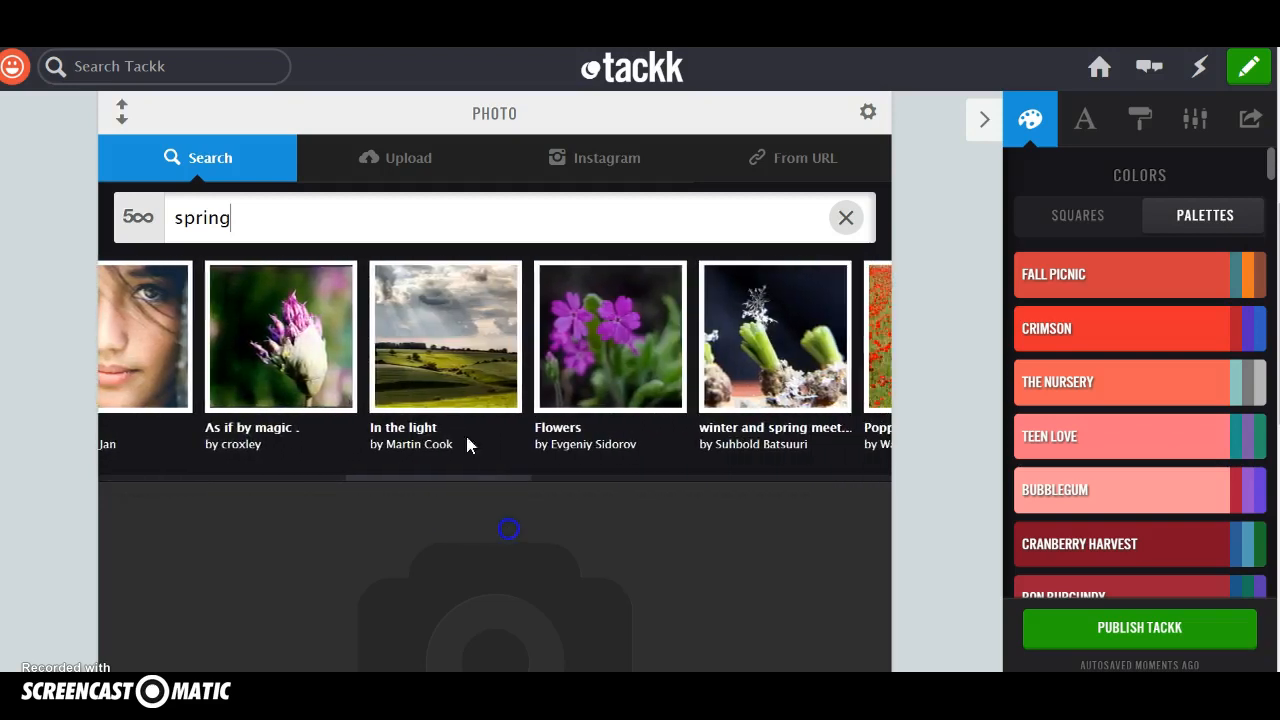
{"action": "left_click", "coordinate": [257, 300]}
{"action": "left_click", "coordinate": [655, 348]}
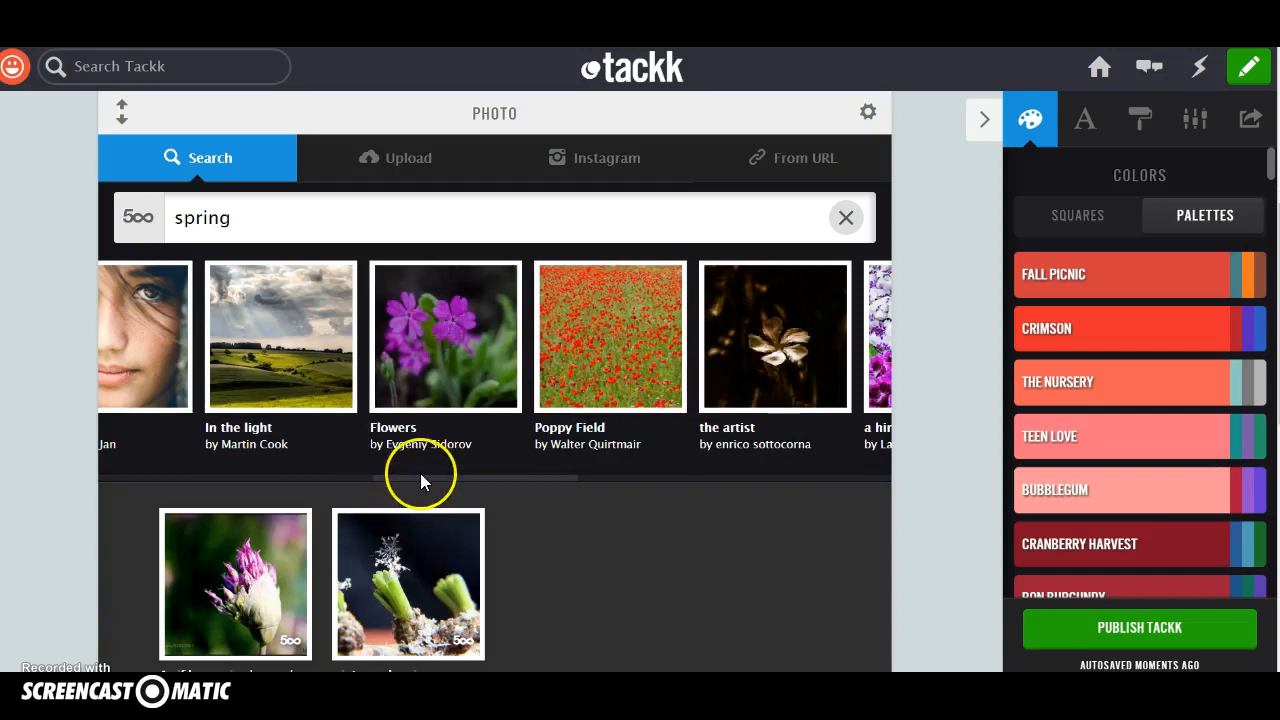
{"action": "left_click_drag", "start_coordinate": [423, 480], "coordinate": [589, 509]}
{"action": "left_click", "coordinate": [614, 337]}
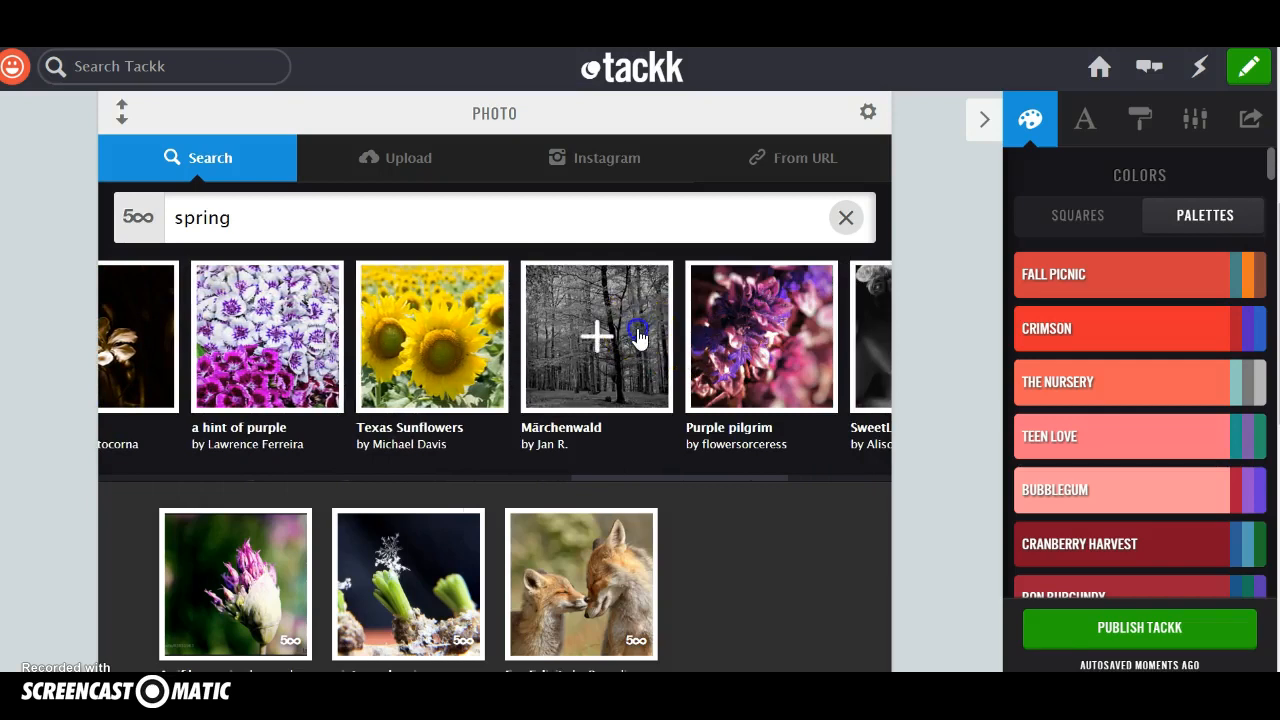
Add the black-and-white "Märchenwald" forest photo from the search results and finish editing the photo block.
{"action": "left_click", "coordinate": [634, 337]}
{"action": "scroll", "coordinate": [617, 530], "scroll_direction": "down", "scroll_amount": 1}
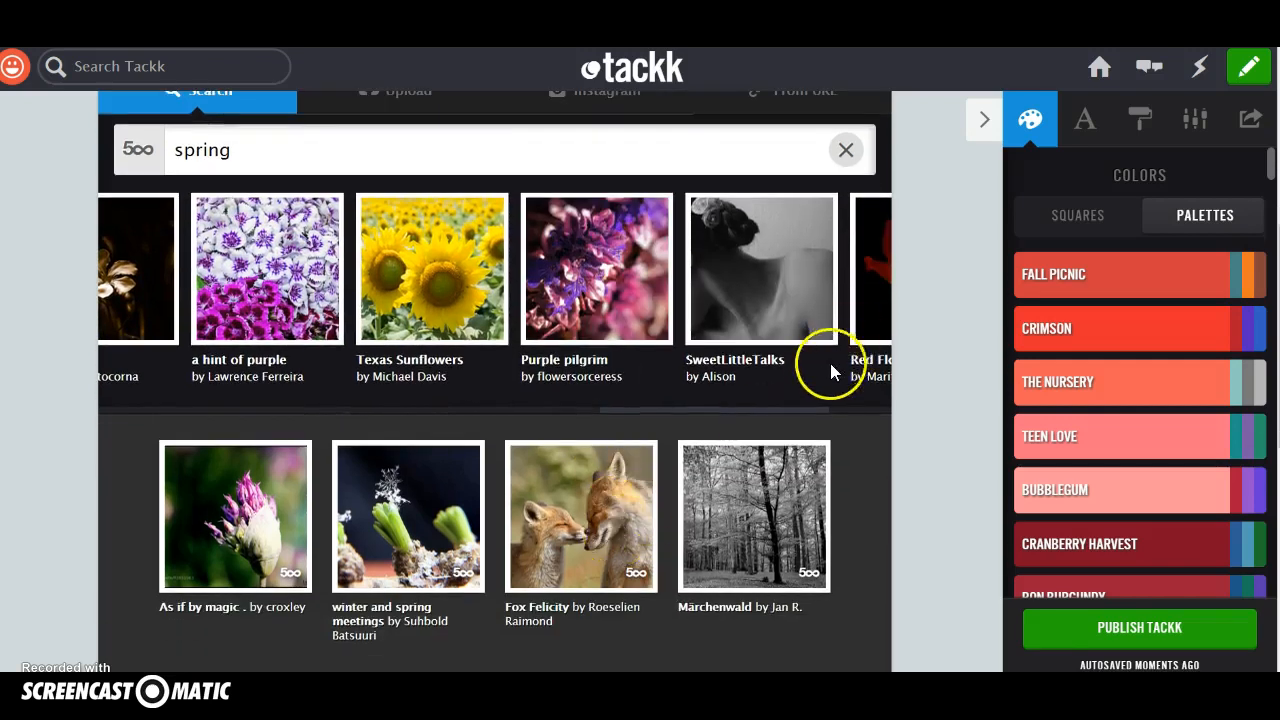
{"action": "scroll", "coordinate": [815, 381], "scroll_direction": "right", "scroll_amount": 1}
{"action": "scroll", "coordinate": [677, 466], "scroll_direction": "down", "scroll_amount": 2}
{"action": "scroll", "coordinate": [677, 478], "scroll_direction": "down", "scroll_amount": 1}
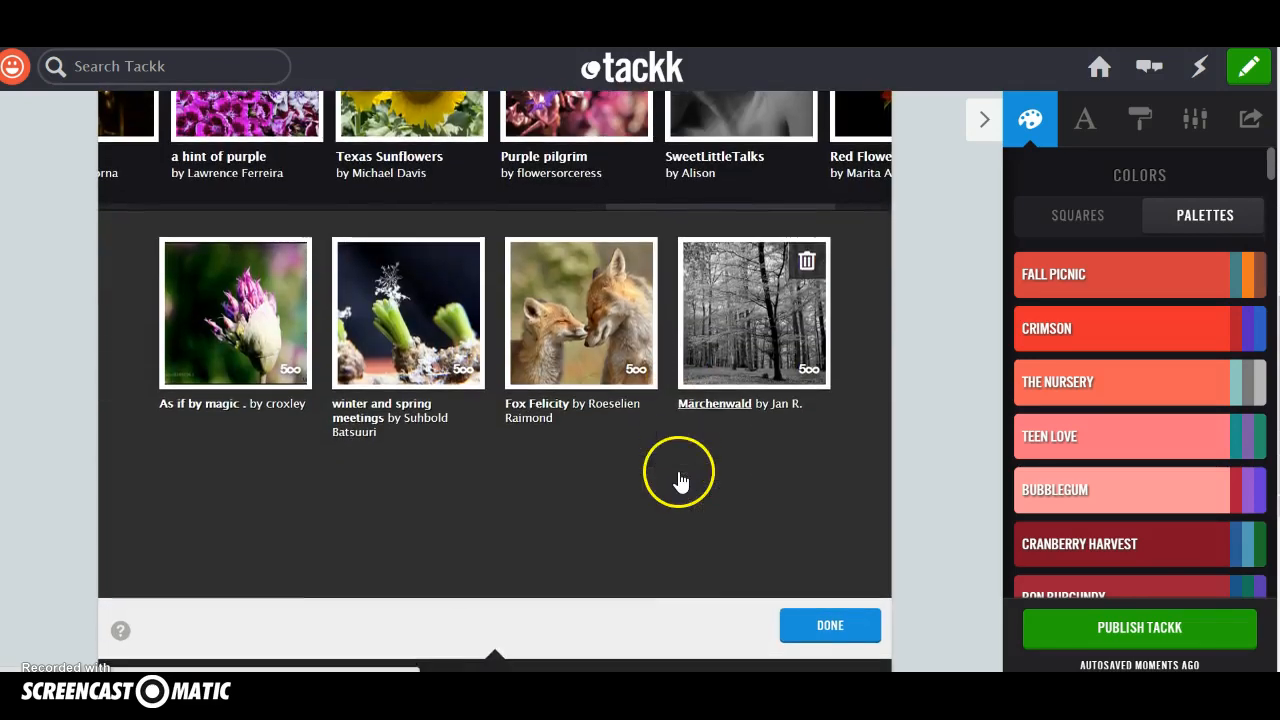
{"action": "left_click", "coordinate": [828, 630]}
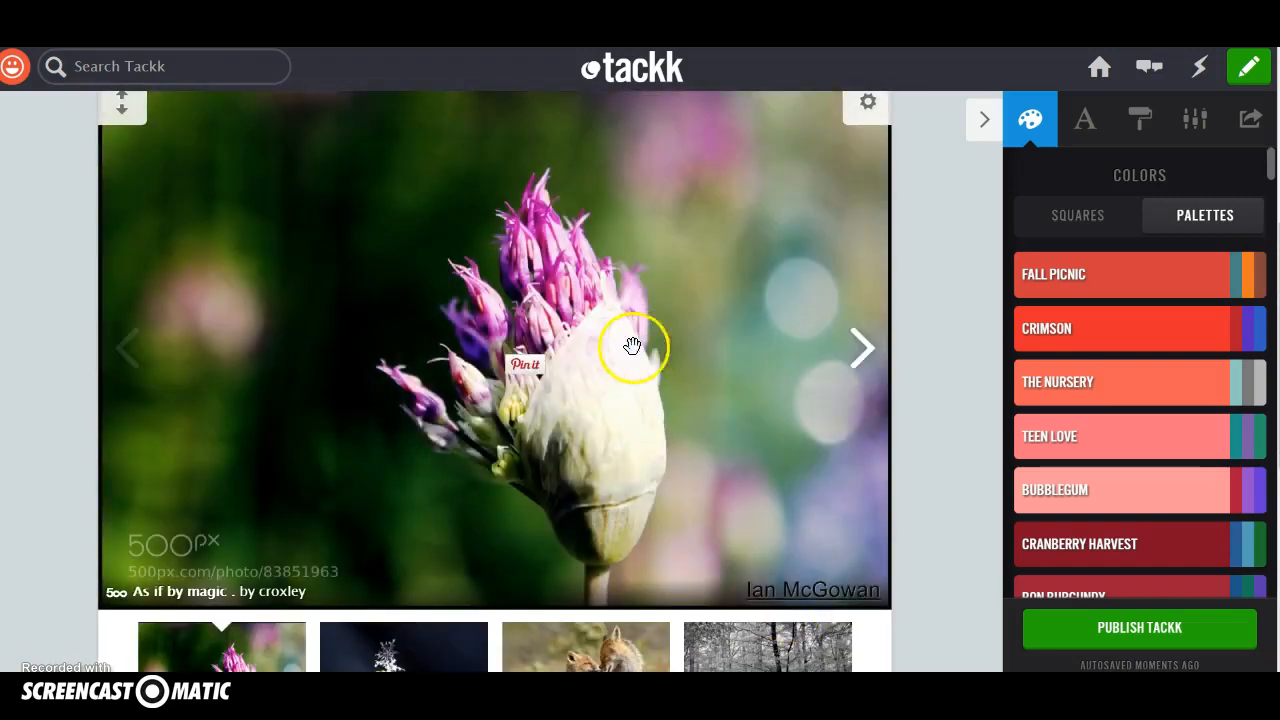
Add a video block below the photo gallery.
{"action": "scroll", "coordinate": [577, 389], "scroll_direction": "up", "scroll_amount": 2}
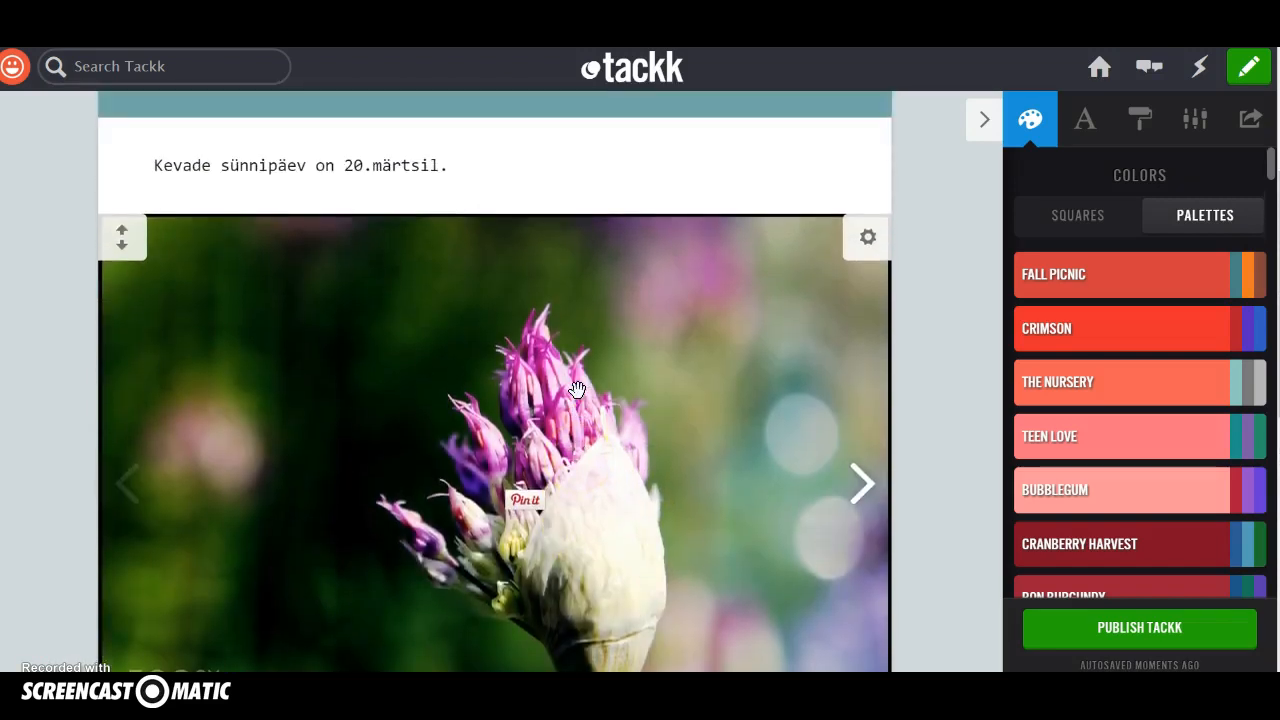
{"action": "scroll", "coordinate": [577, 389], "scroll_direction": "down", "scroll_amount": 3}
{"action": "scroll", "coordinate": [577, 389], "scroll_direction": "down", "scroll_amount": 5}
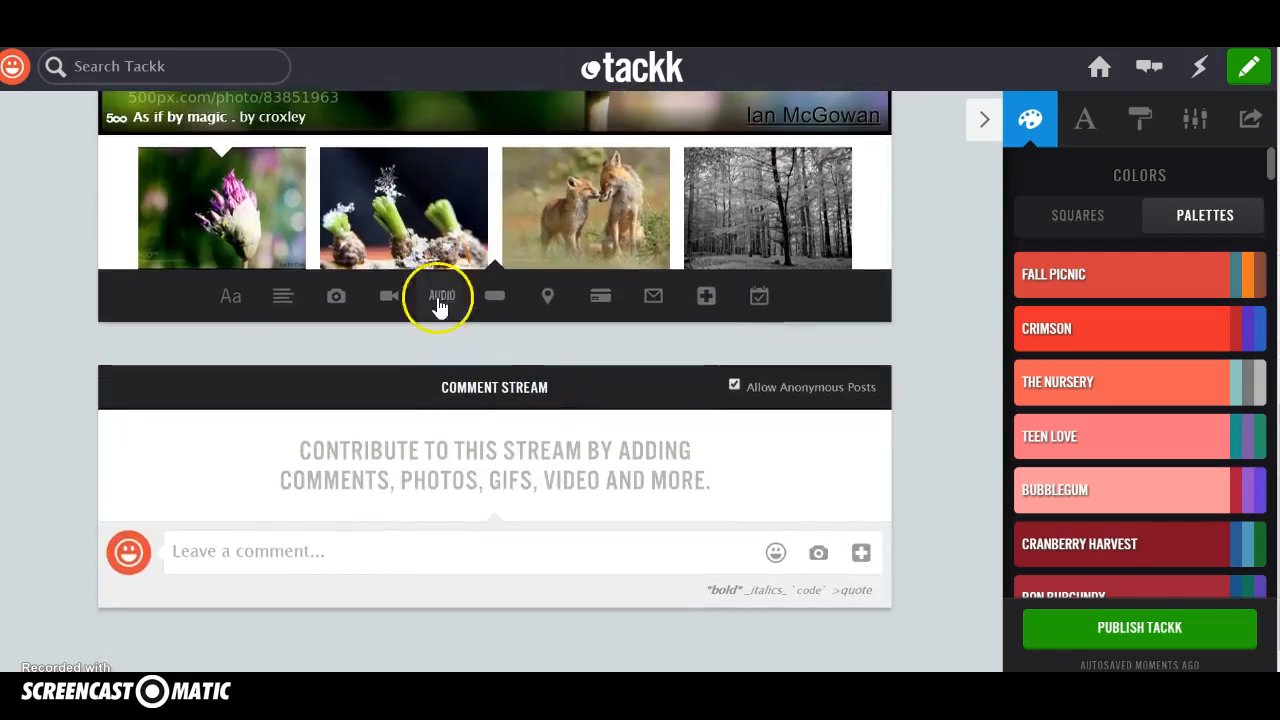
{"action": "left_click", "coordinate": [389, 296]}
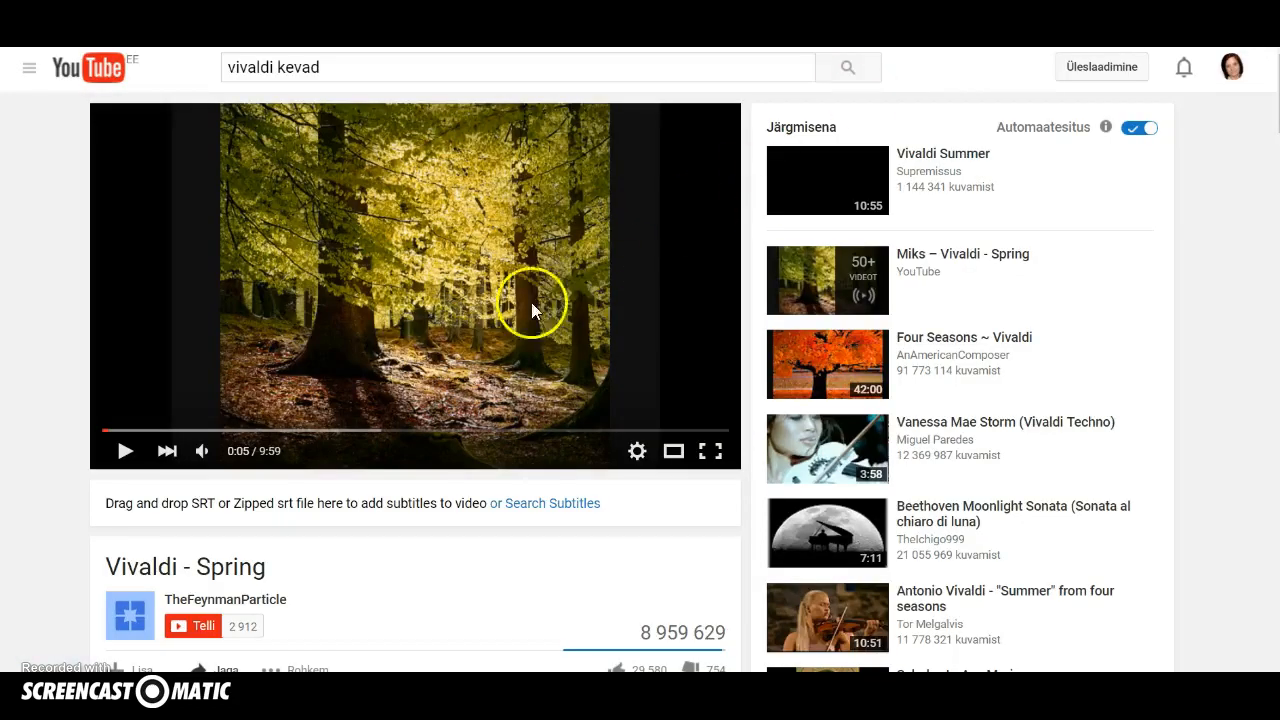
Copy the share link of the "Vivaldi - Spring" video on YouTube and embed it in the Tackk video block.
{"action": "scroll", "coordinate": [273, 350], "scroll_direction": "down", "scroll_amount": 3}
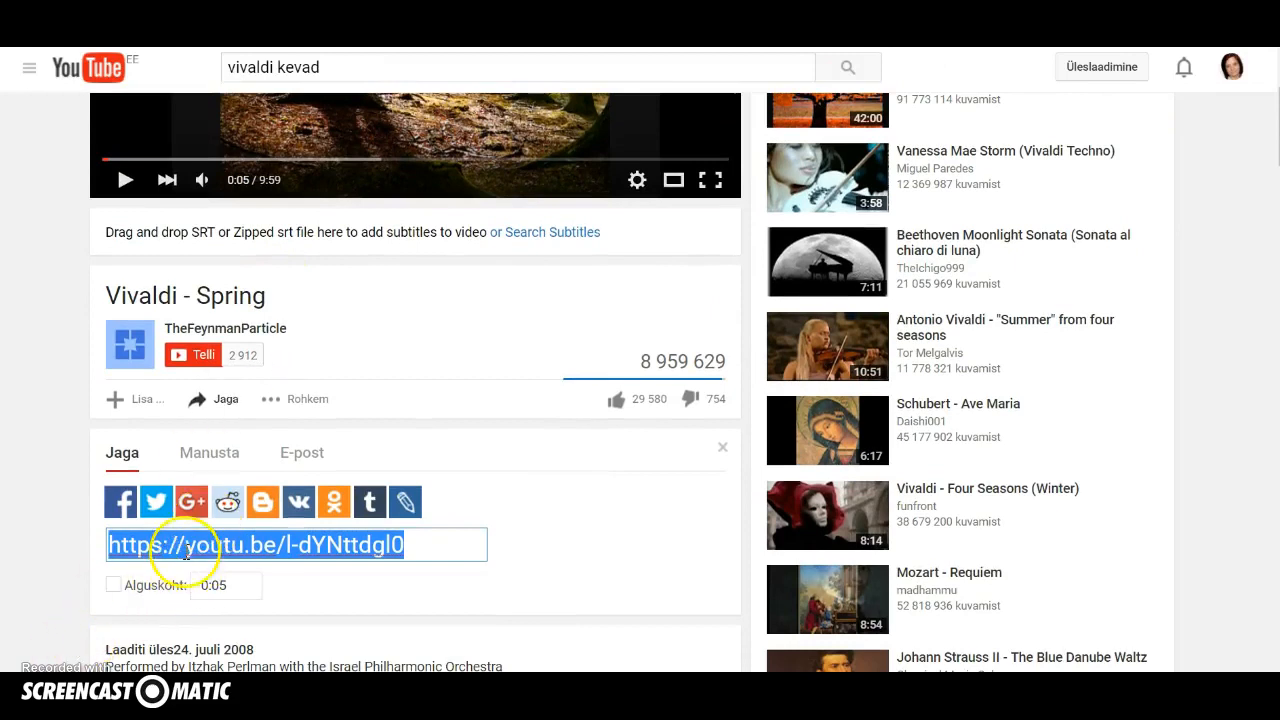
{"action": "right_click", "coordinate": [184, 551]}
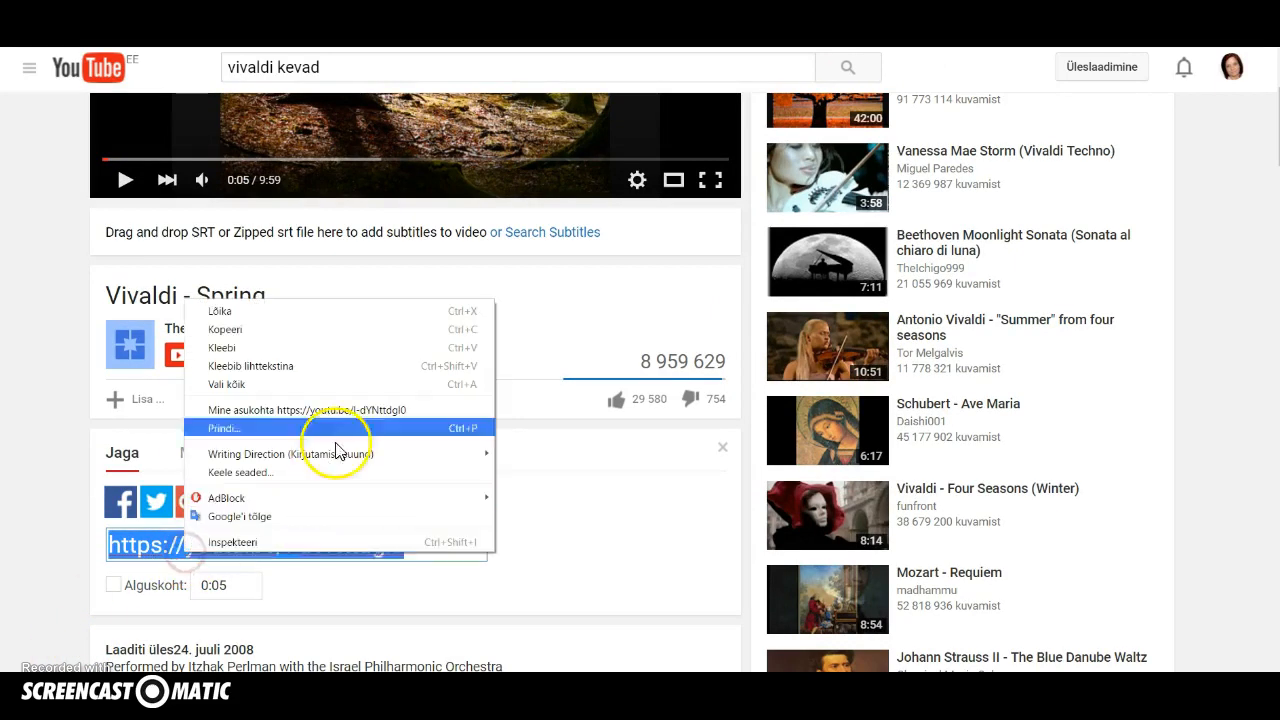
{"action": "left_click", "coordinate": [359, 330]}
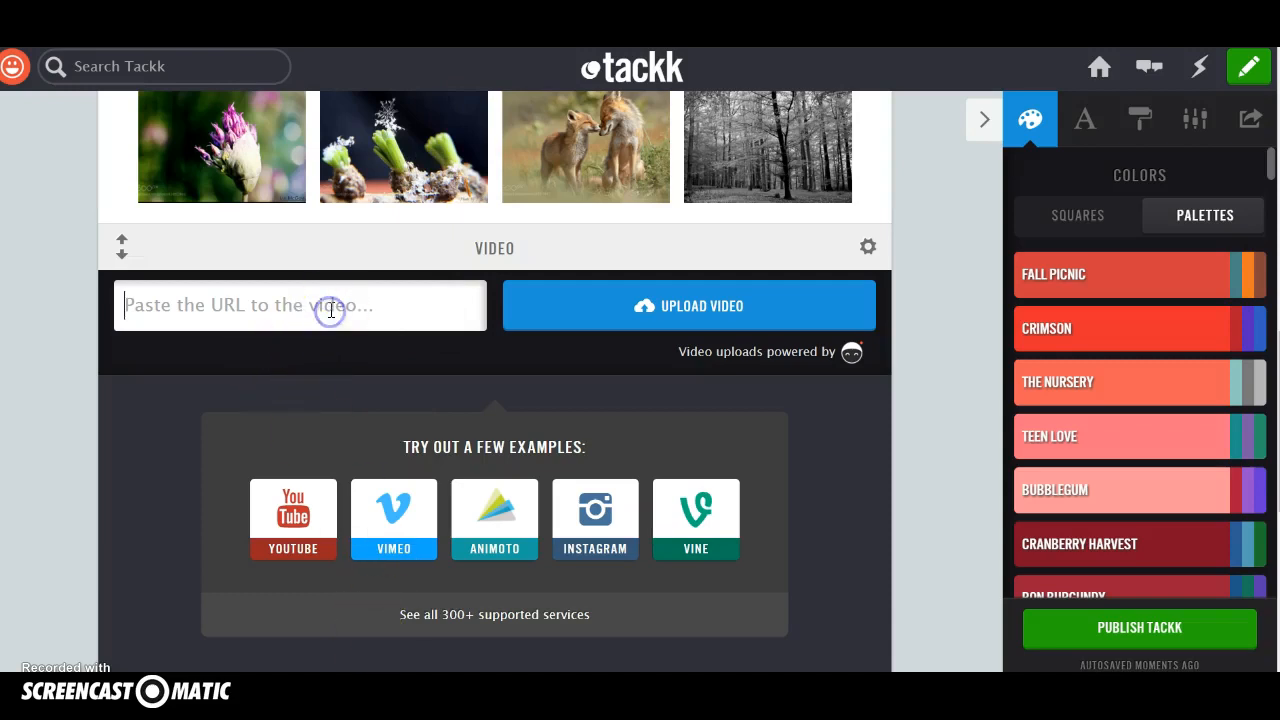
{"action": "key", "text": "ctrl+v"}
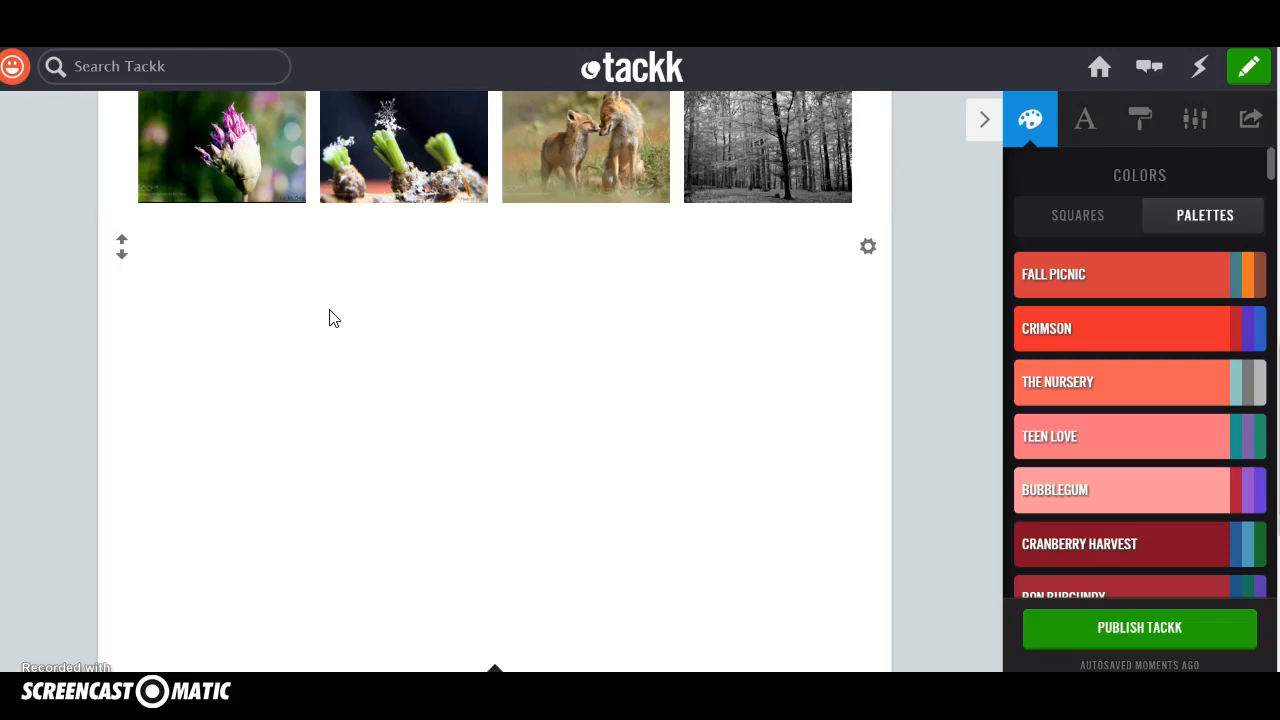
{"action": "left_click", "coordinate": [329, 514]}
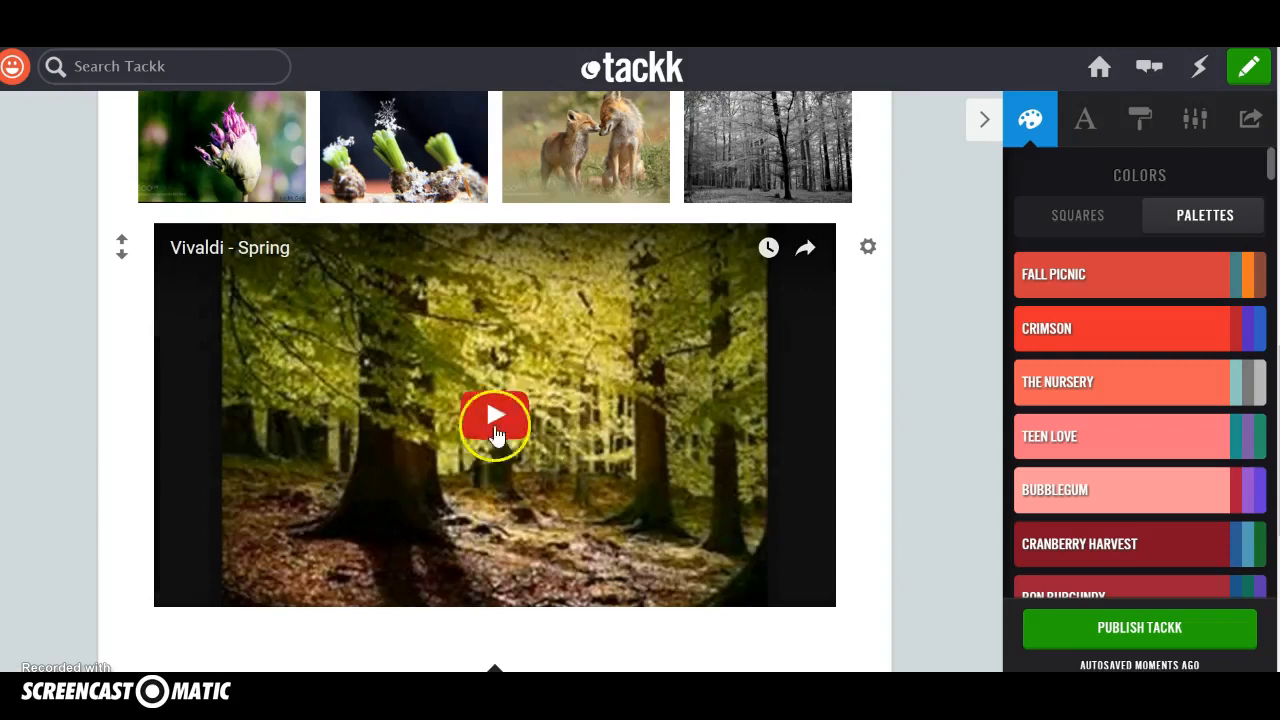
Enlarge the "Vivaldi - Spring" video to the full width of the page.
{"action": "left_click", "coordinate": [866, 250]}
{"action": "left_click", "coordinate": [768, 255]}
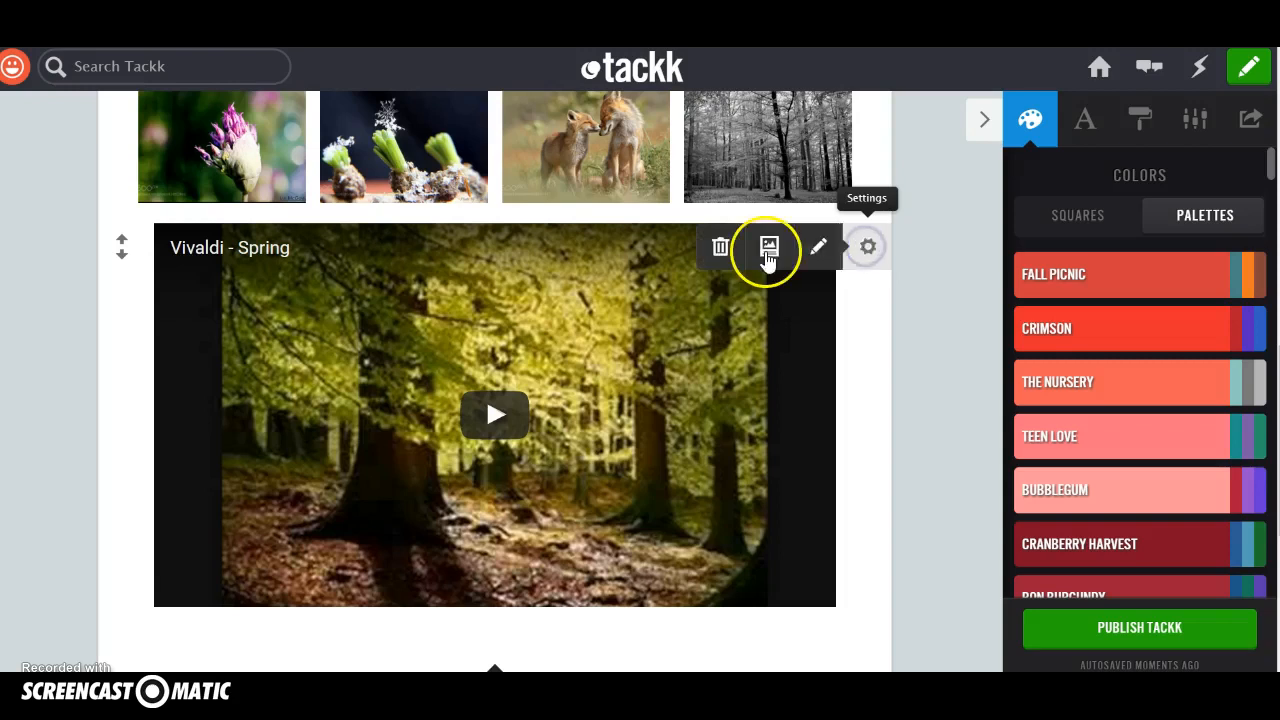
{"action": "left_click", "coordinate": [768, 255]}
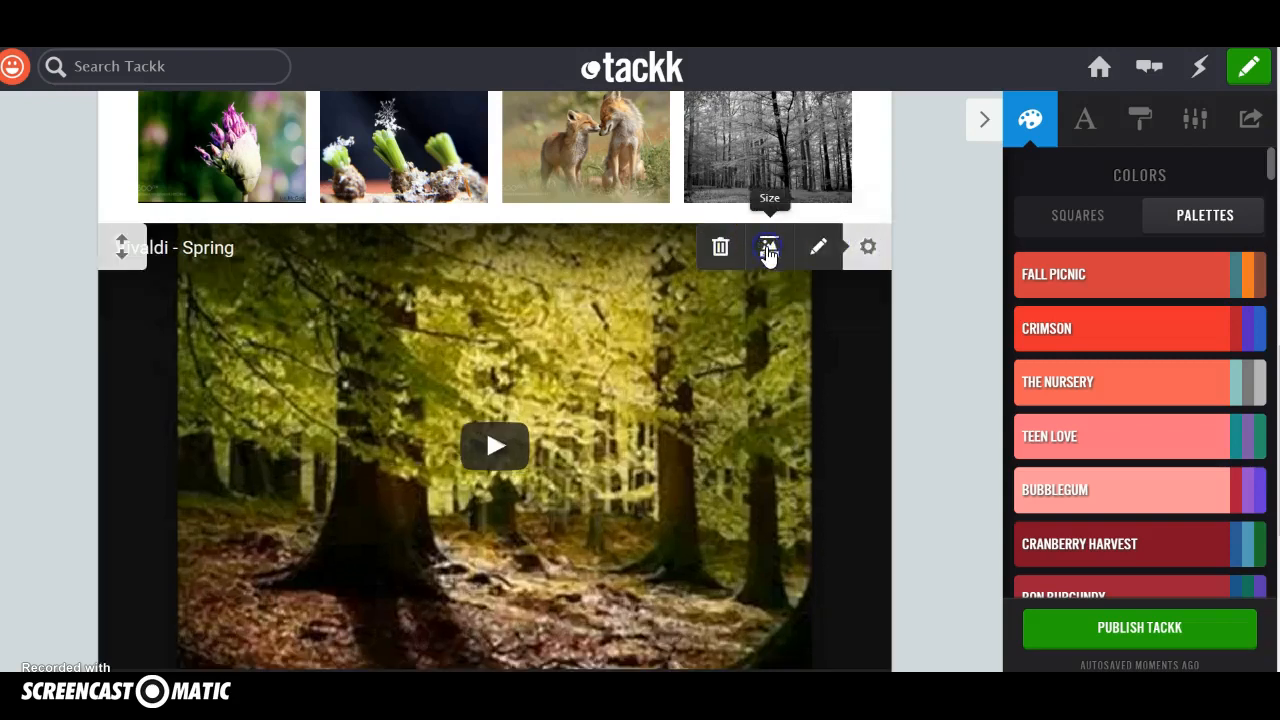
{"action": "left_click", "coordinate": [817, 252]}
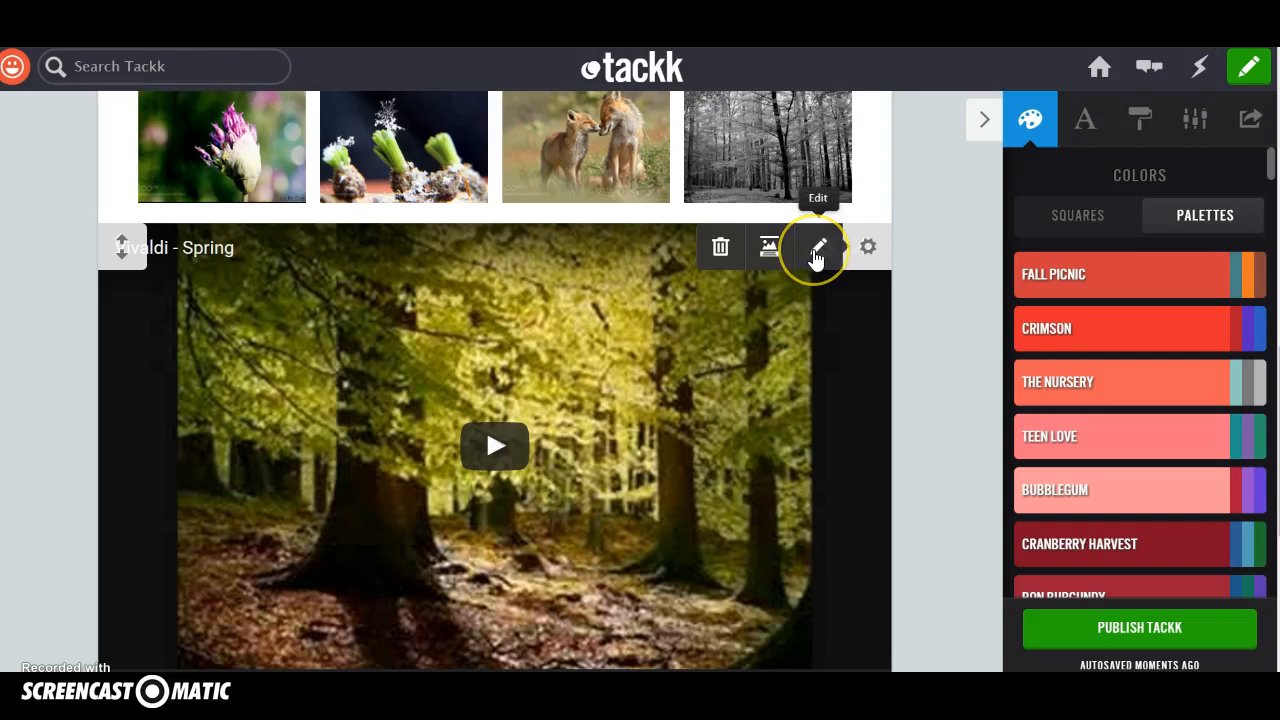
Move the video block up above the photo gallery.
{"action": "left_click", "coordinate": [121, 250]}
{"action": "left_click", "coordinate": [121, 258]}
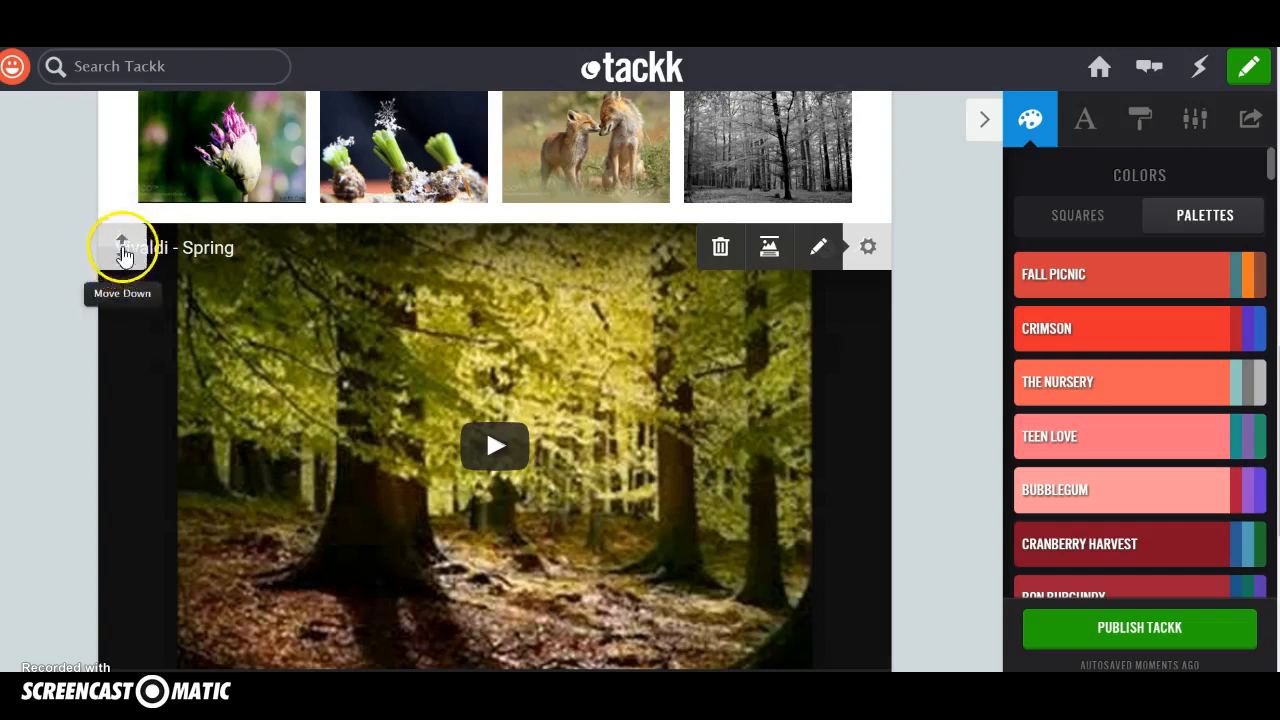
{"action": "left_click", "coordinate": [121, 237]}
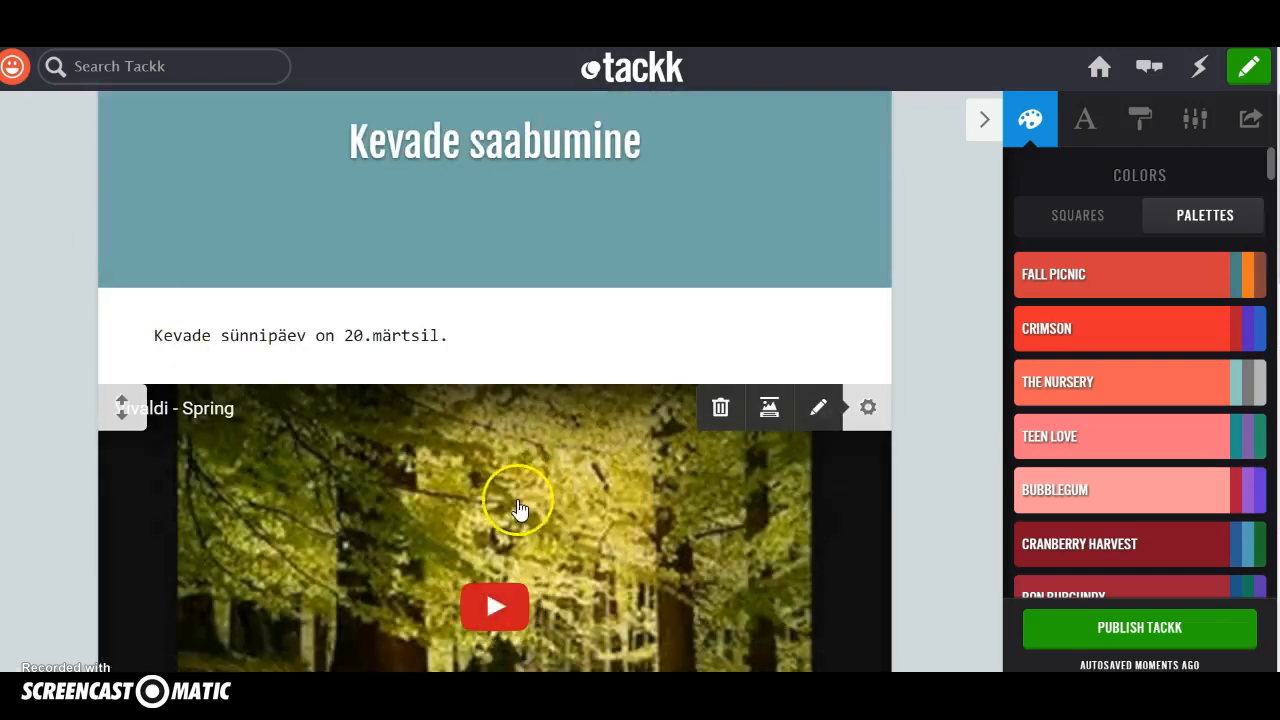
Insert a headline block reading "Pildigalerii" between the video and the photo gallery.
{"action": "scroll", "coordinate": [514, 500], "scroll_direction": "down", "scroll_amount": 2}
{"action": "scroll", "coordinate": [540, 470], "scroll_direction": "down", "scroll_amount": 5}
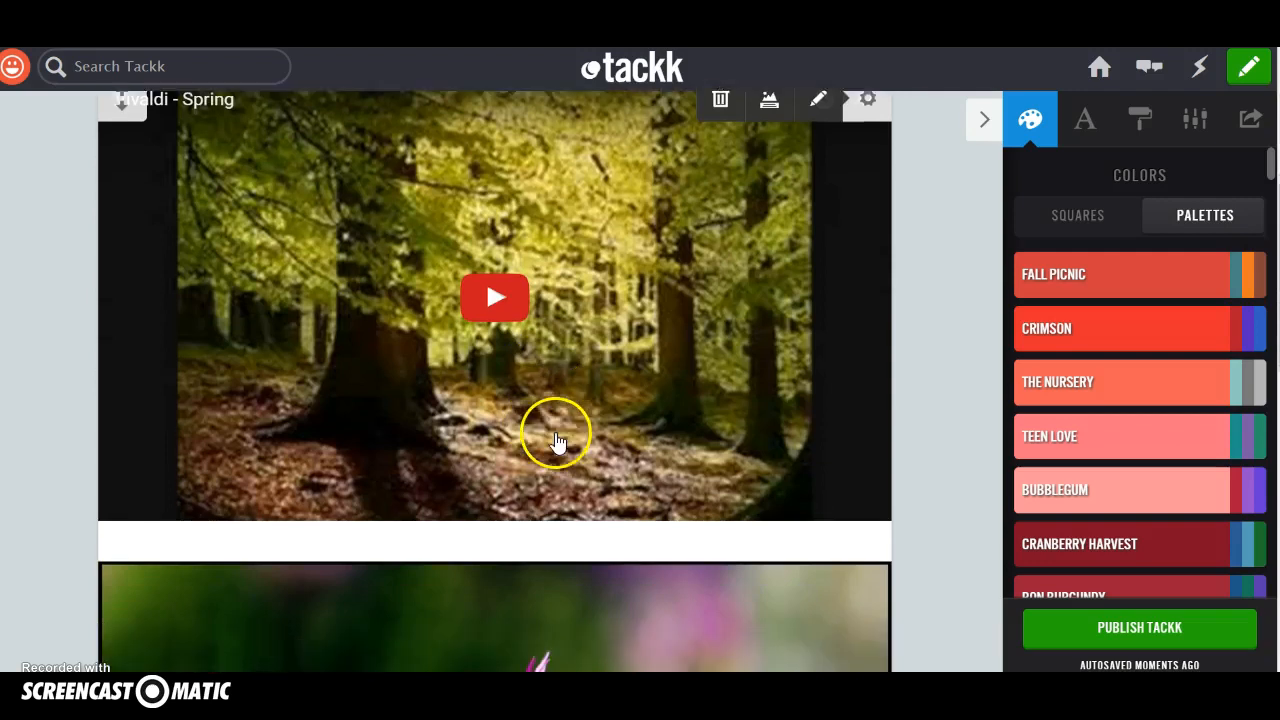
{"action": "scroll", "coordinate": [555, 440], "scroll_direction": "down", "scroll_amount": 1}
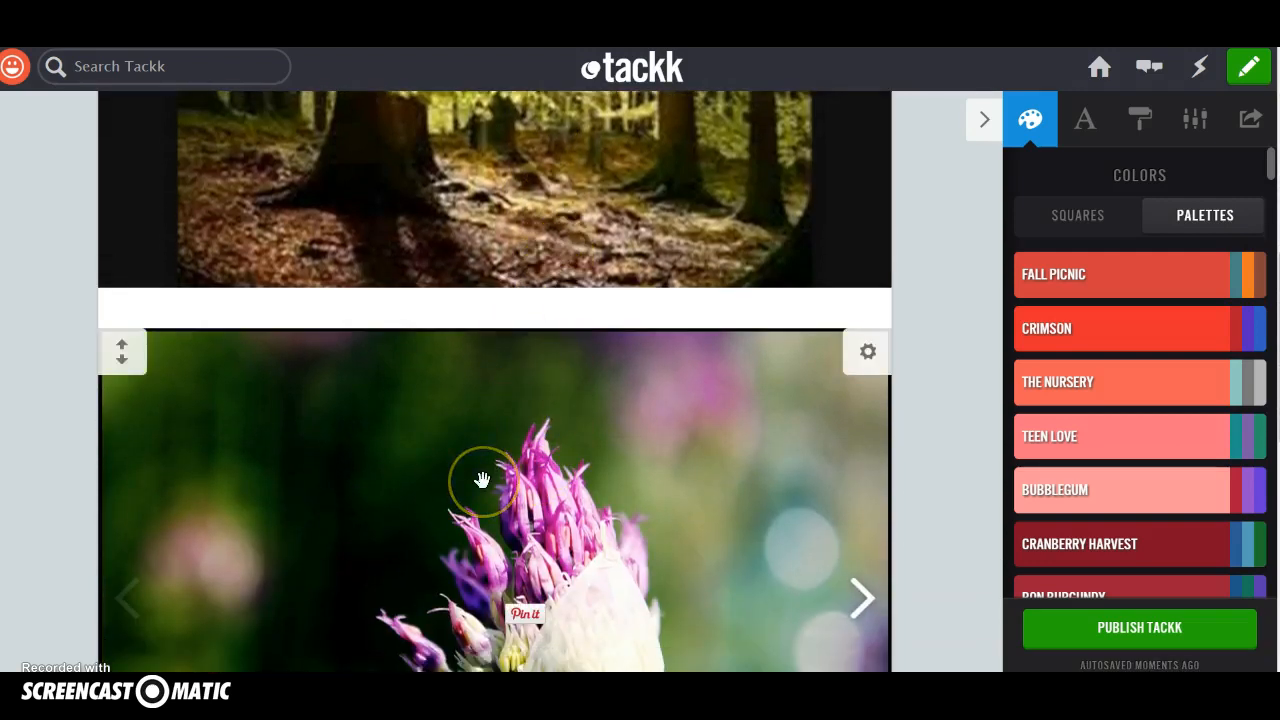
{"action": "mouse_move", "coordinate": [503, 333]}
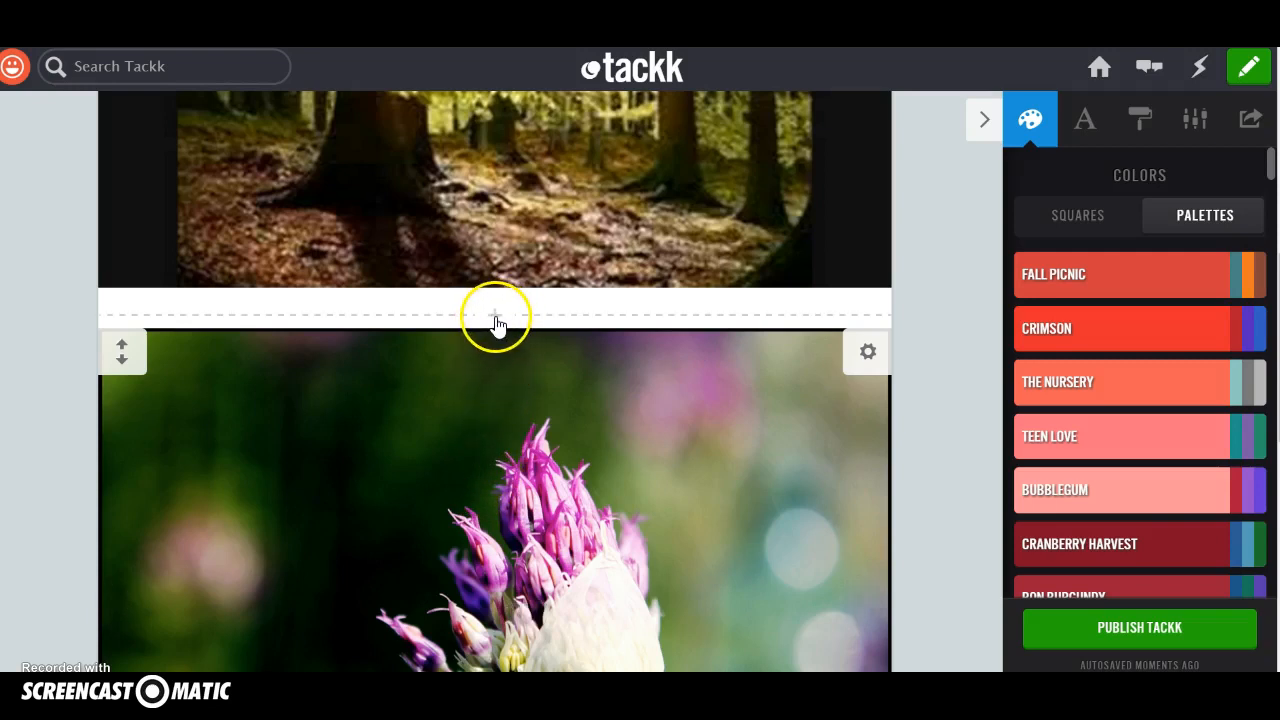
{"action": "left_click", "coordinate": [497, 325]}
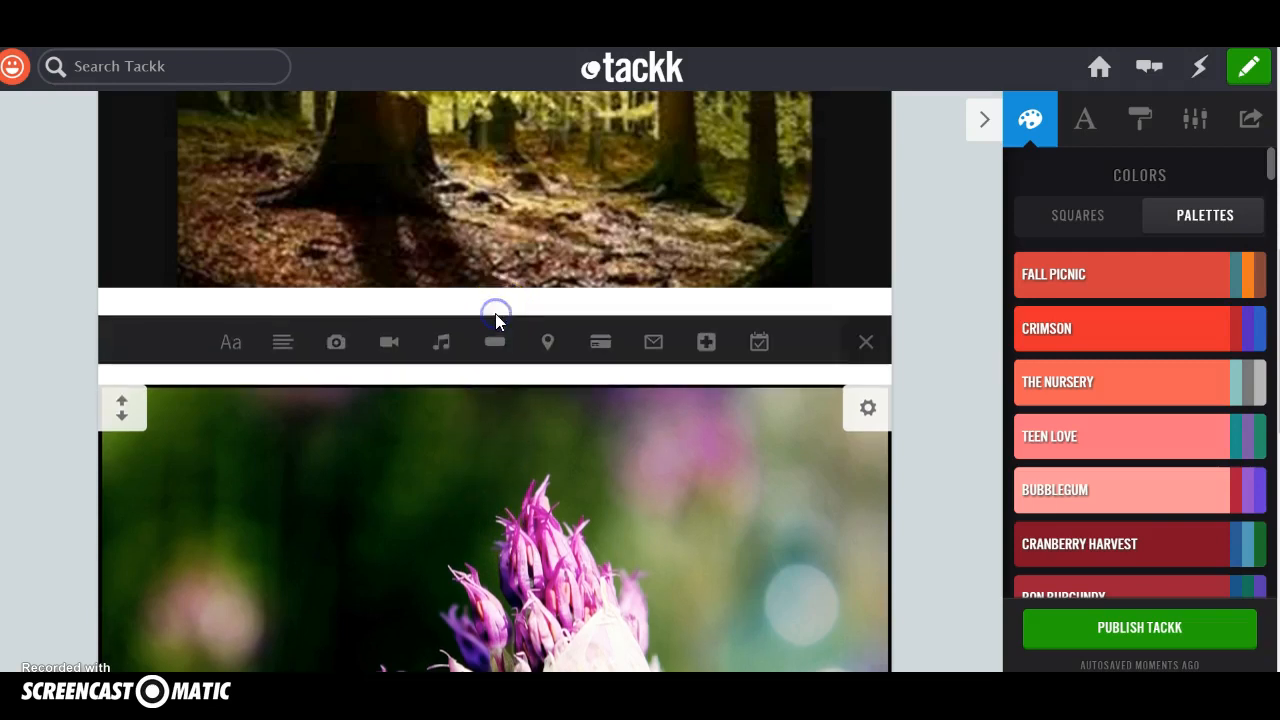
{"action": "left_click", "coordinate": [232, 348]}
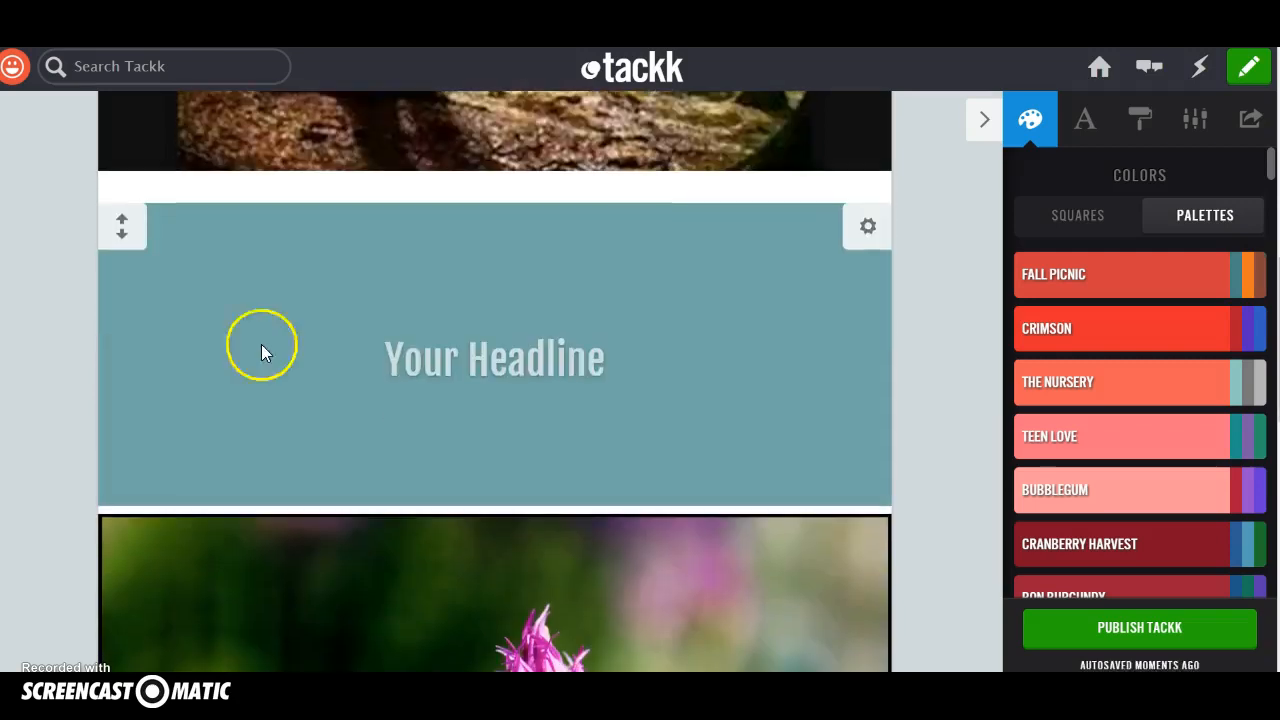
{"action": "left_click", "coordinate": [606, 361]}
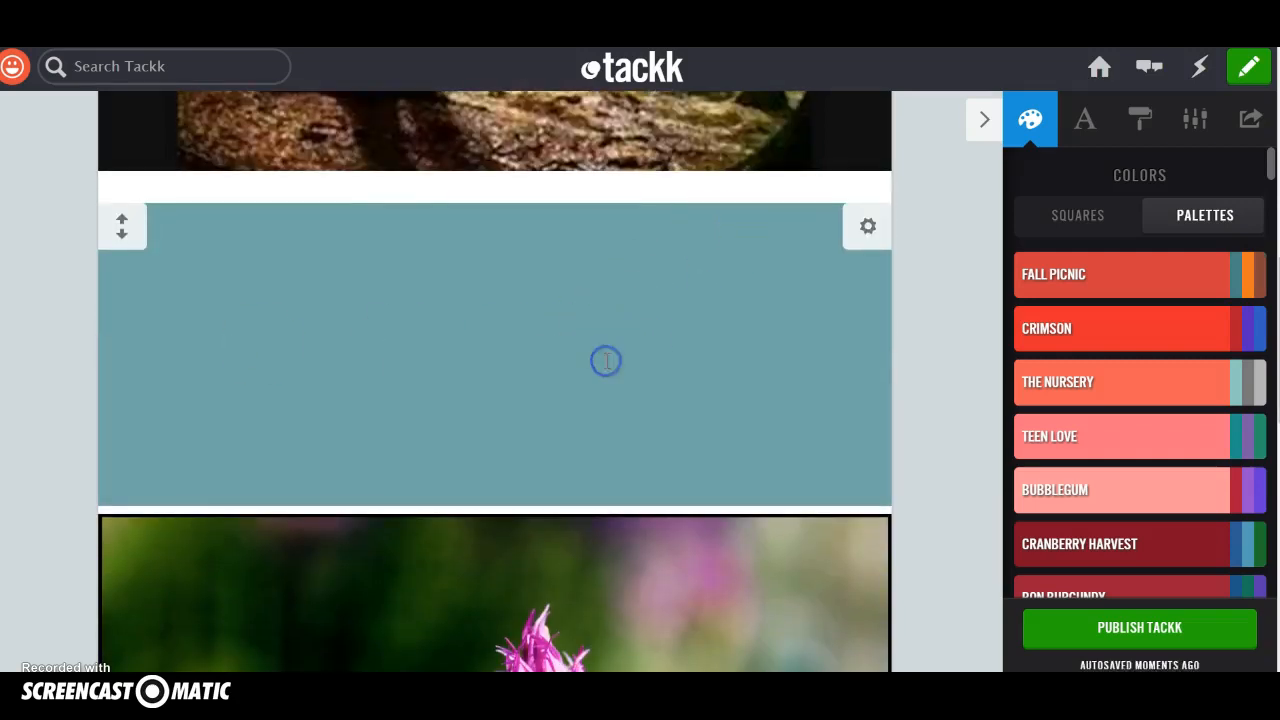
{"action": "type", "text": "Pildi"}
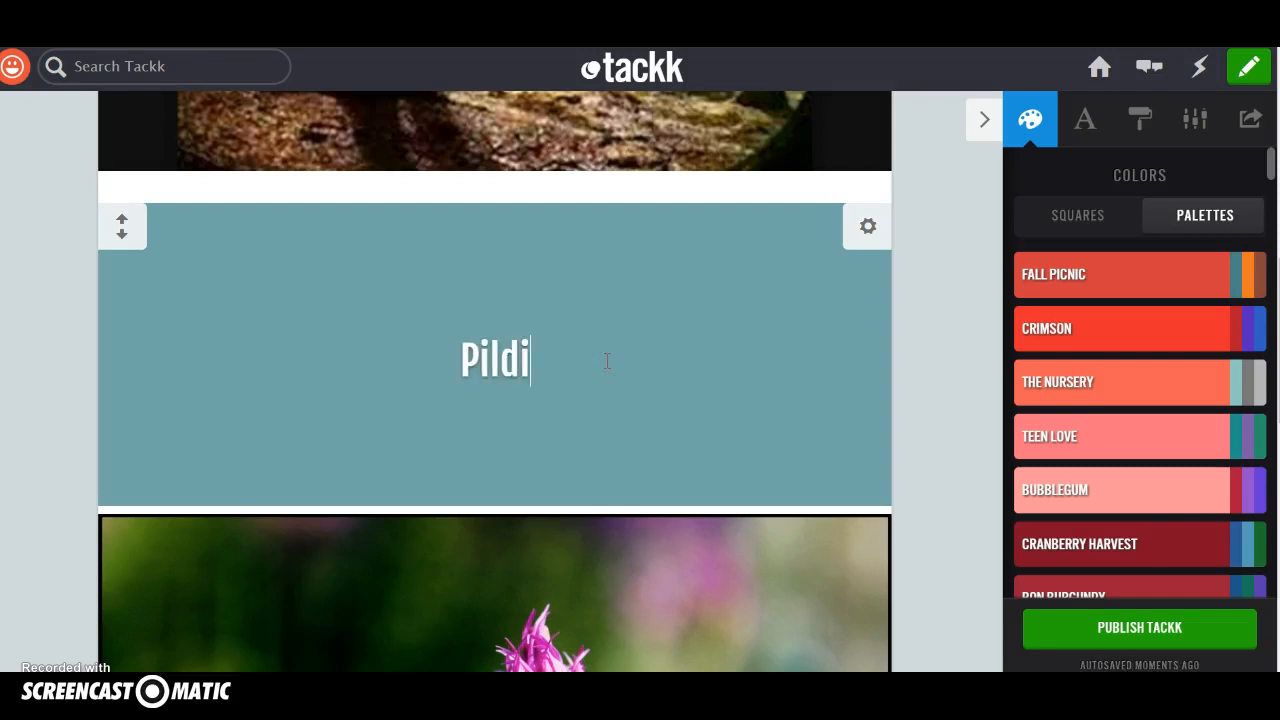
{"action": "type", "text": "galerii"}
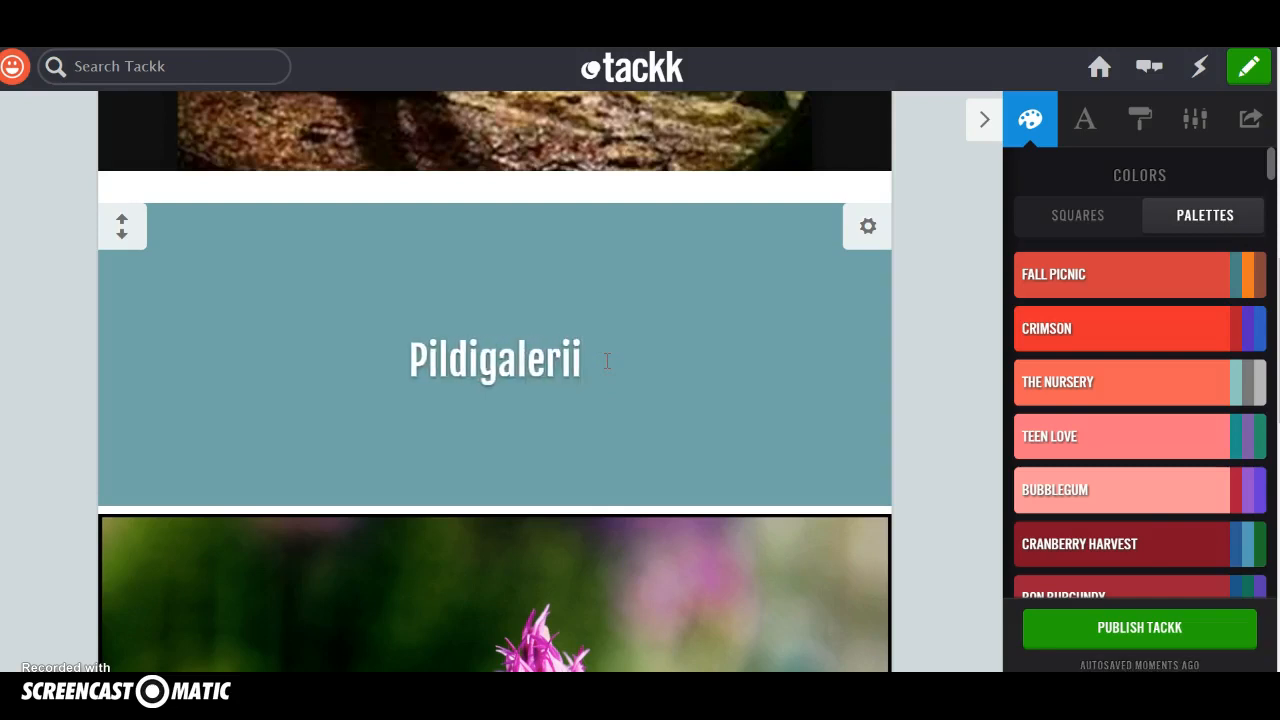
Add an audio block below the photo gallery and delete it again.
{"action": "scroll", "coordinate": [580, 371], "scroll_direction": "down", "scroll_amount": 4}
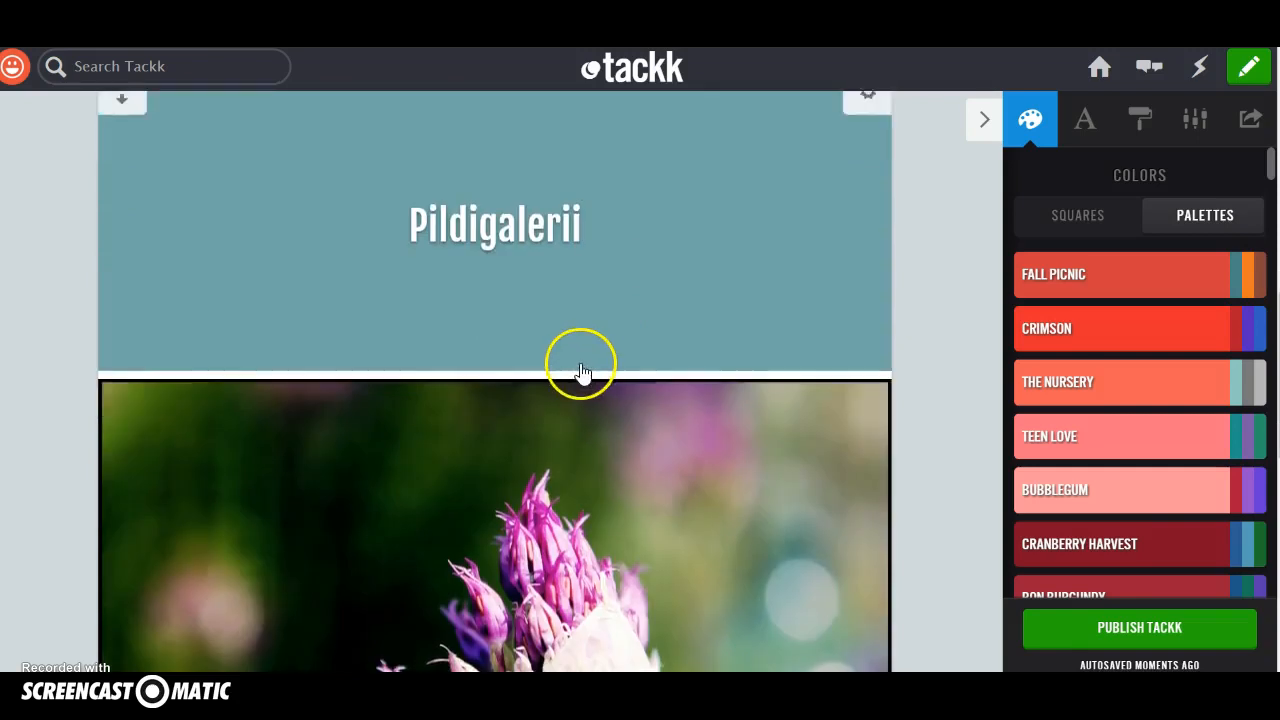
{"action": "scroll", "coordinate": [568, 364], "scroll_direction": "down", "scroll_amount": 3}
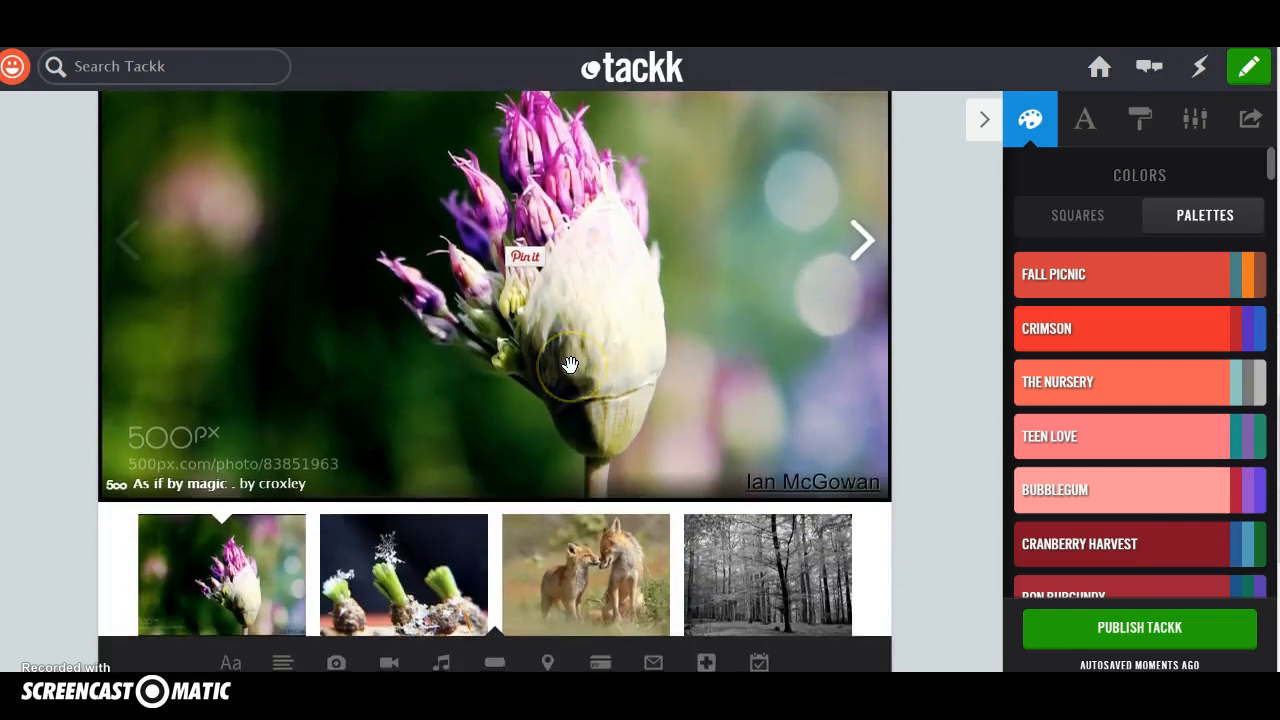
{"action": "scroll", "coordinate": [567, 364], "scroll_direction": "down", "scroll_amount": 2}
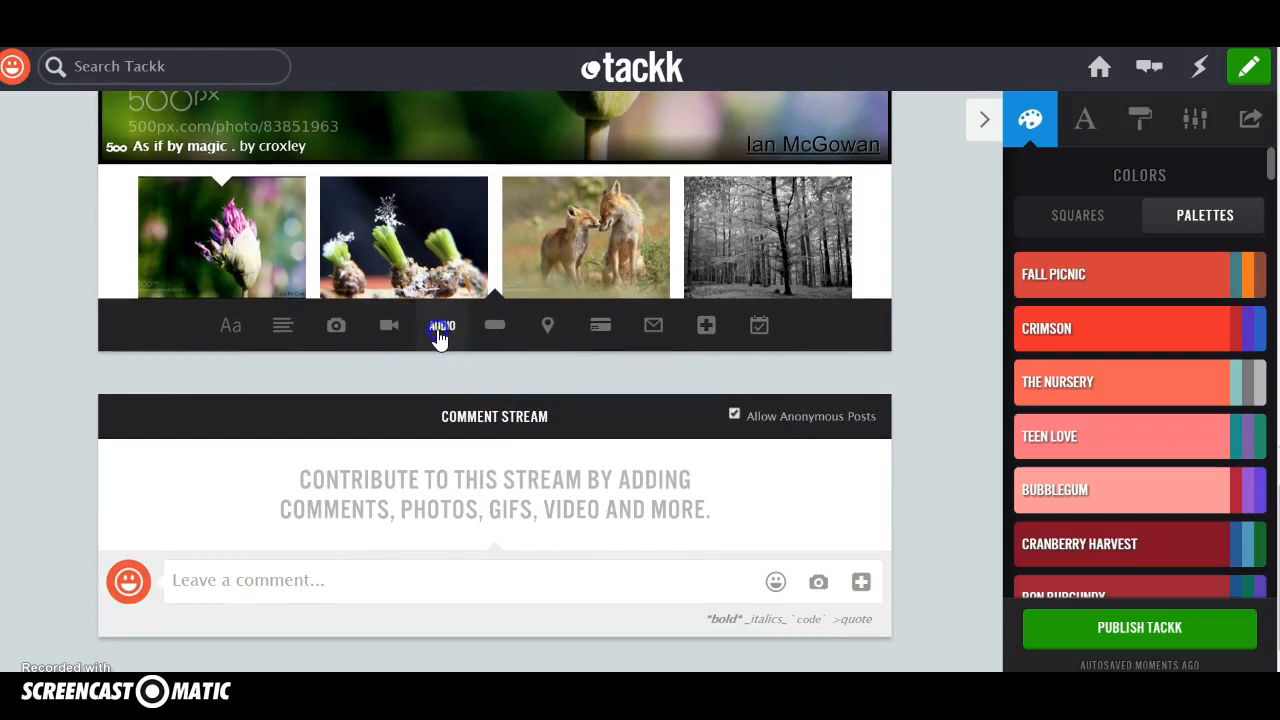
{"action": "left_click", "coordinate": [440, 334]}
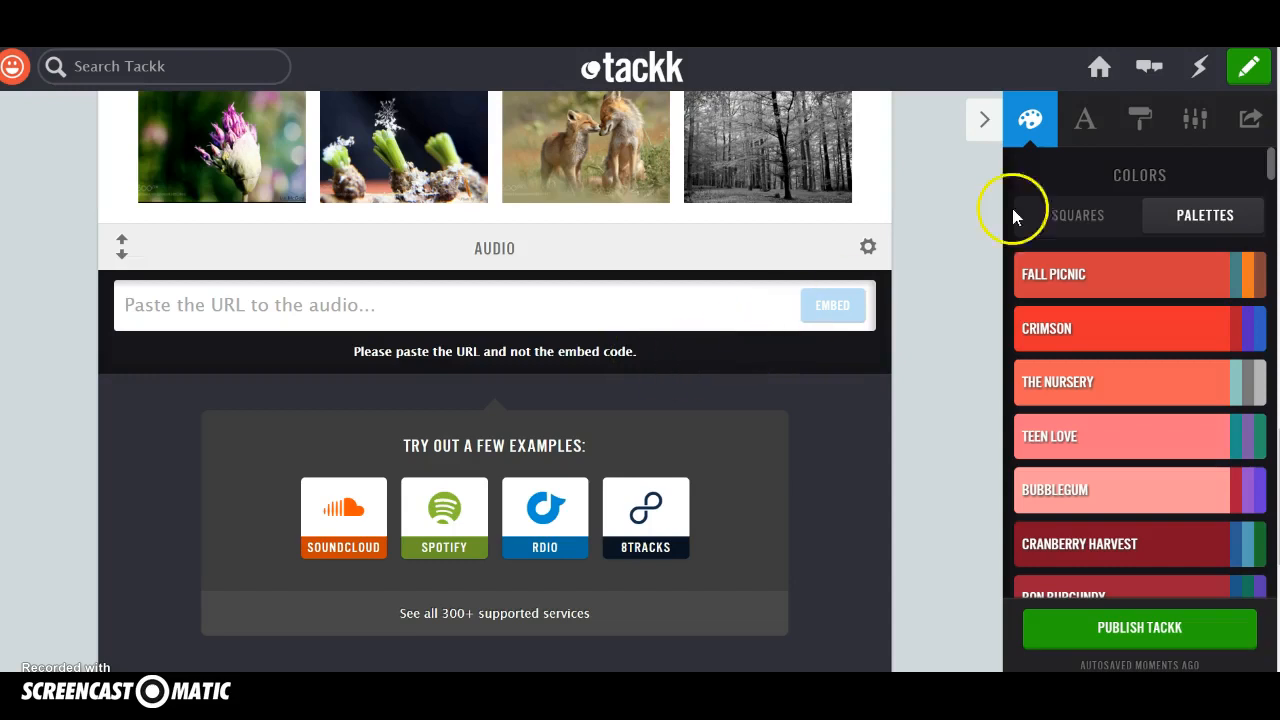
{"action": "mouse_move", "coordinate": [866, 245]}
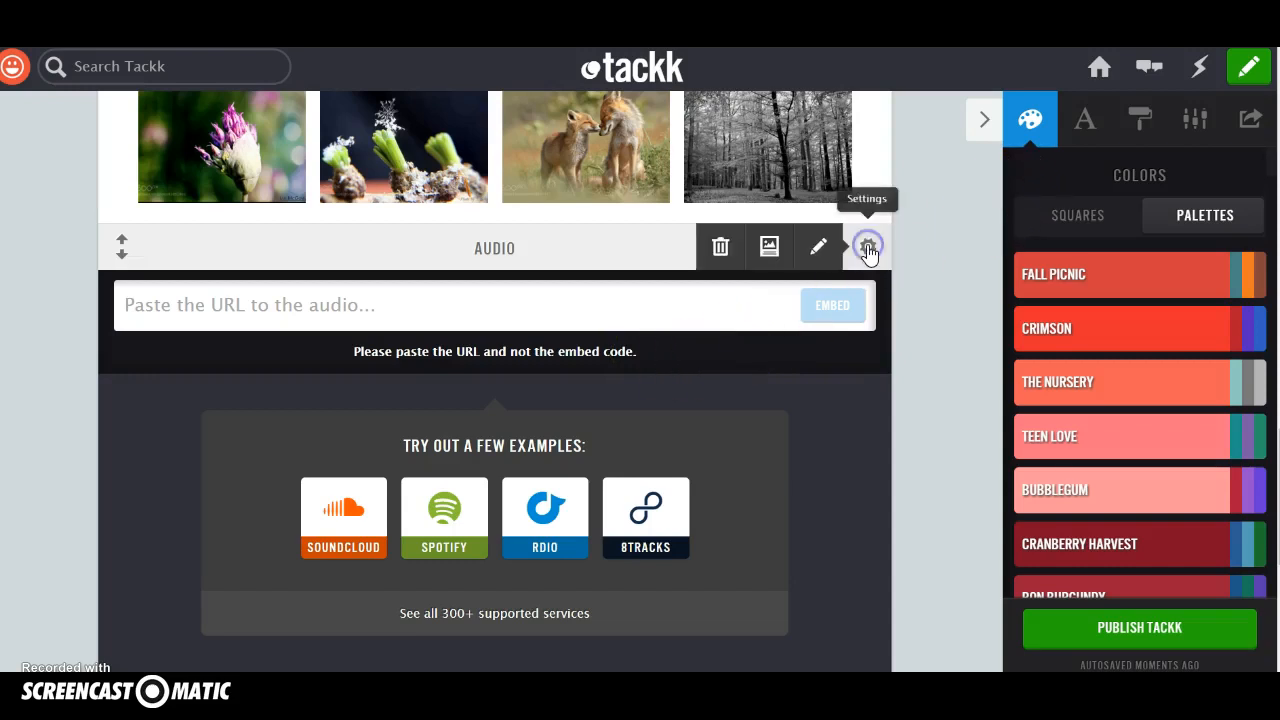
{"action": "left_click", "coordinate": [721, 249]}
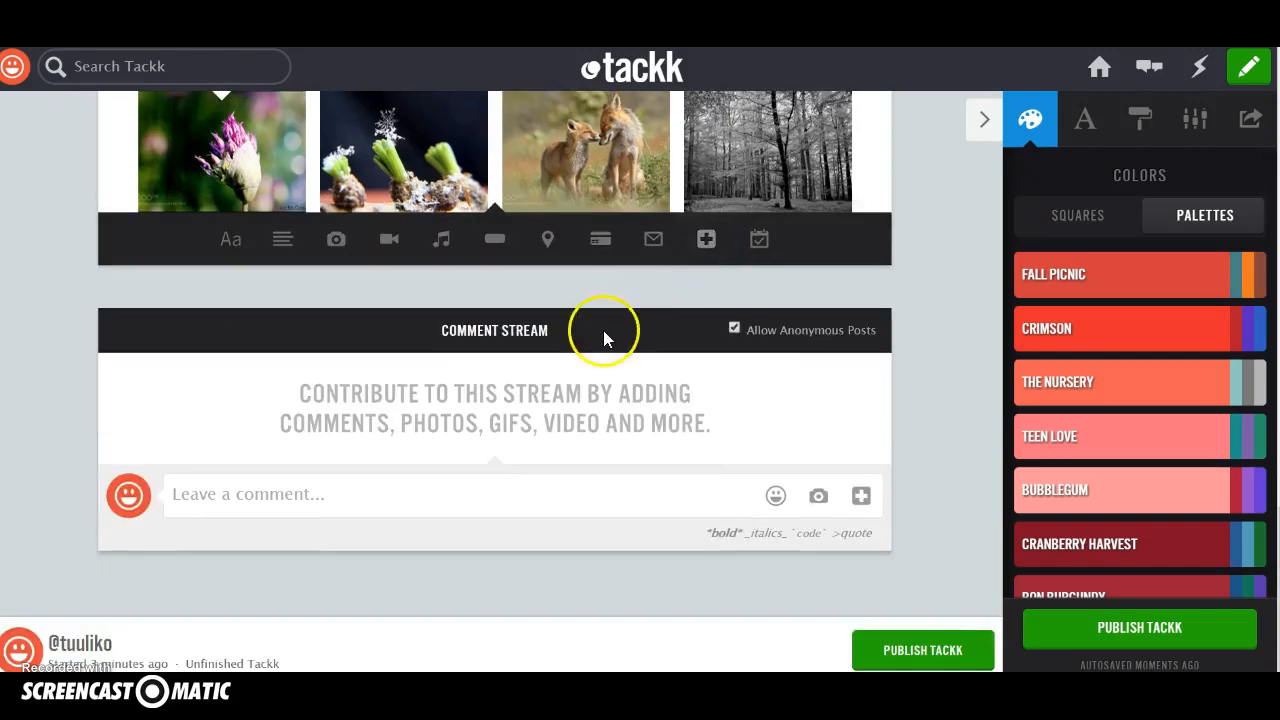
{"action": "left_click", "coordinate": [495, 240]}
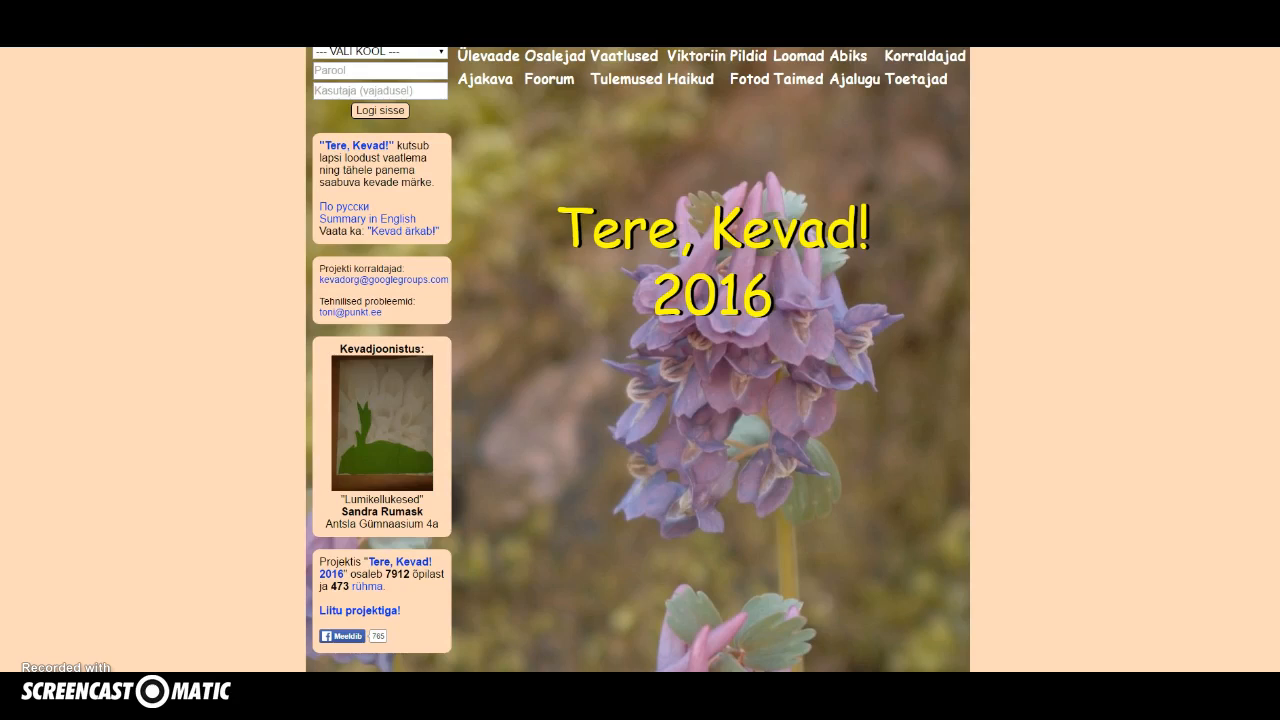
{"action": "right_click", "coordinate": [155, 22]}
{"action": "left_click", "coordinate": [168, 70]}
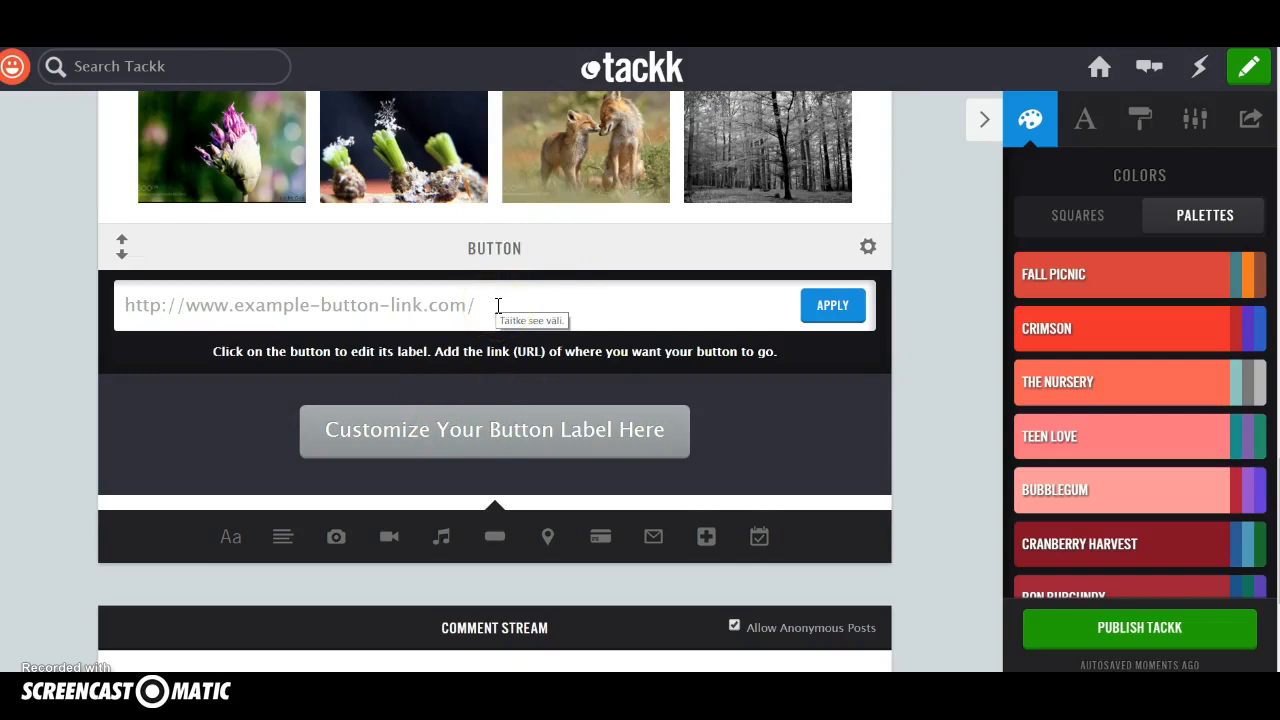
{"action": "key", "text": "ctrl+v"}
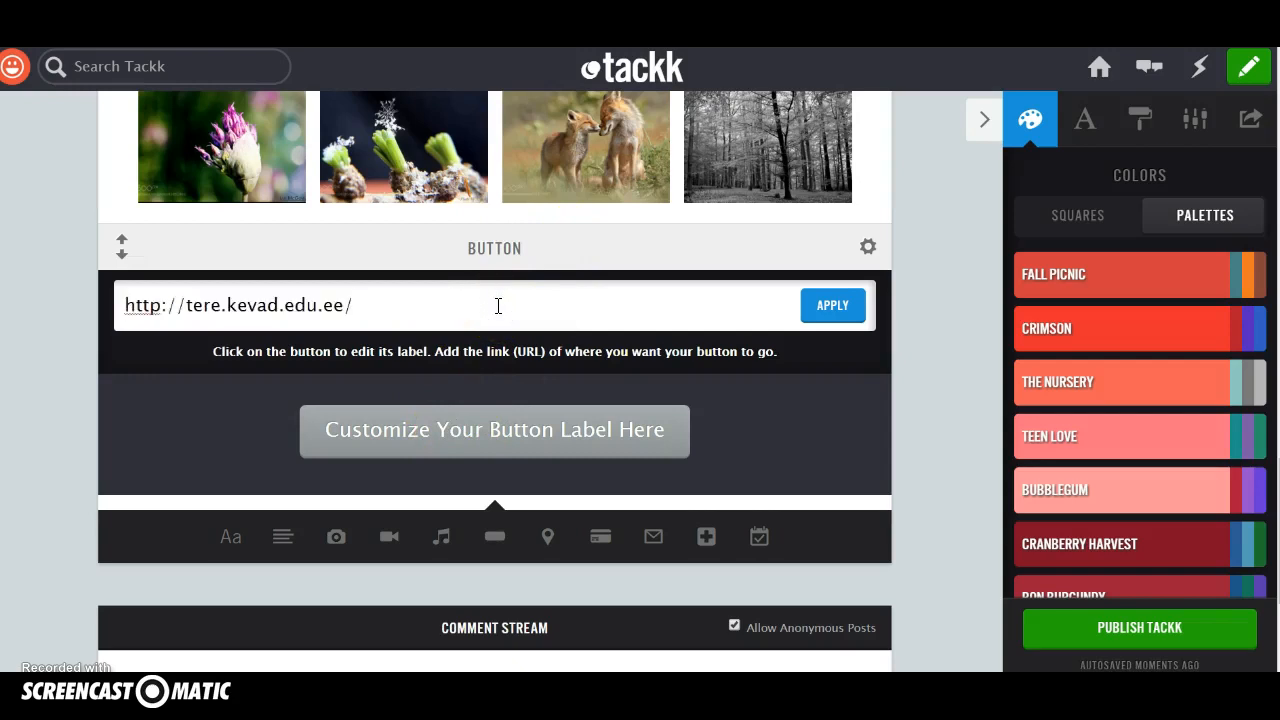
Label the button Projekt "Tere, Kevad!" and apply the button block's settings.
{"action": "left_click", "coordinate": [660, 428]}
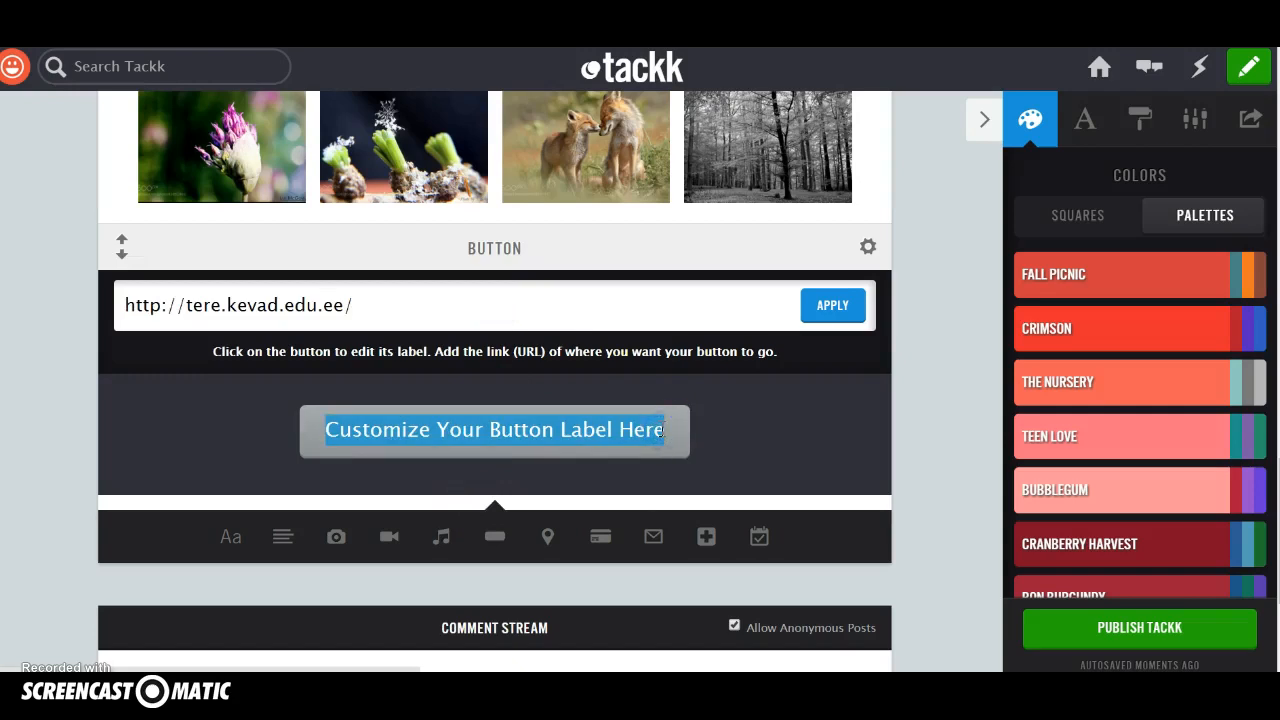
{"action": "type", "text": "Projekt \"T"}
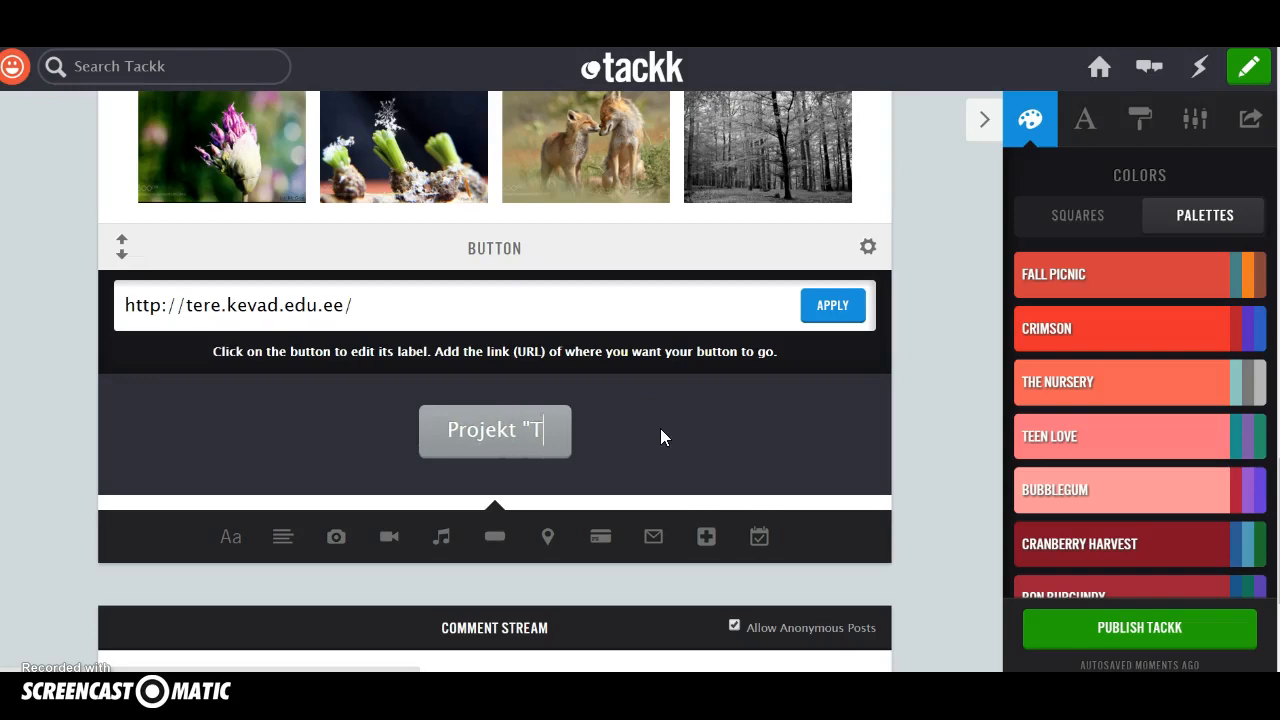
{"action": "type", "text": "ere, Kevad!\""}
{"action": "left_click", "coordinate": [459, 620]}
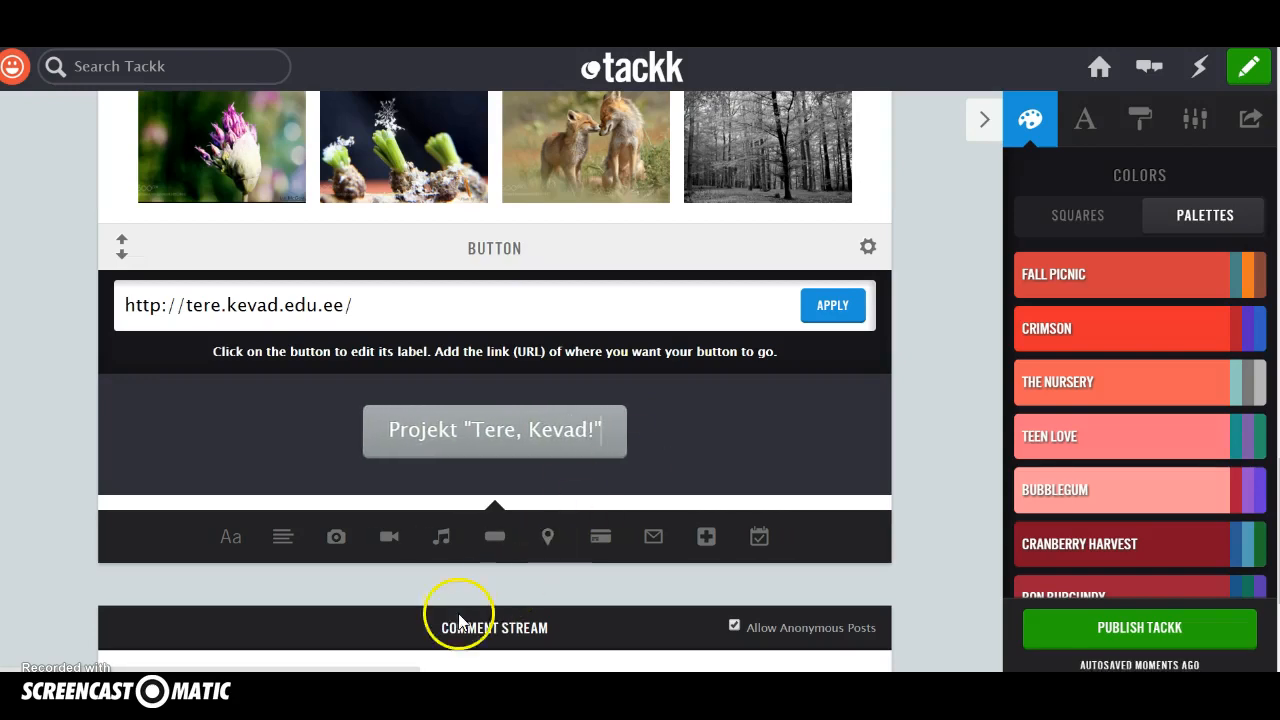
{"action": "left_click", "coordinate": [836, 304]}
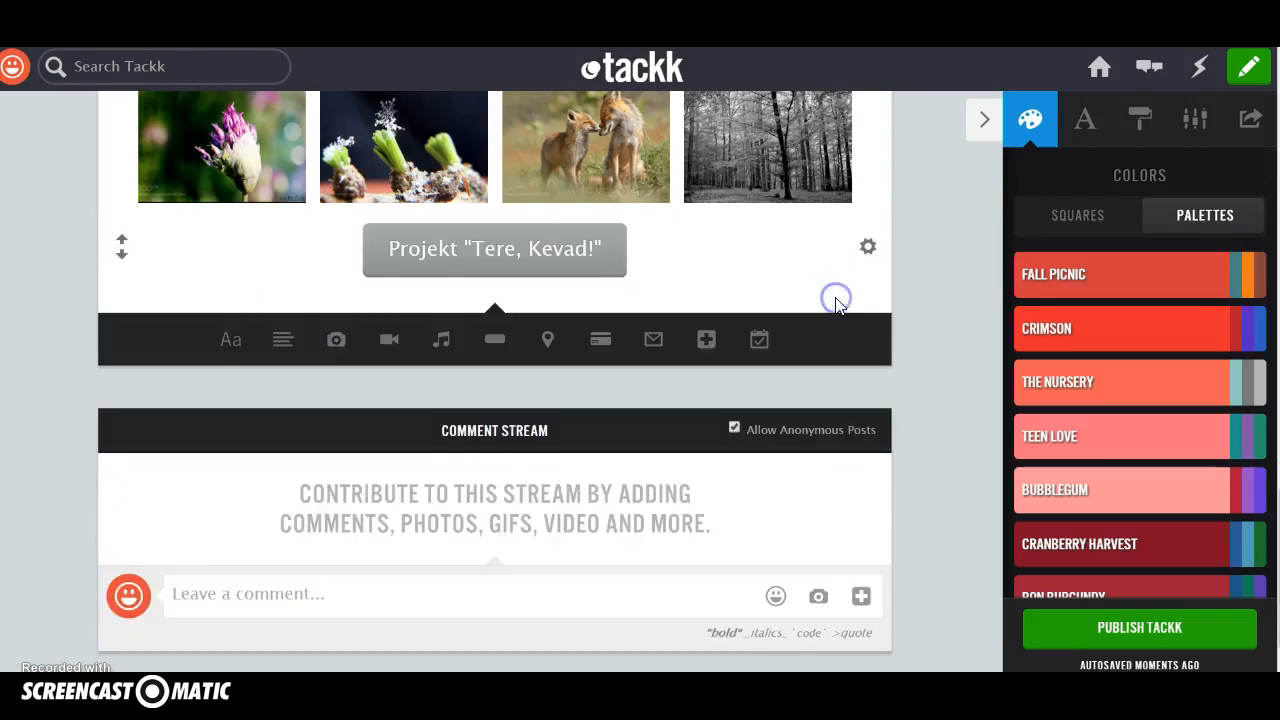
Change the "Tere, Kevad!" button's colour to blue-green and its shape to fully rounded ends.
{"action": "mouse_move", "coordinate": [863, 257]}
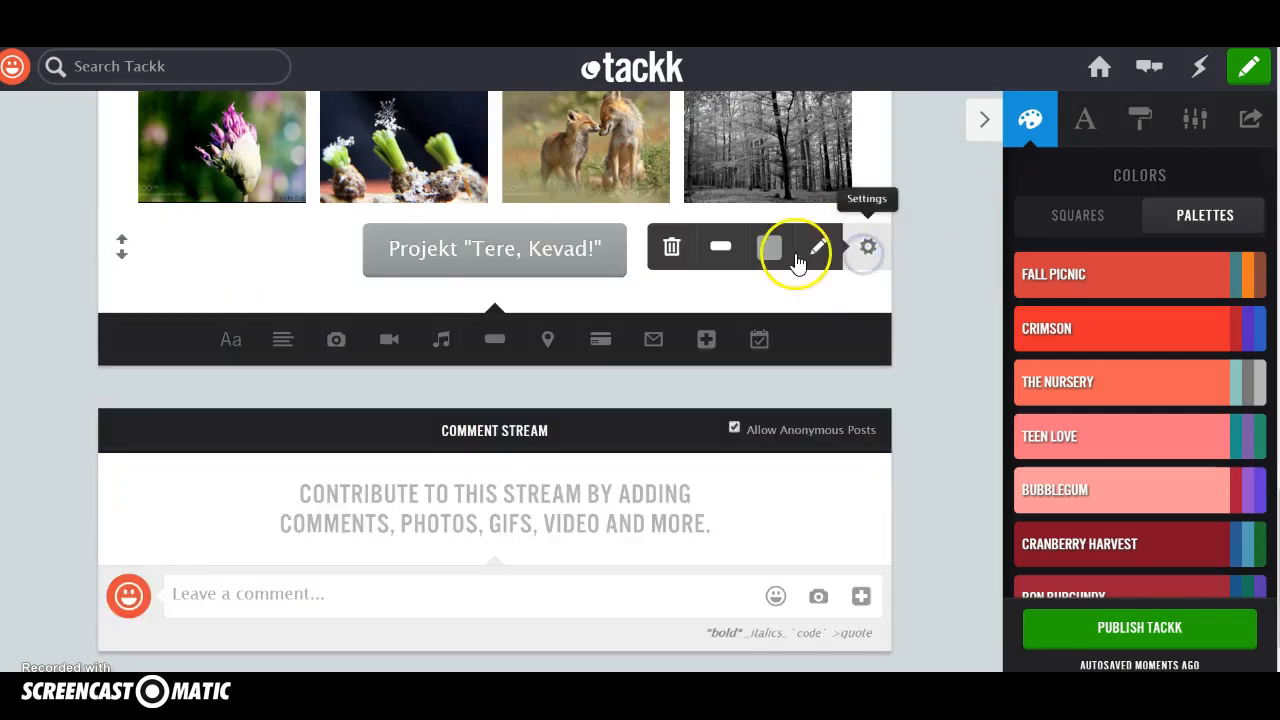
{"action": "left_click", "coordinate": [770, 250]}
{"action": "left_click", "coordinate": [720, 294]}
{"action": "left_click", "coordinate": [724, 250]}
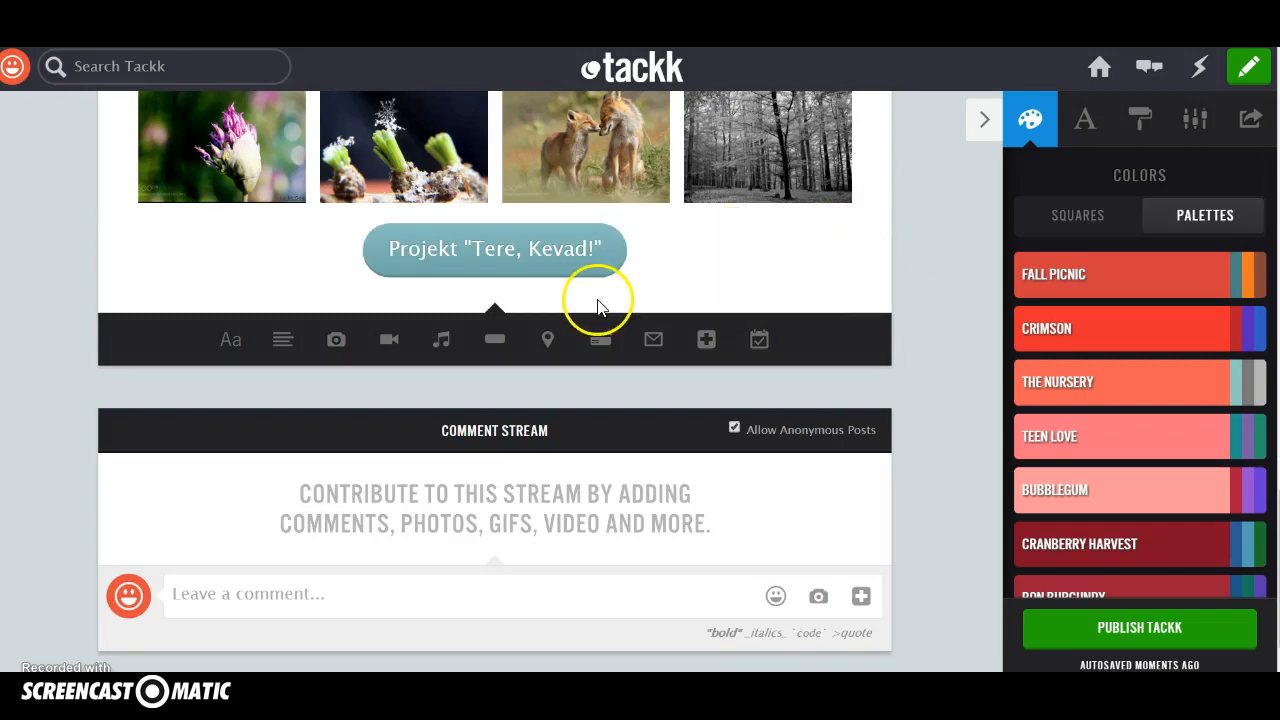
Add a map block below the link button showing the location Türi, Estonia.
{"action": "left_click", "coordinate": [549, 341]}
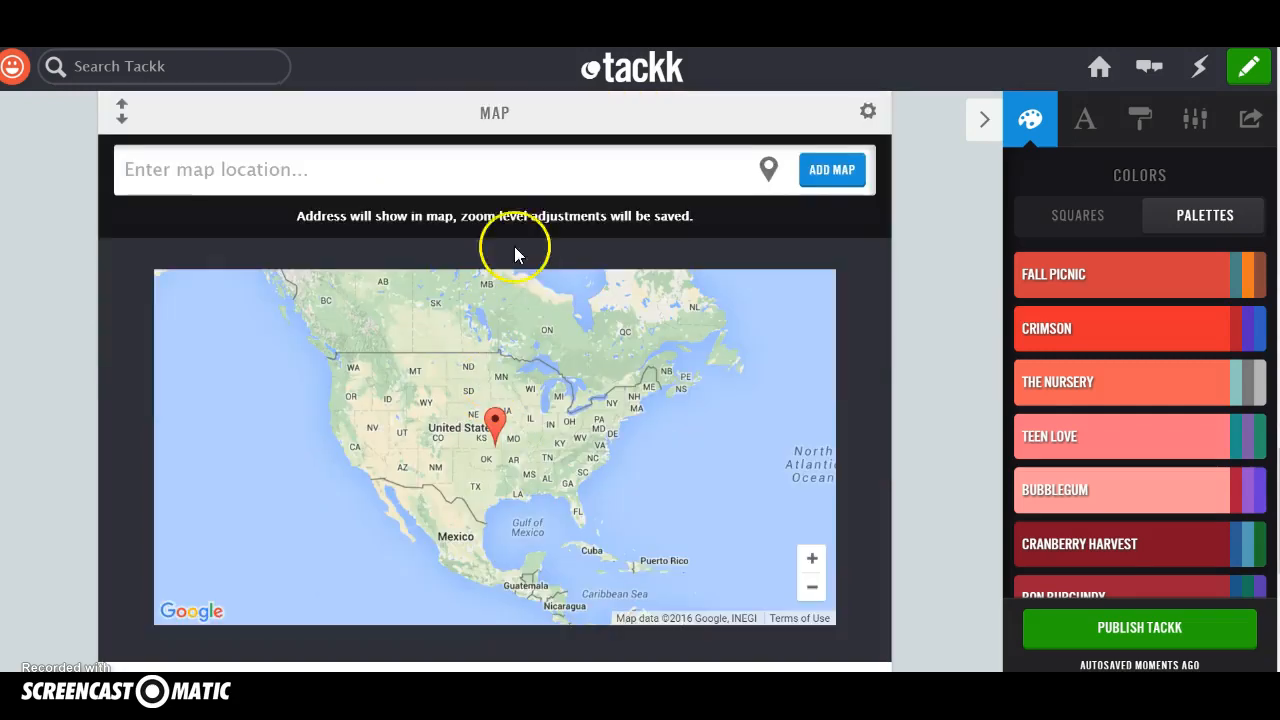
{"action": "left_click", "coordinate": [513, 183]}
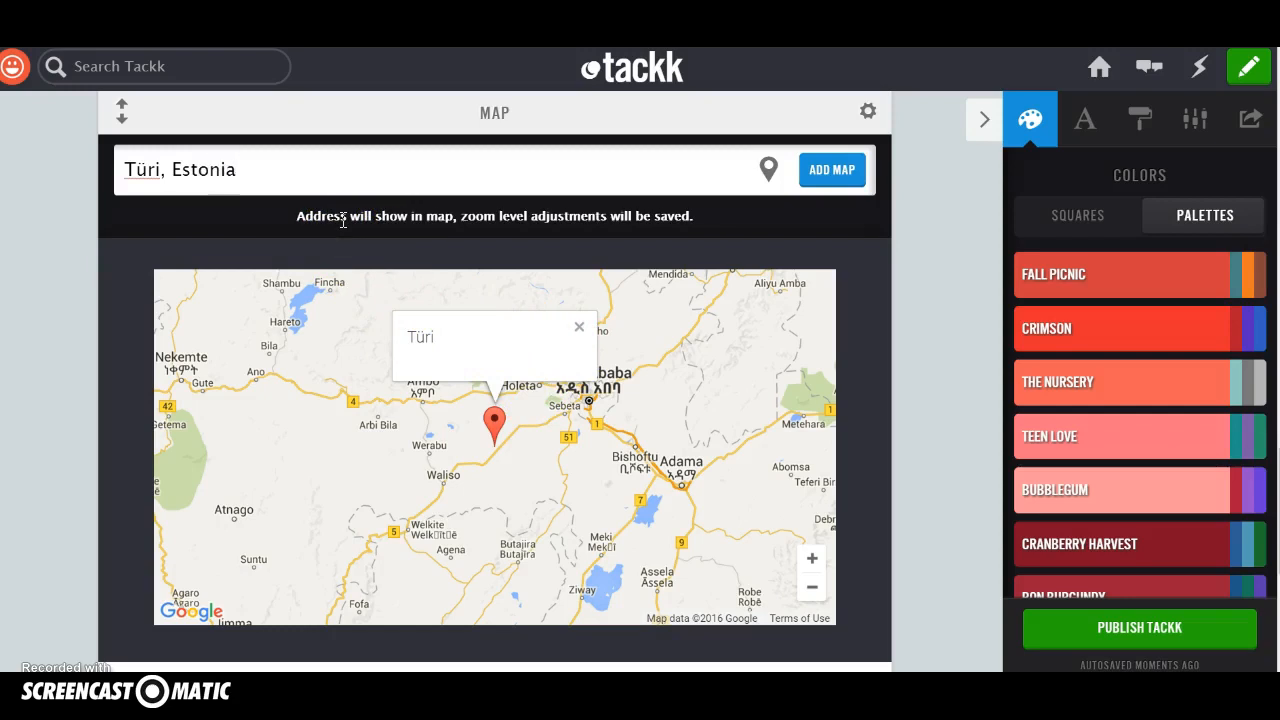
{"action": "key", "text": "Return"}
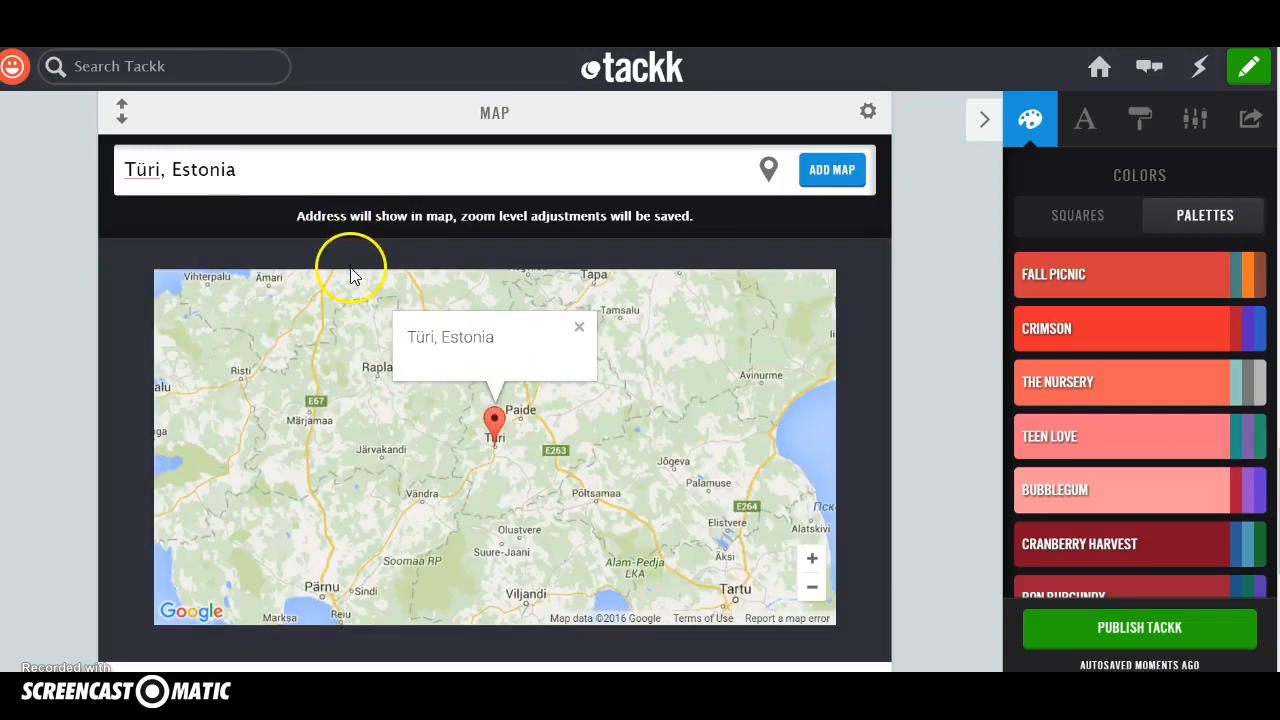
{"action": "left_click", "coordinate": [843, 171]}
{"action": "scroll", "coordinate": [582, 434], "scroll_direction": "up", "scroll_amount": 3}
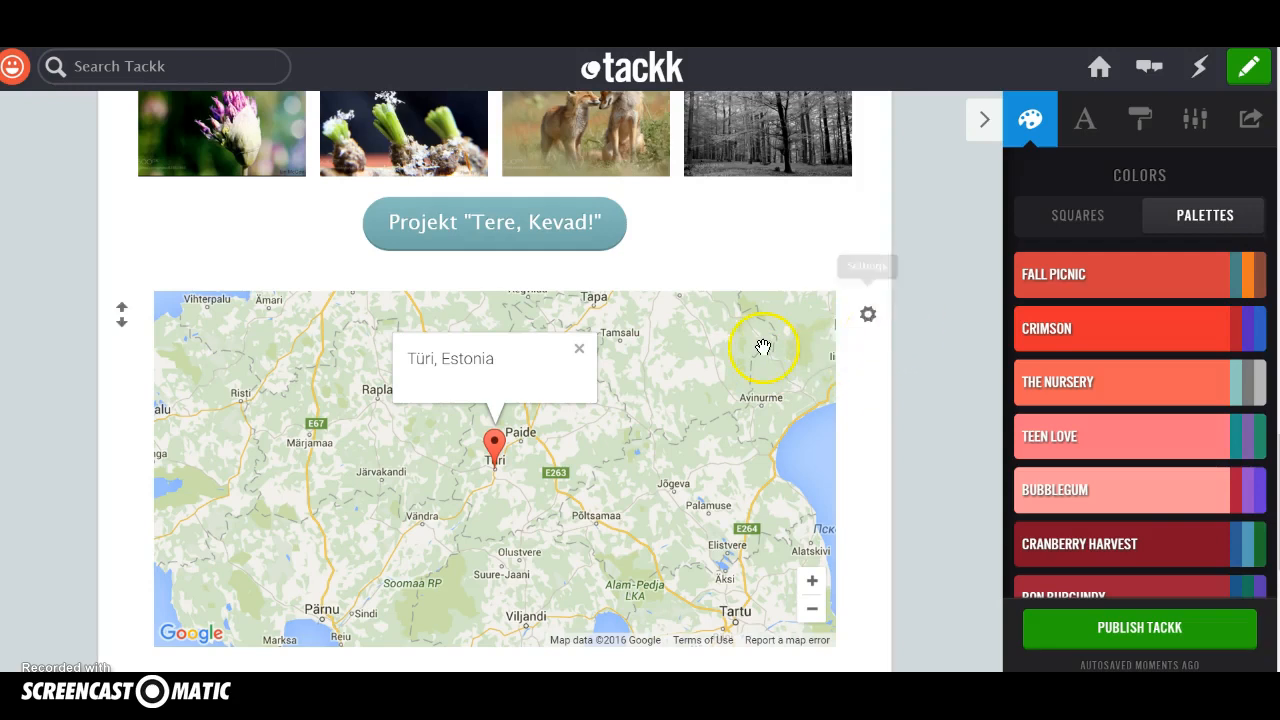
{"action": "scroll", "coordinate": [755, 347], "scroll_direction": "down", "scroll_amount": 5}
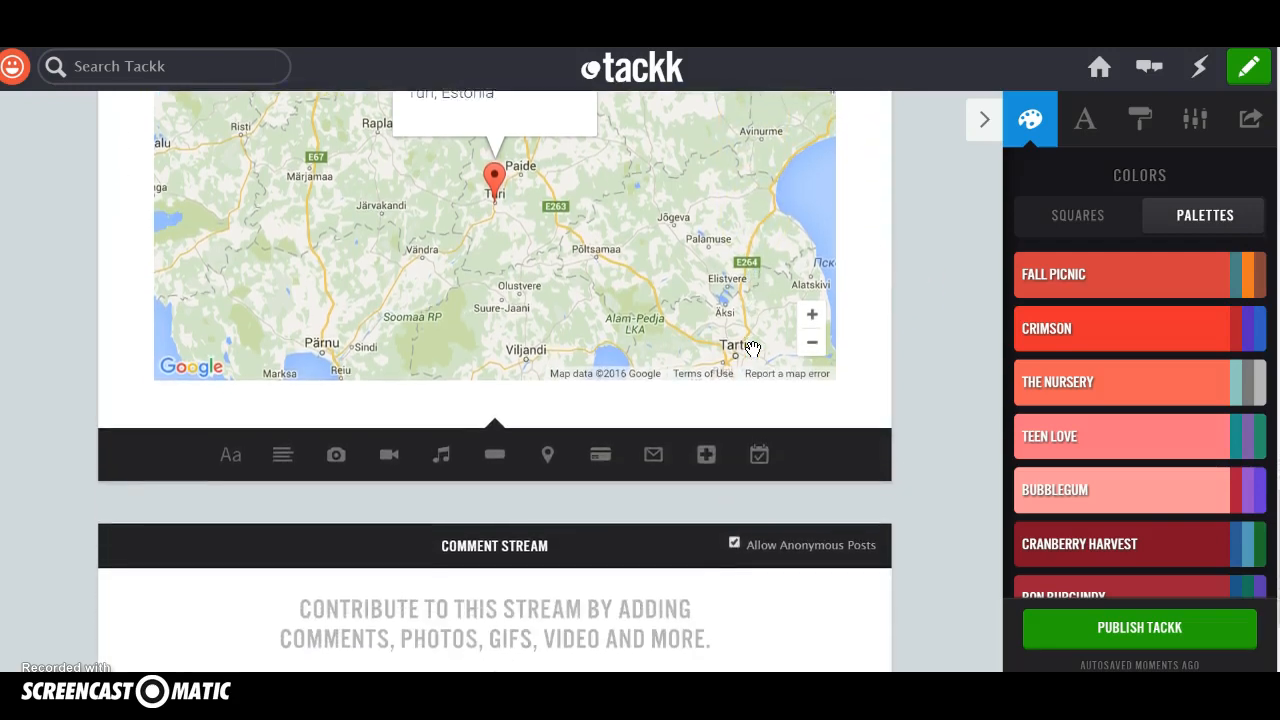
Insert a headline block reading "Kevadpealinn on Türi!" between the link button and the map.
{"action": "scroll", "coordinate": [666, 306], "scroll_direction": "up", "scroll_amount": 5}
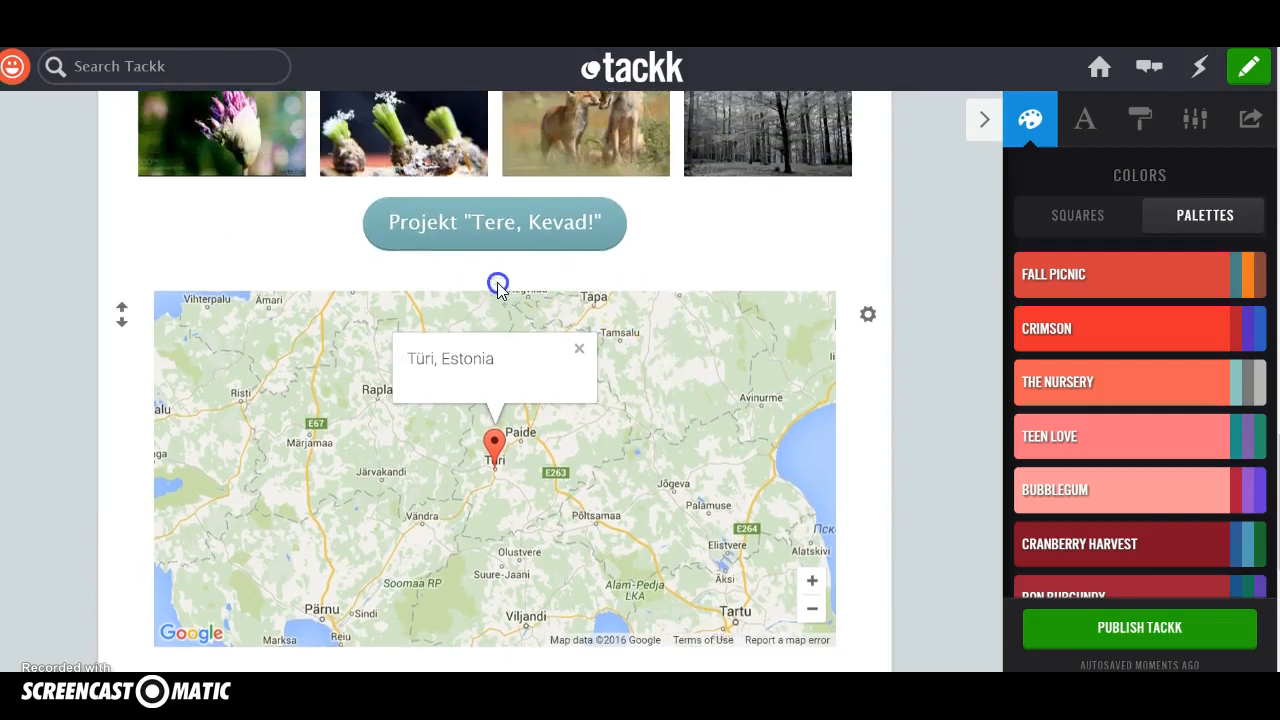
{"action": "left_click", "coordinate": [494, 279]}
{"action": "left_click", "coordinate": [212, 305]}
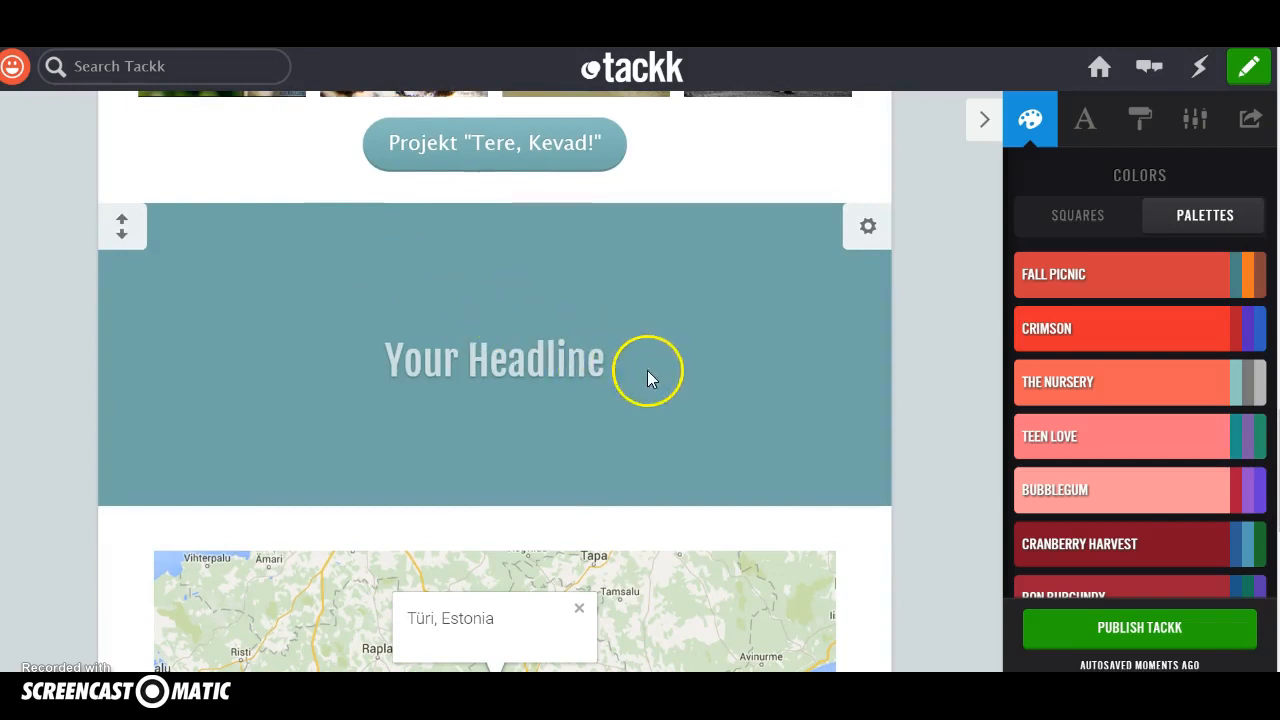
{"action": "left_click", "coordinate": [588, 358]}
{"action": "type", "text": "Ke"}
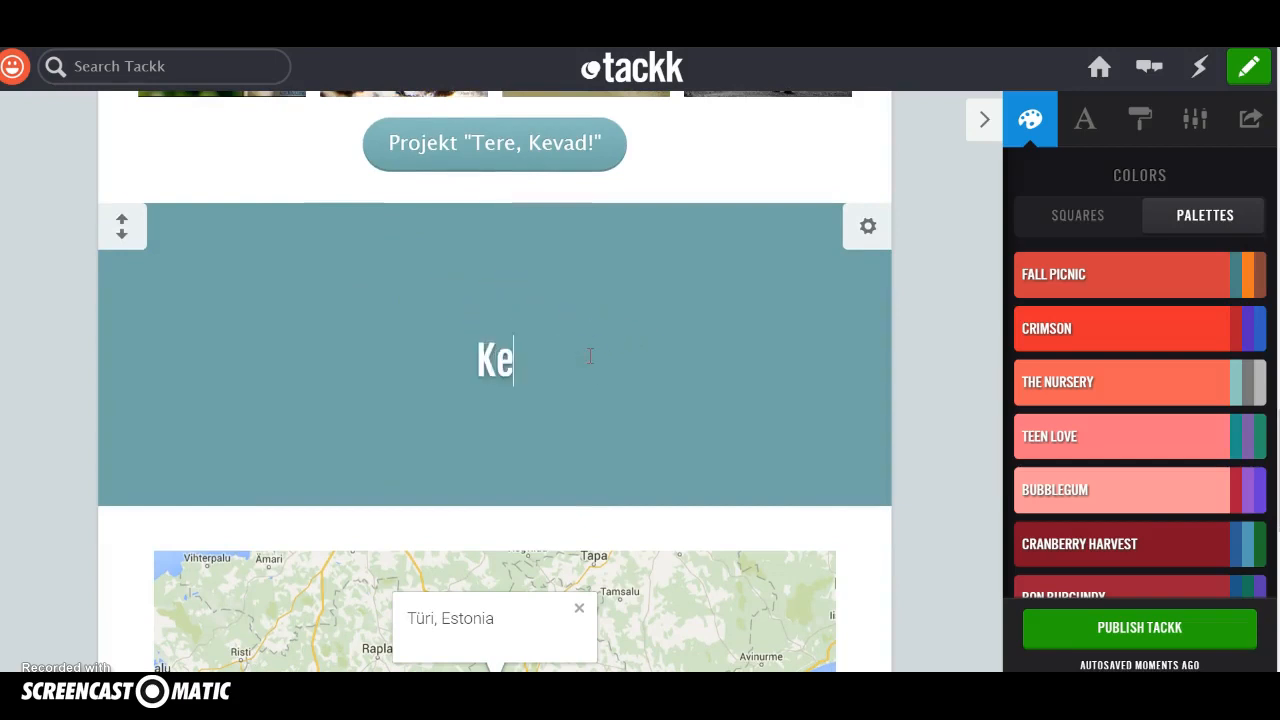
{"action": "type", "text": "vadpealinn on Türi!"}
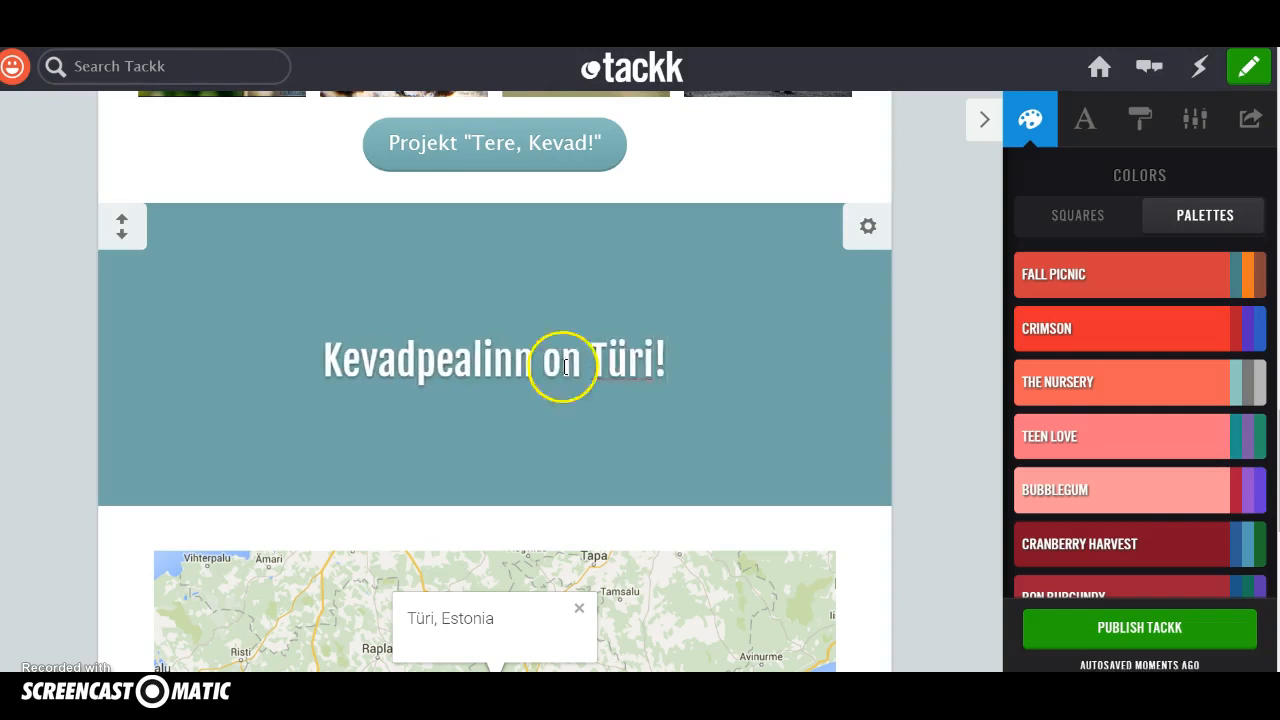
Add a contact form block below the map at the end of the page.
{"action": "scroll", "coordinate": [400, 543], "scroll_direction": "down", "scroll_amount": 7}
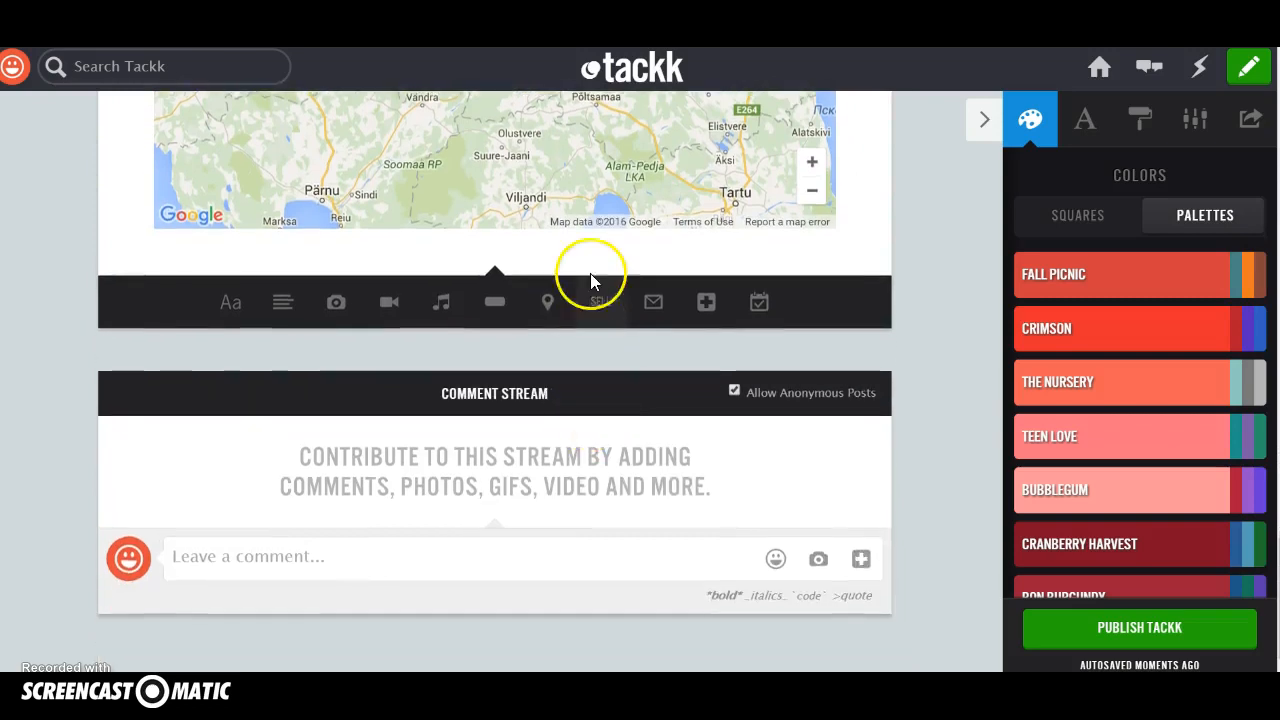
{"action": "left_click", "coordinate": [653, 304]}
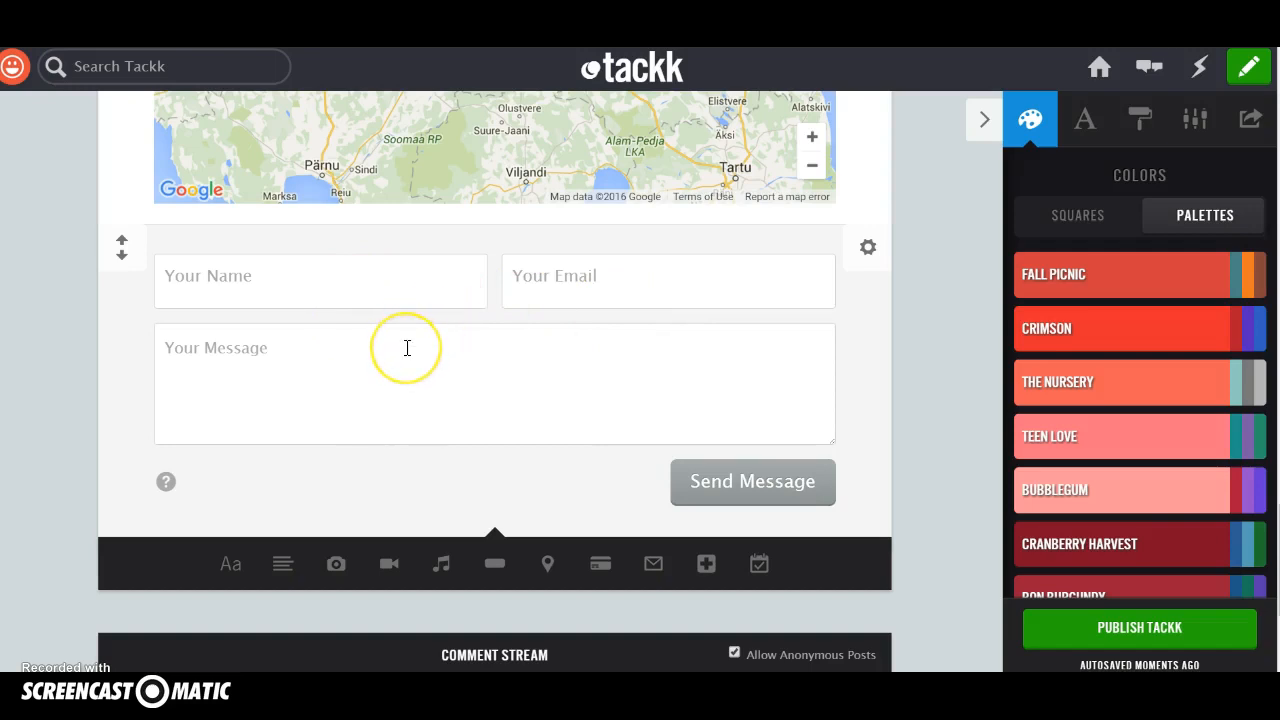
{"action": "scroll", "coordinate": [407, 347], "scroll_direction": "down", "scroll_amount": 2}
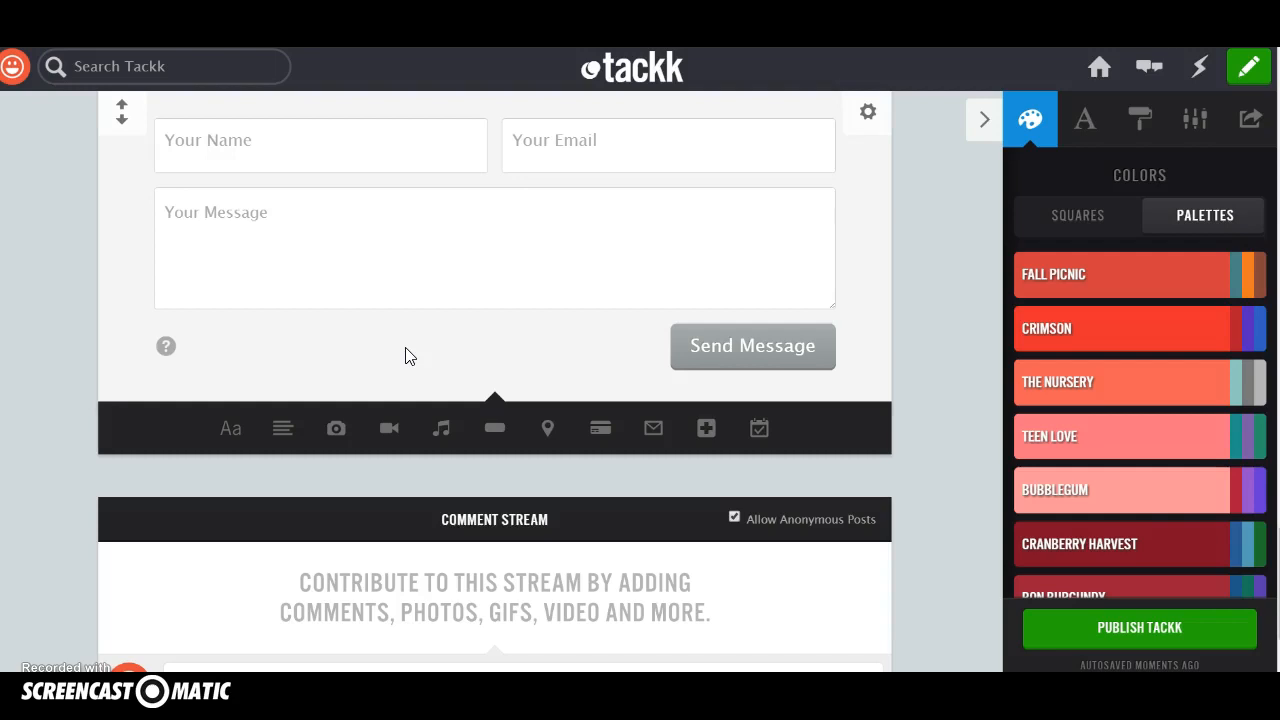
{"action": "scroll", "coordinate": [407, 355], "scroll_direction": "down", "scroll_amount": 1}
{"action": "scroll", "coordinate": [407, 357], "scroll_direction": "up", "scroll_amount": 10}
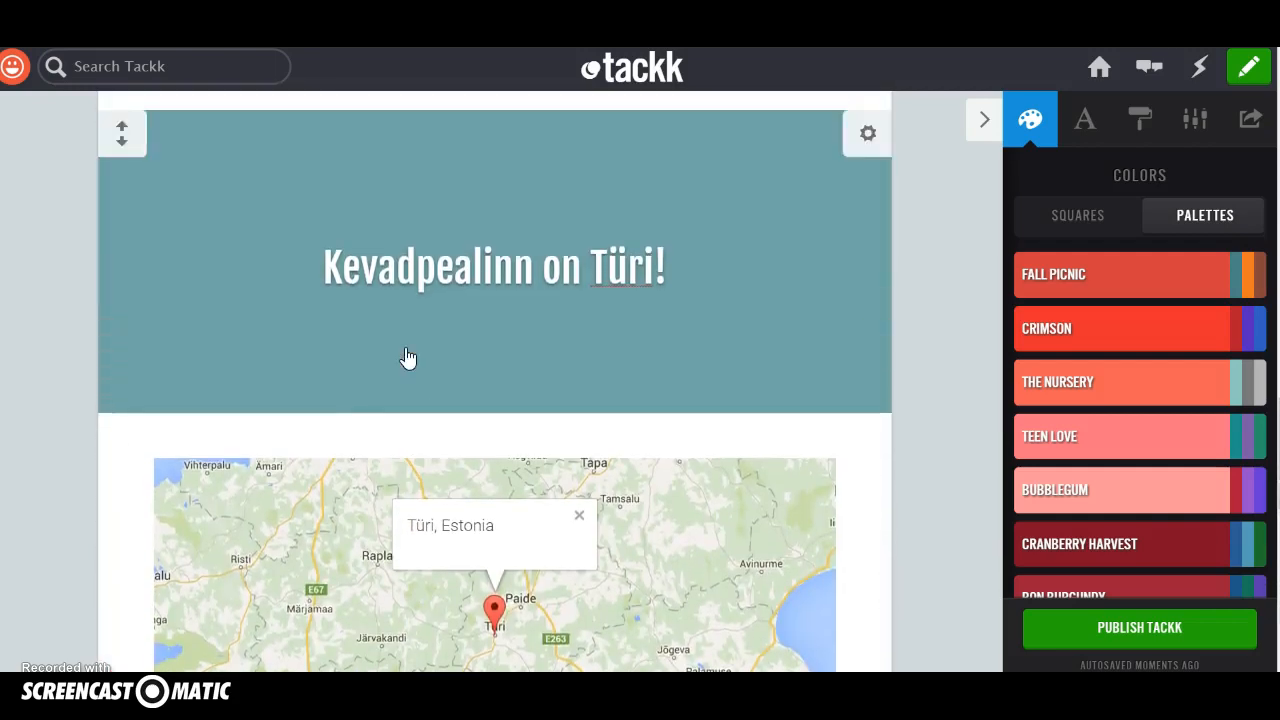
{"action": "mouse_move", "coordinate": [154, 470]}
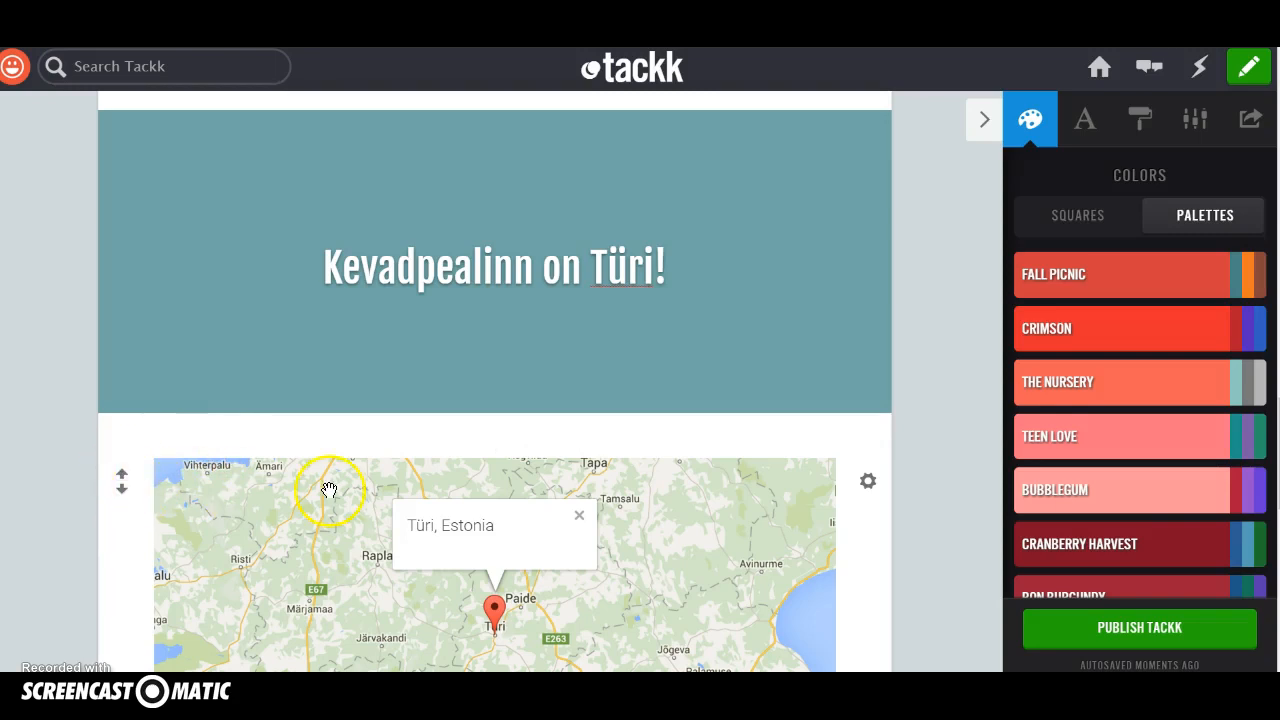
Change the page's colour scheme to a single teal-green colour square.
{"action": "scroll", "coordinate": [329, 491], "scroll_direction": "up", "scroll_amount": 3}
{"action": "scroll", "coordinate": [344, 486], "scroll_direction": "up", "scroll_amount": 10}
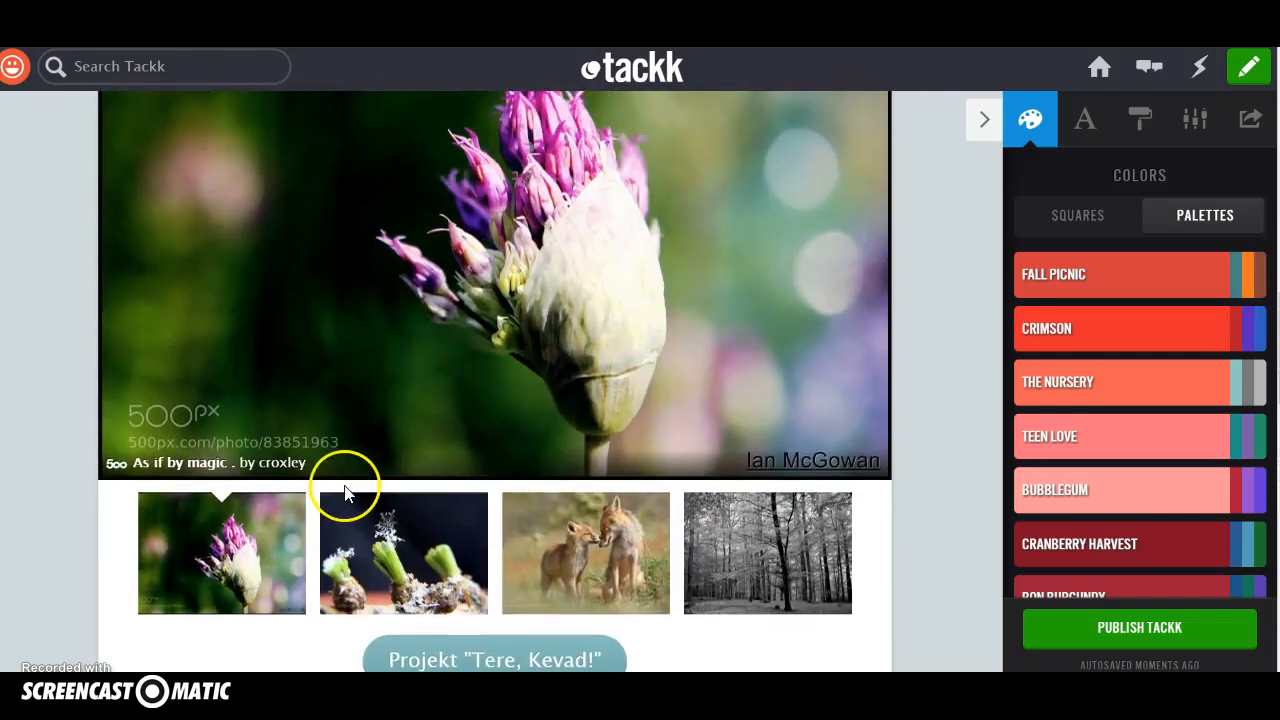
{"action": "scroll", "coordinate": [345, 490], "scroll_direction": "up", "scroll_amount": 10}
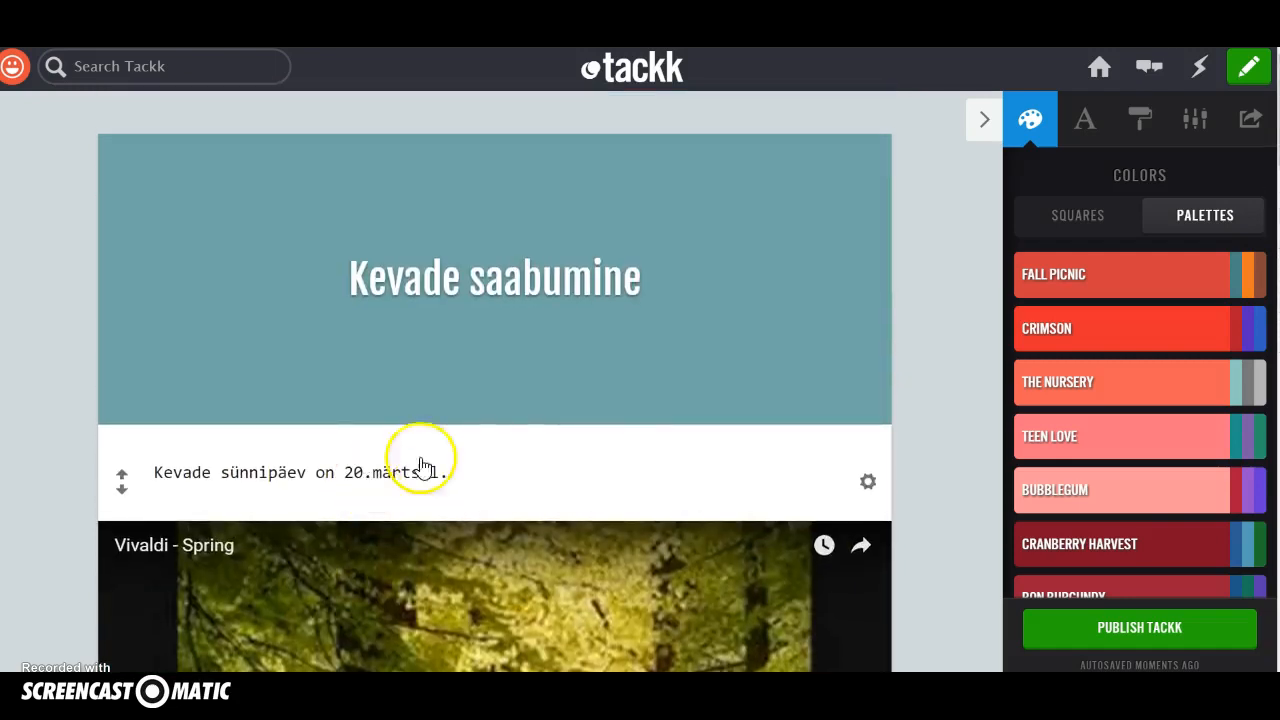
{"action": "left_click", "coordinate": [1027, 131]}
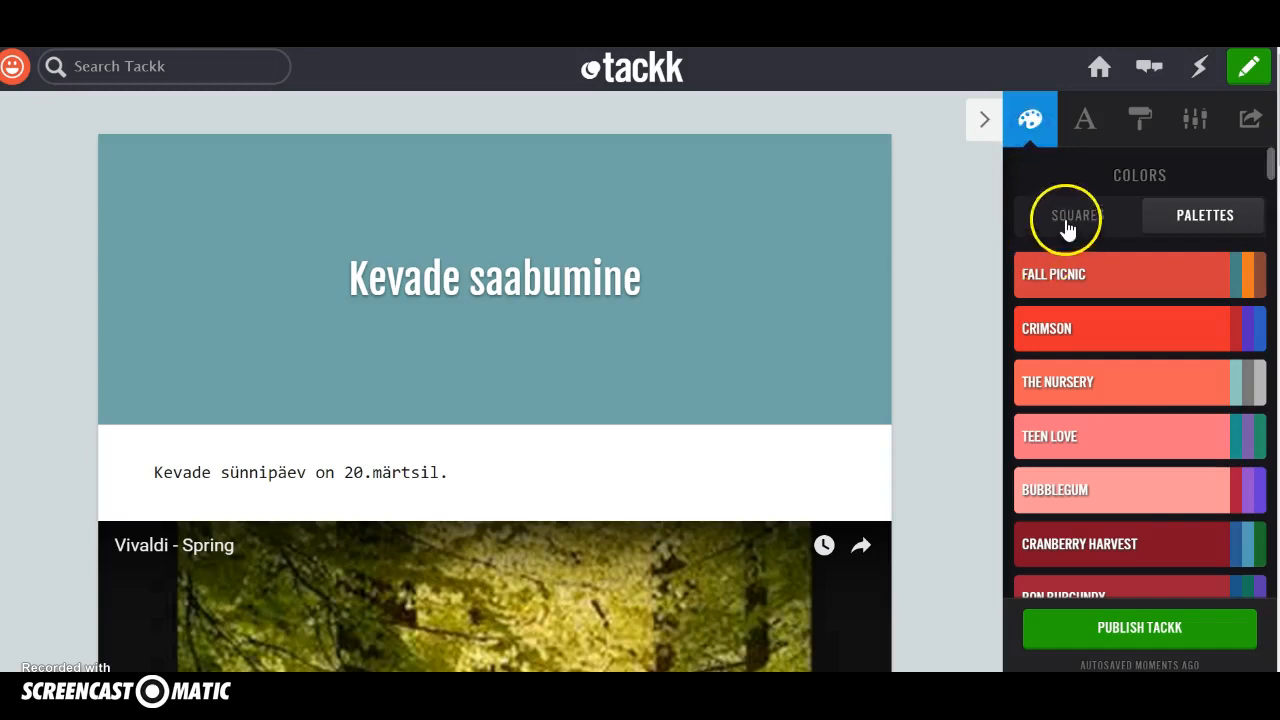
{"action": "left_click", "coordinate": [1066, 222]}
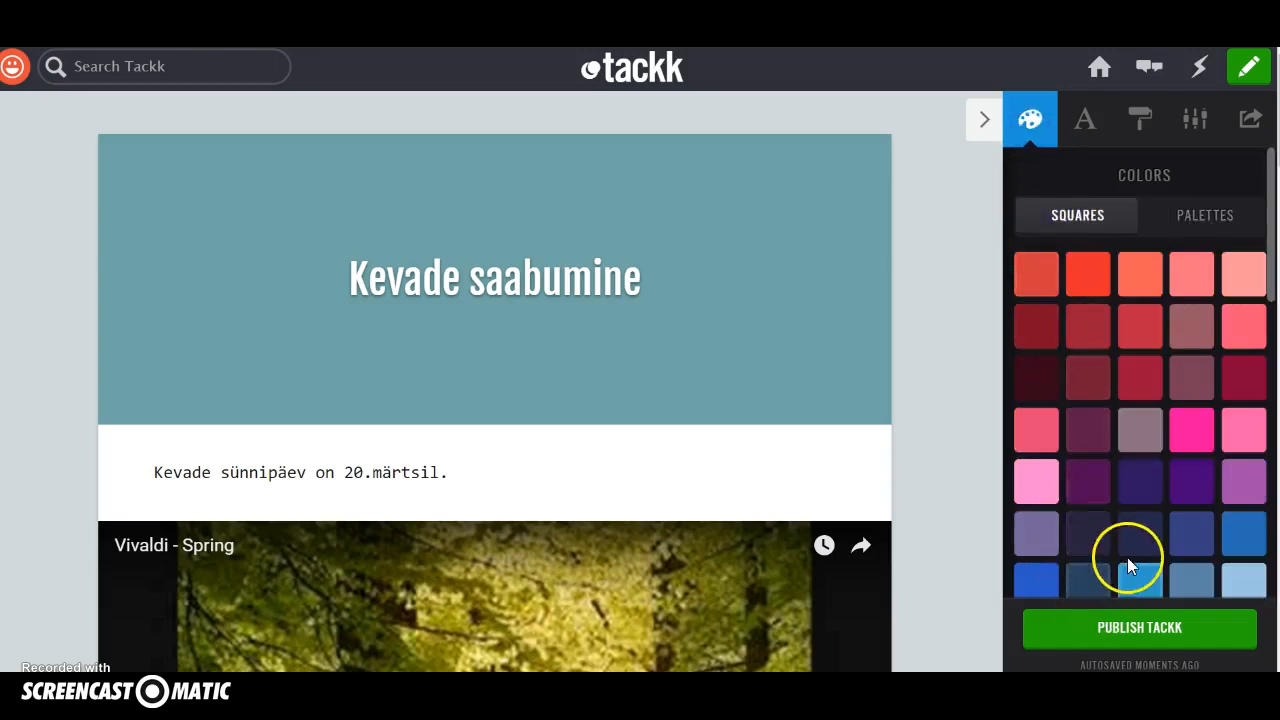
{"action": "scroll", "coordinate": [1157, 595], "scroll_direction": "down", "scroll_amount": 3}
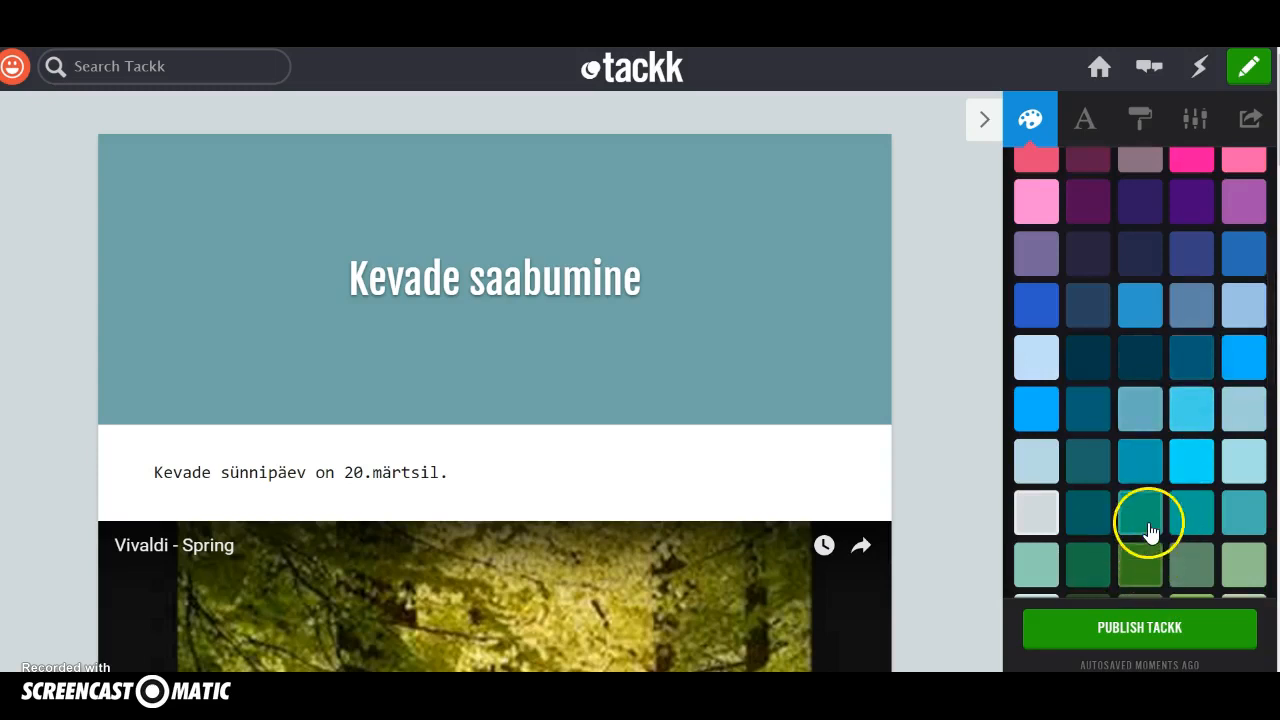
{"action": "left_click", "coordinate": [1148, 526]}
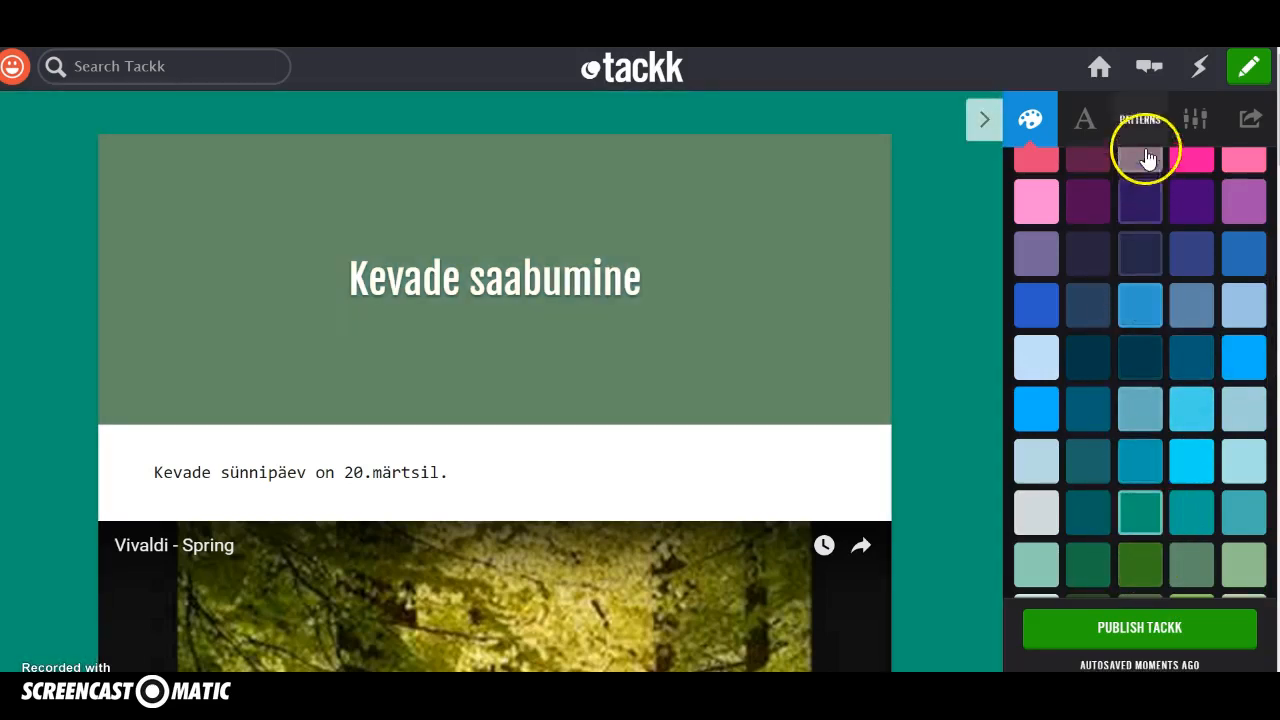
Set the page's headline font to Oleo Script Swash Caps.
{"action": "left_click", "coordinate": [1086, 126]}
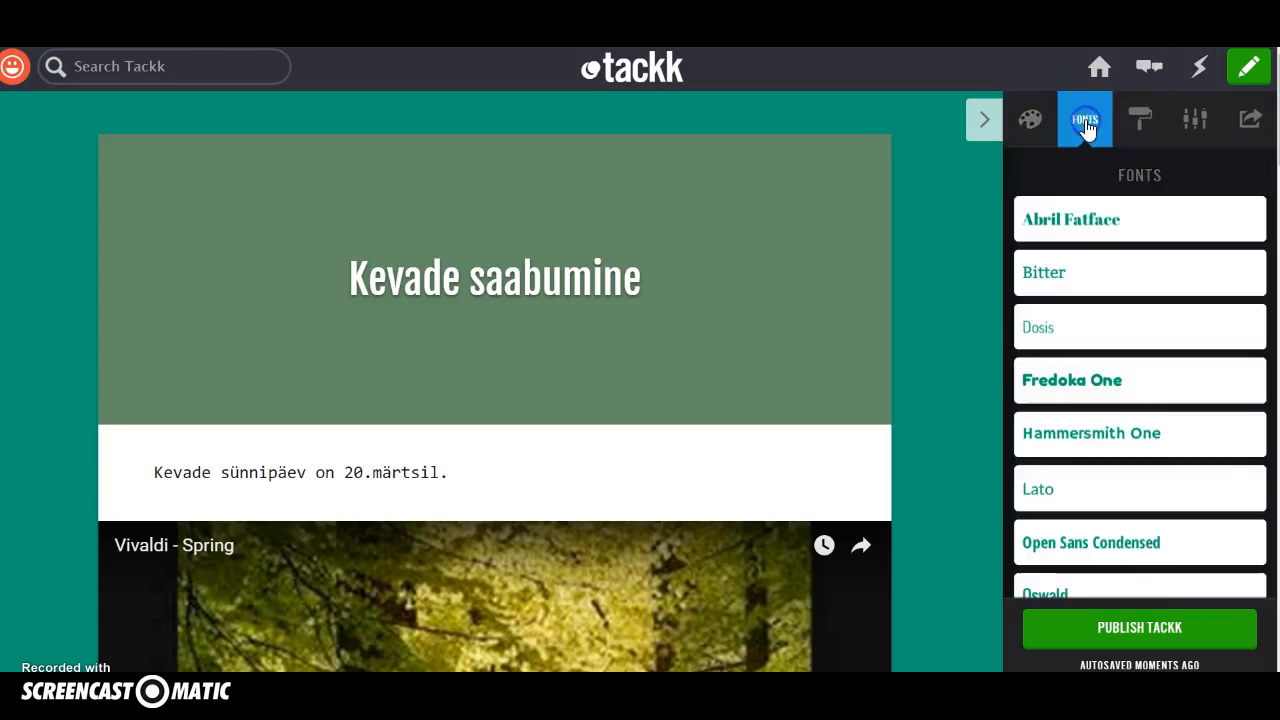
{"action": "scroll", "coordinate": [1066, 423], "scroll_direction": "down", "scroll_amount": 6}
{"action": "left_click", "coordinate": [1066, 420]}
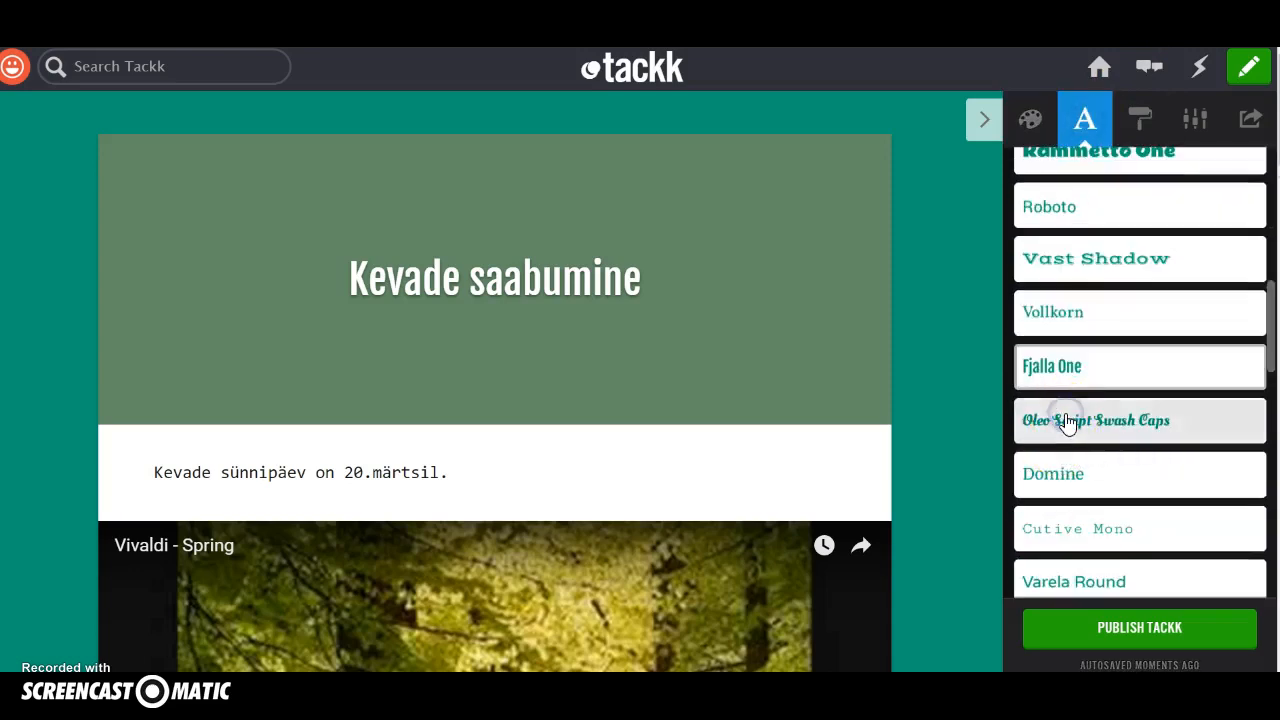
Try the Damask and Deco patterns on the page background.
{"action": "left_click", "coordinate": [1141, 122]}
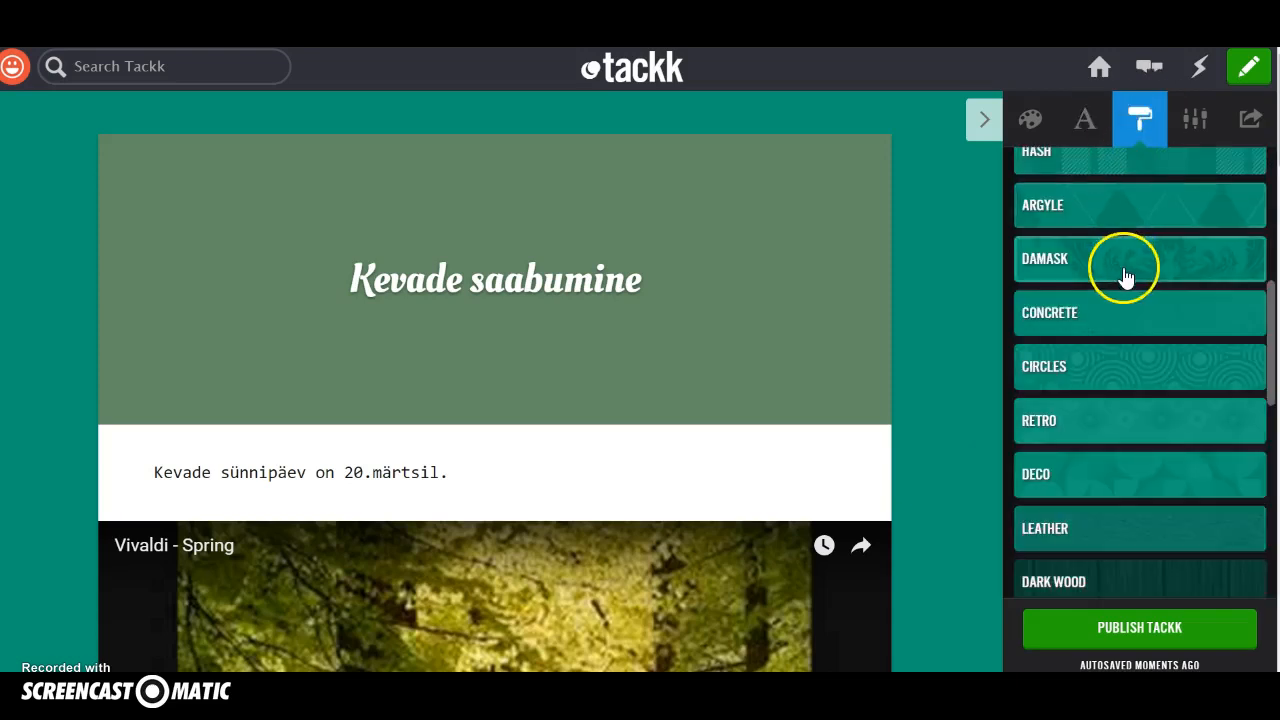
{"action": "left_click", "coordinate": [1130, 268]}
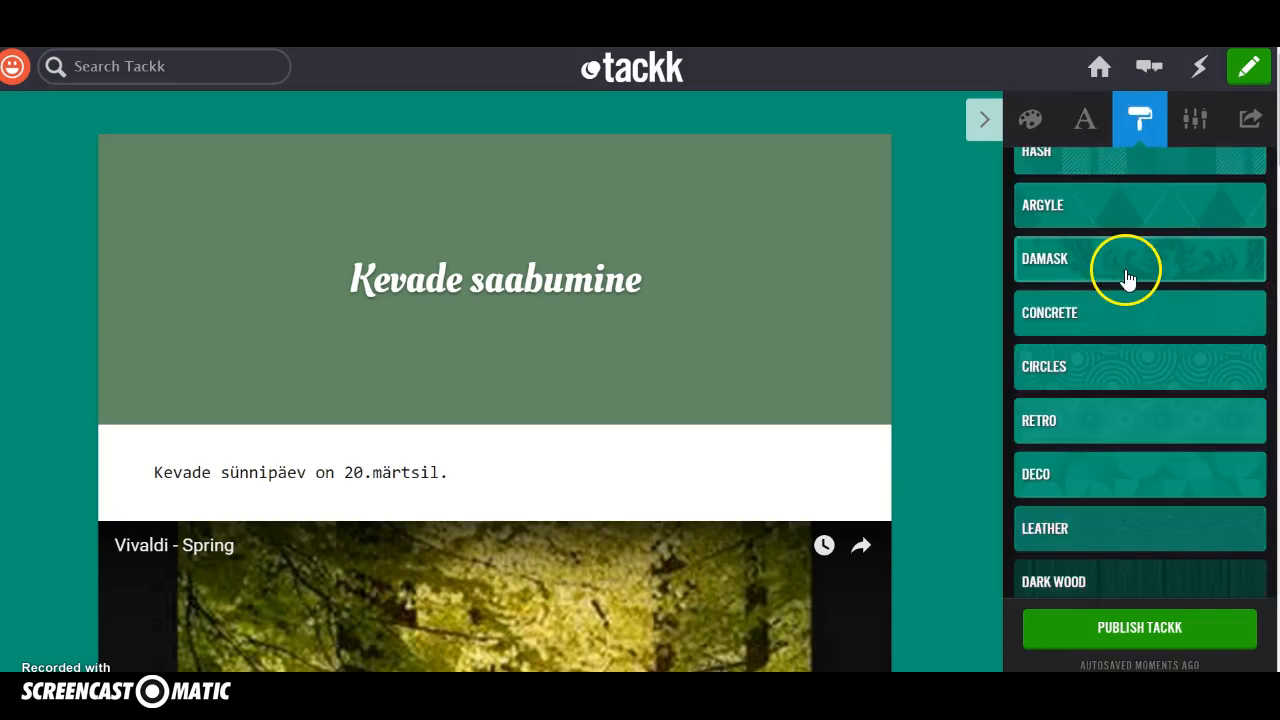
{"action": "left_click", "coordinate": [937, 257]}
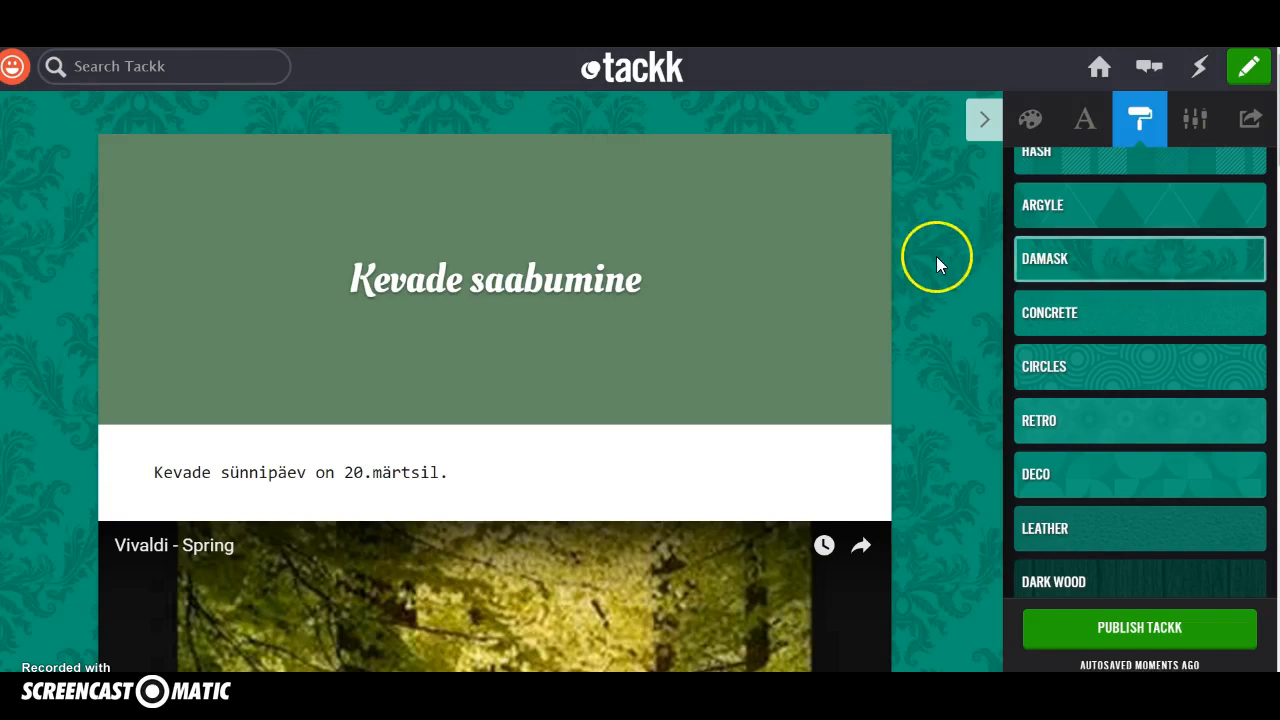
{"action": "left_click", "coordinate": [1055, 488]}
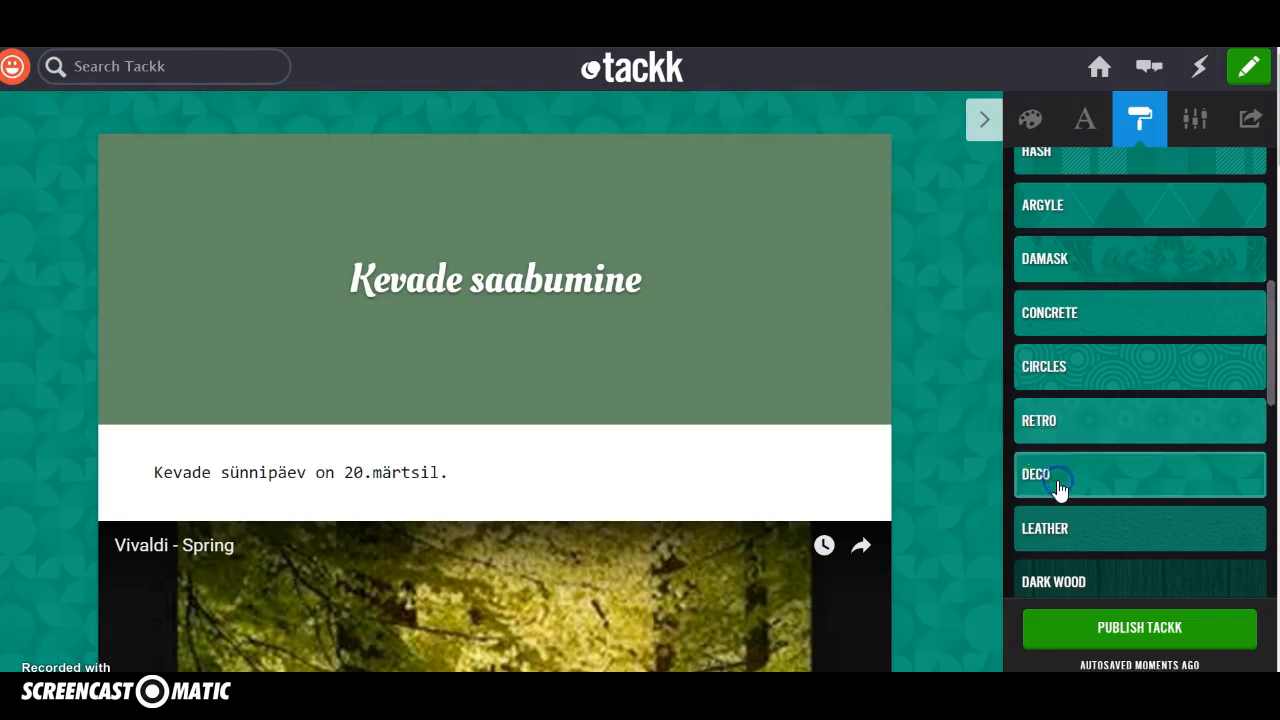
Set the page's background pattern to Dark Wood.
{"action": "scroll", "coordinate": [1045, 550], "scroll_direction": "down", "scroll_amount": 4}
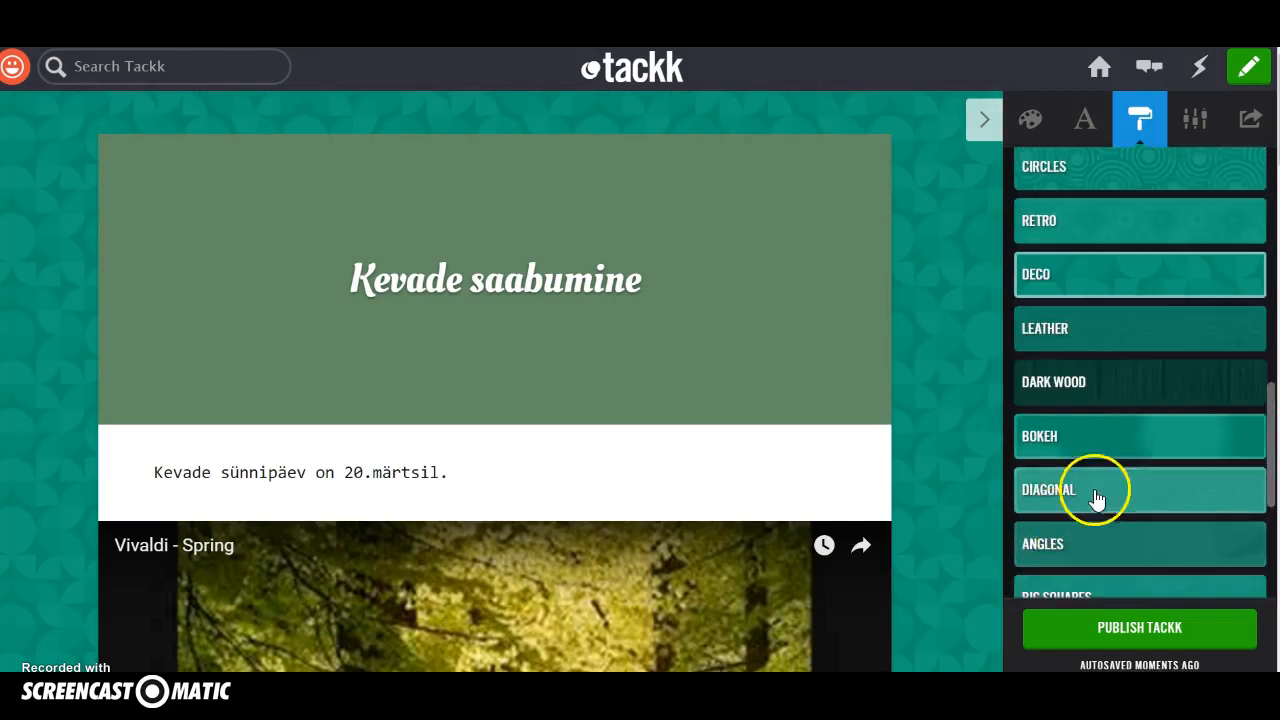
{"action": "scroll", "coordinate": [1090, 495], "scroll_direction": "down", "scroll_amount": 2}
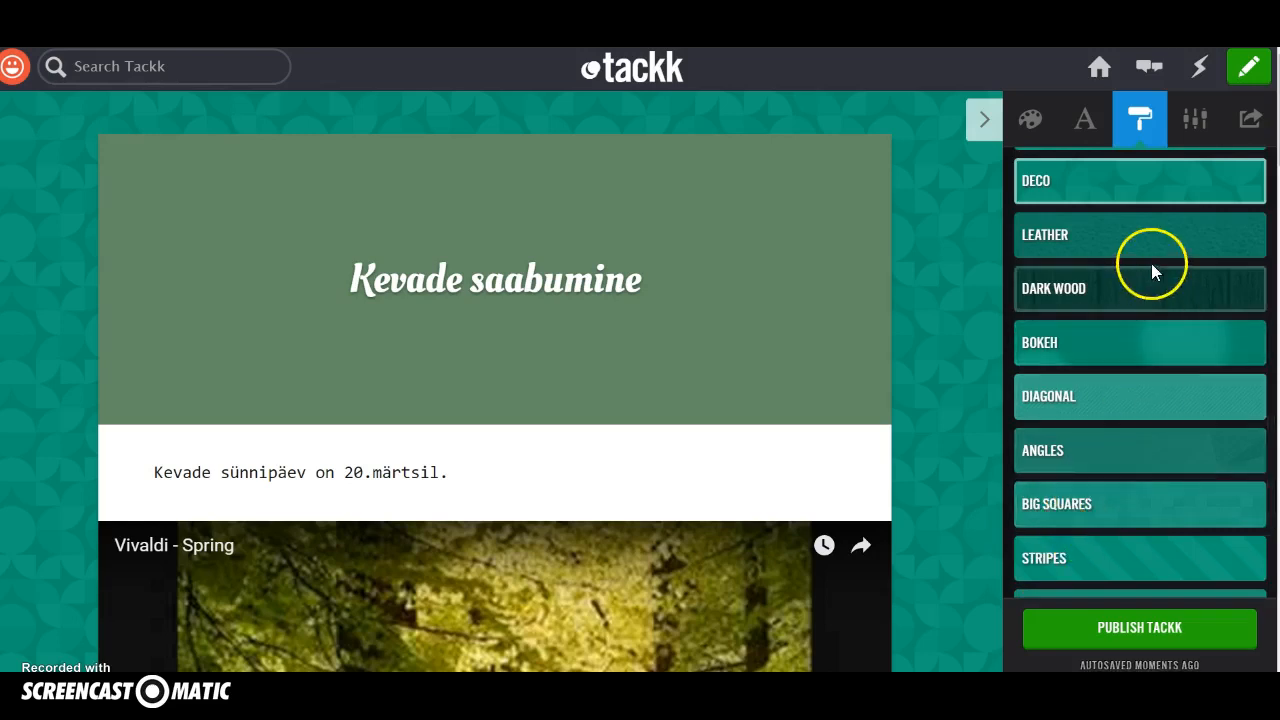
{"action": "left_click", "coordinate": [1143, 289]}
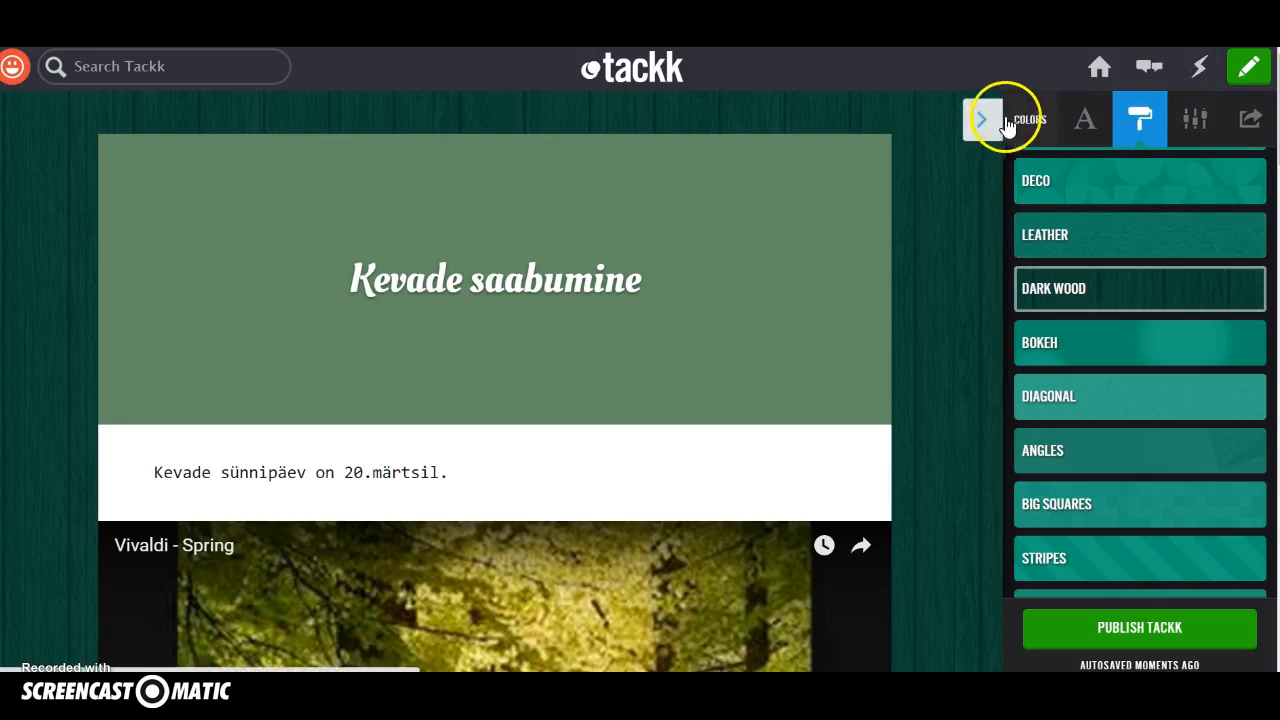
Set the Tackk's visibility to Private in the page options.
{"action": "left_click", "coordinate": [1201, 128]}
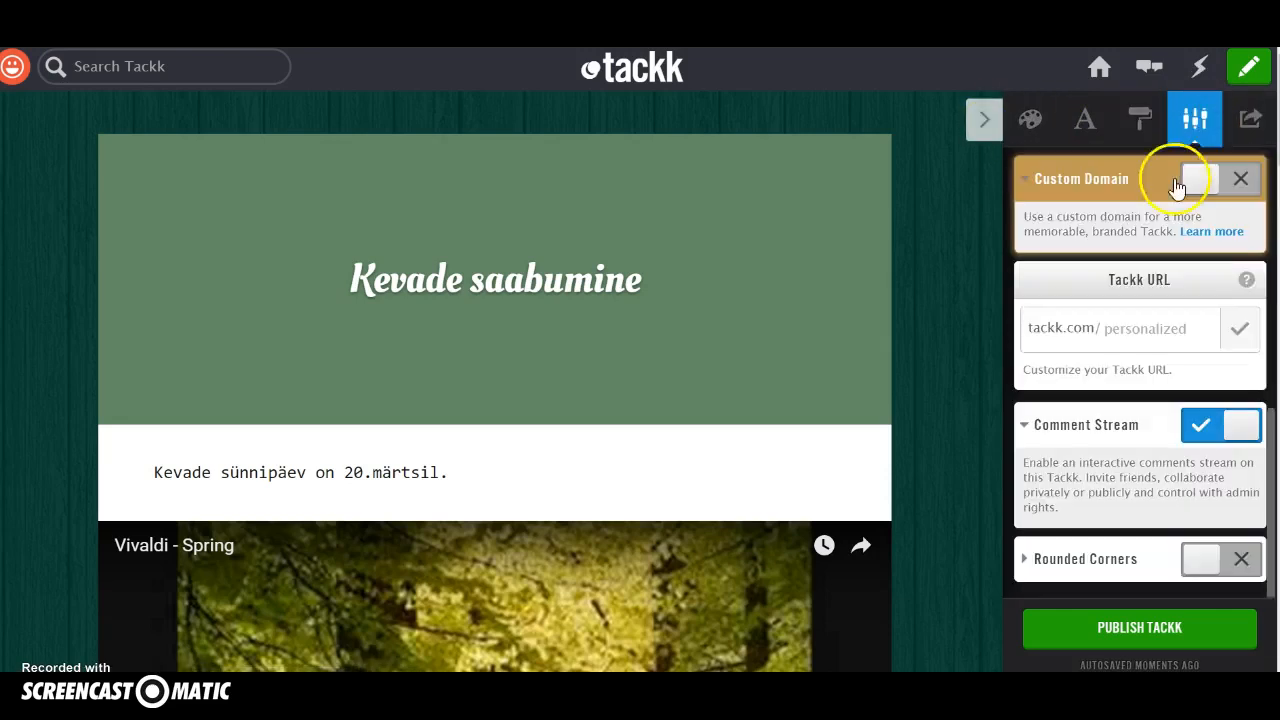
{"action": "scroll", "coordinate": [1160, 207], "scroll_direction": "up", "scroll_amount": 6}
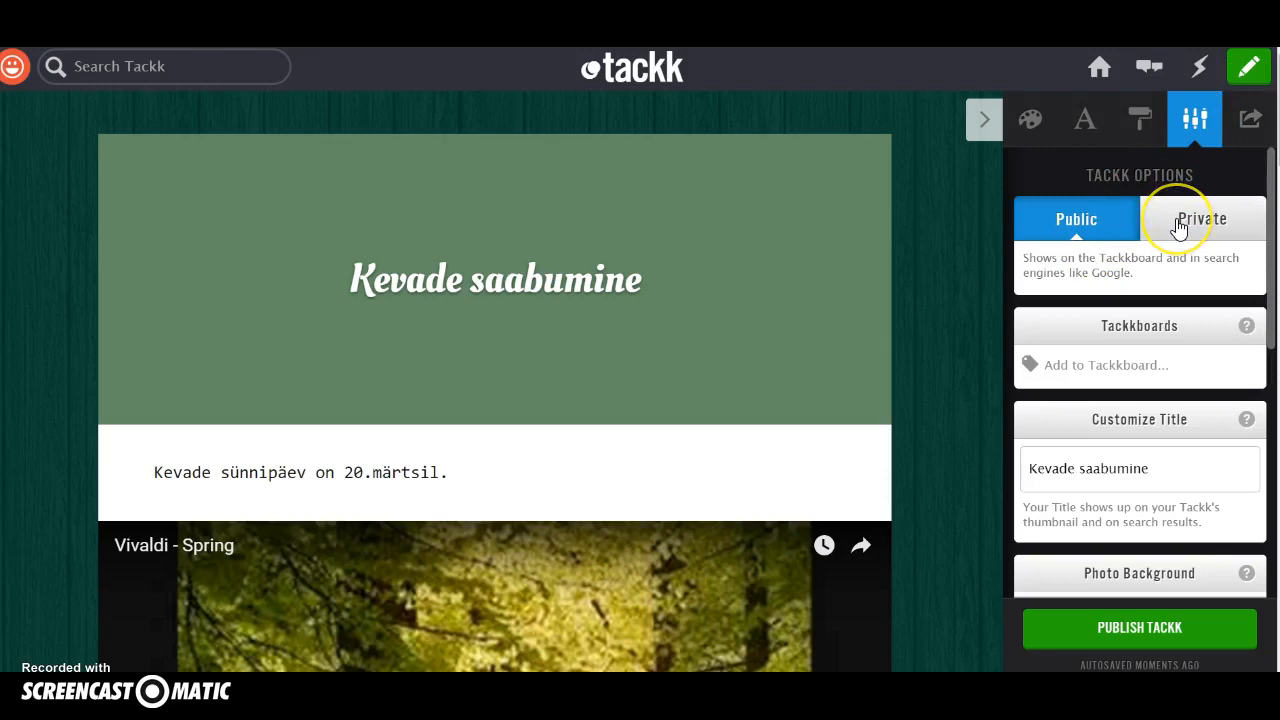
{"action": "left_click", "coordinate": [1179, 228]}
Try password protection for the private Tackk and switch it back off without entering a password.
{"action": "left_click", "coordinate": [1199, 340]}
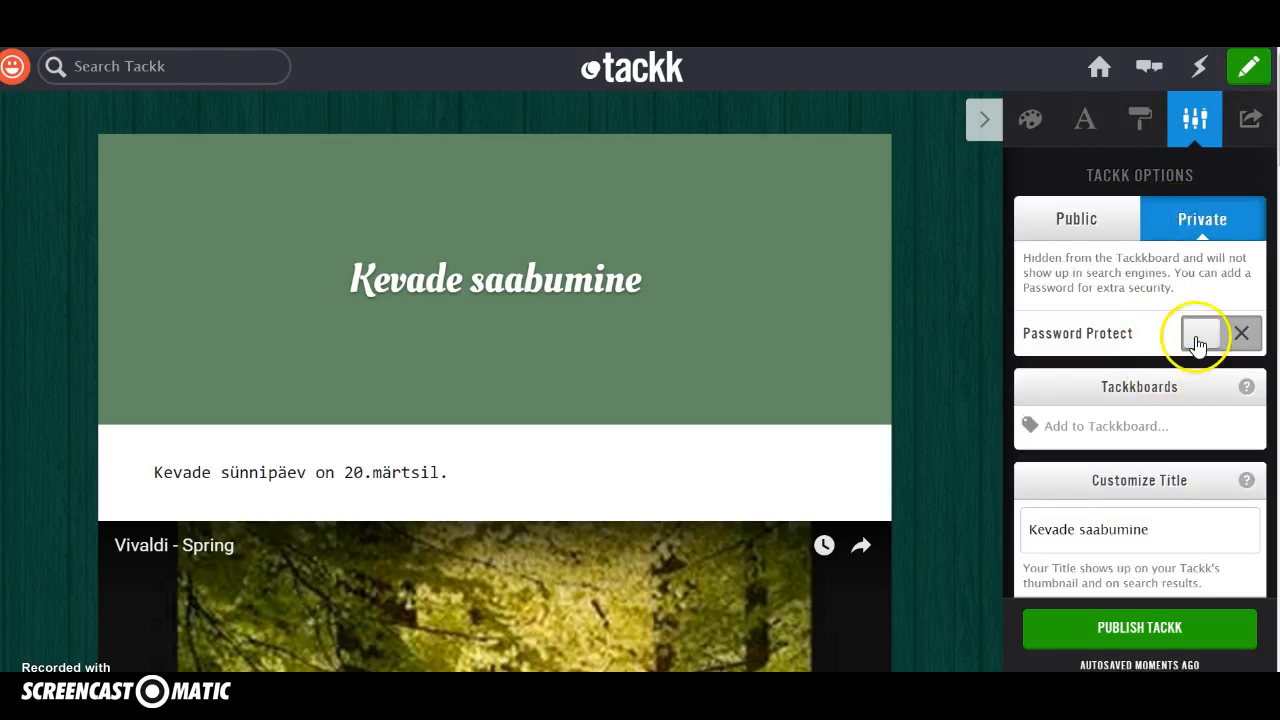
{"action": "left_click", "coordinate": [1127, 395]}
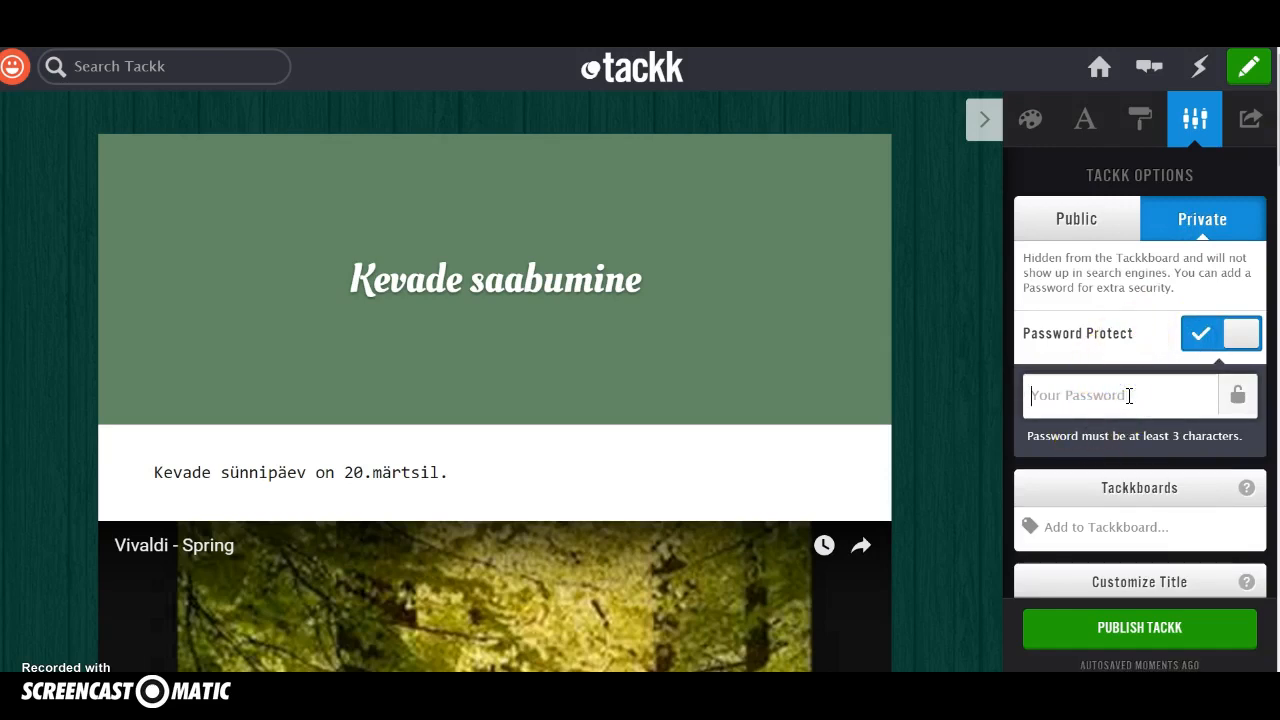
{"action": "left_click", "coordinate": [1240, 333]}
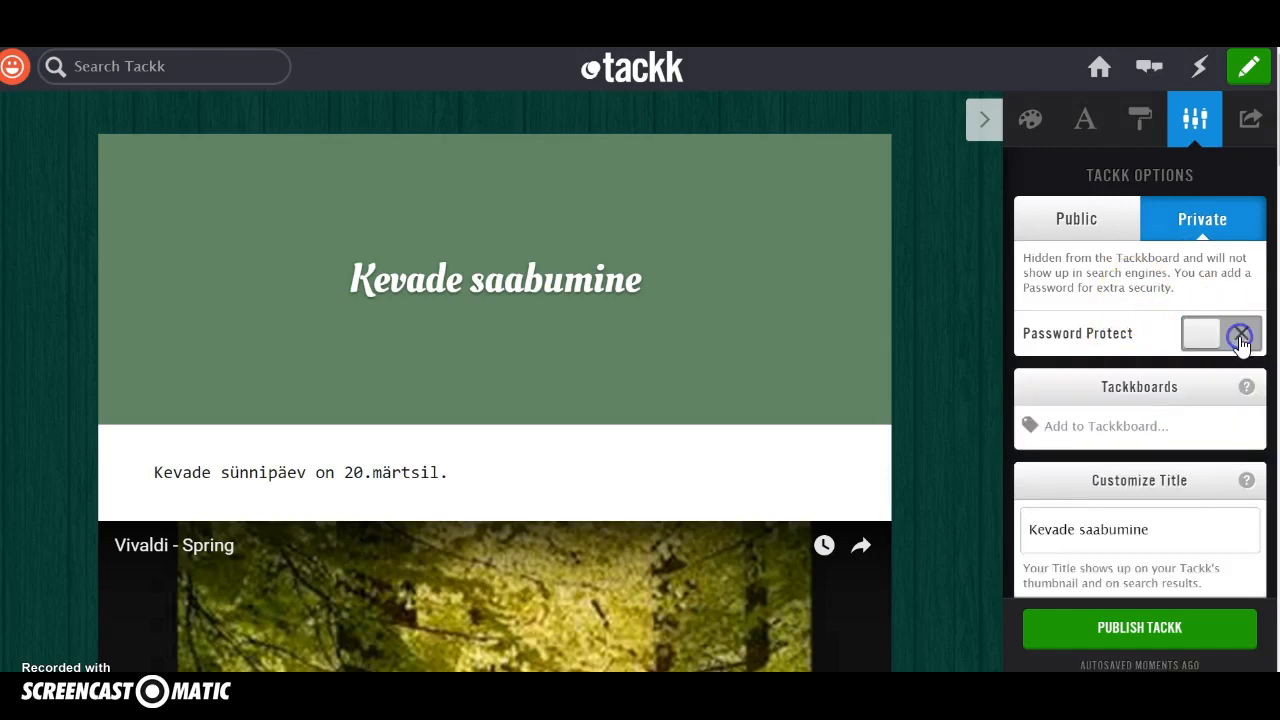
Add the Tackk to the "loodus" Tackkboard and keep its custom title as it is.
{"action": "scroll", "coordinate": [1135, 383], "scroll_direction": "down", "scroll_amount": 2}
{"action": "left_click", "coordinate": [1160, 240]}
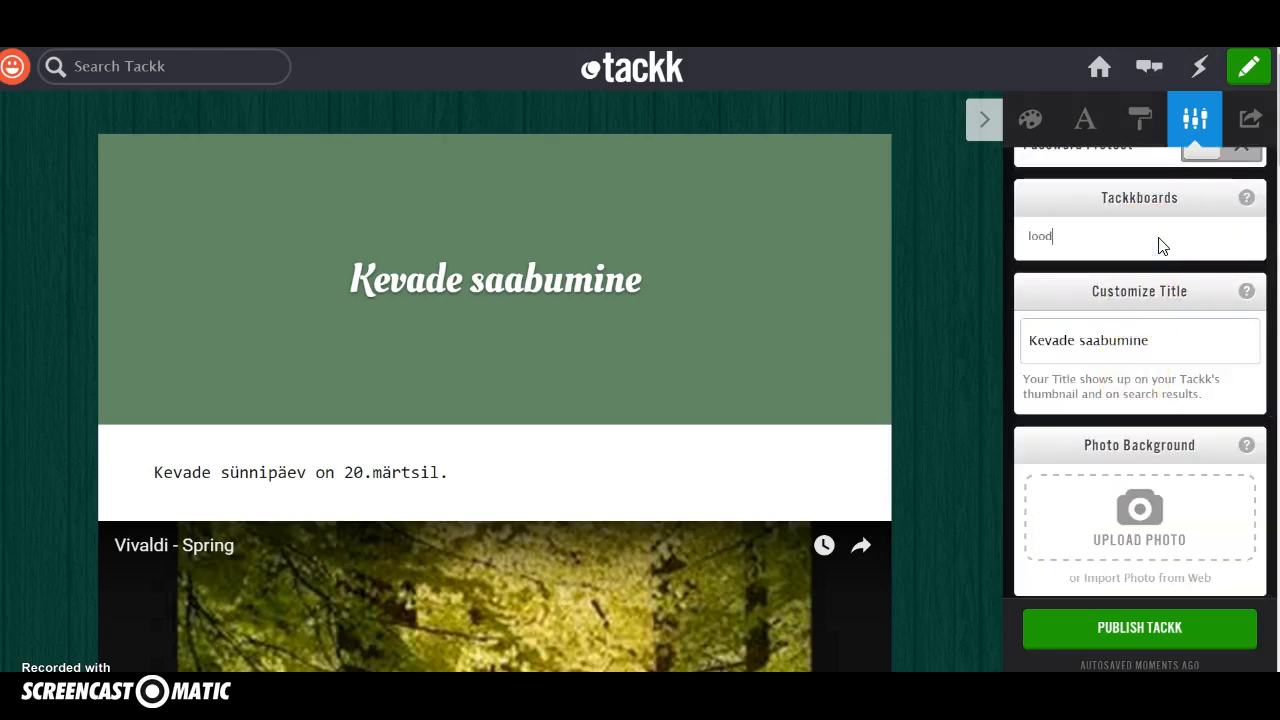
{"action": "type", "text": "loodus"}
{"action": "key", "text": "Return"}
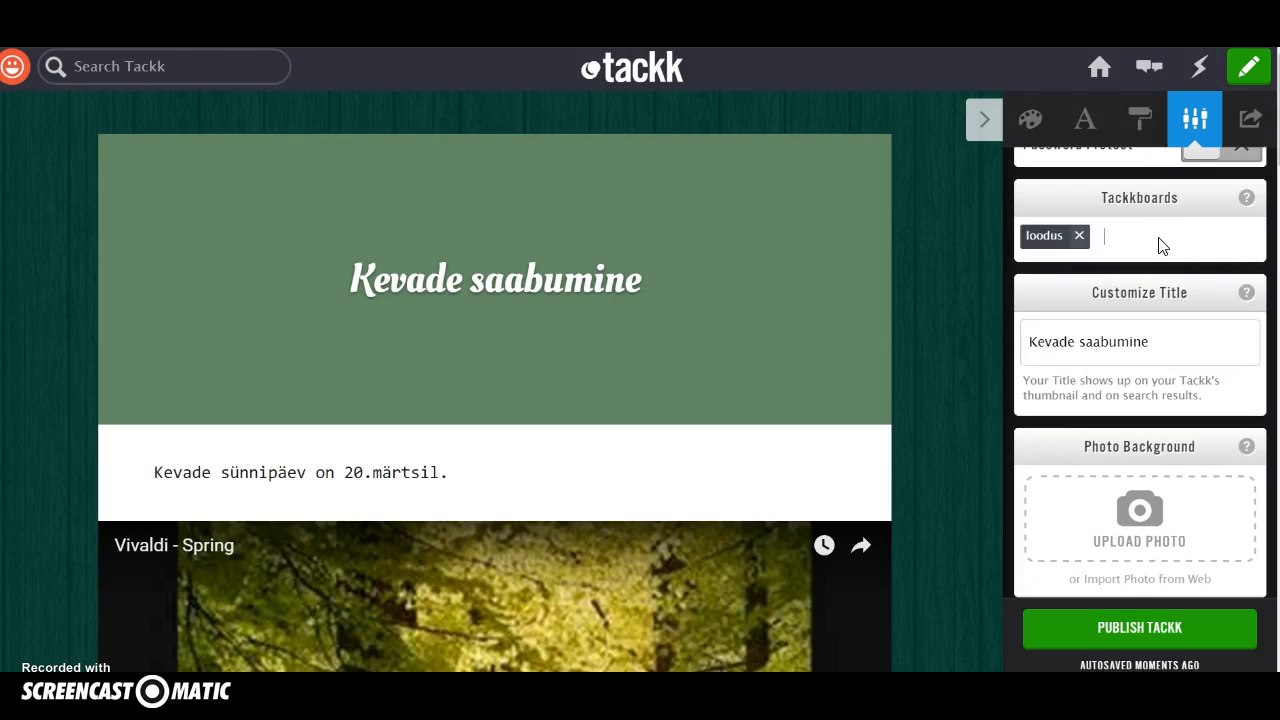
{"action": "left_click", "coordinate": [1158, 342]}
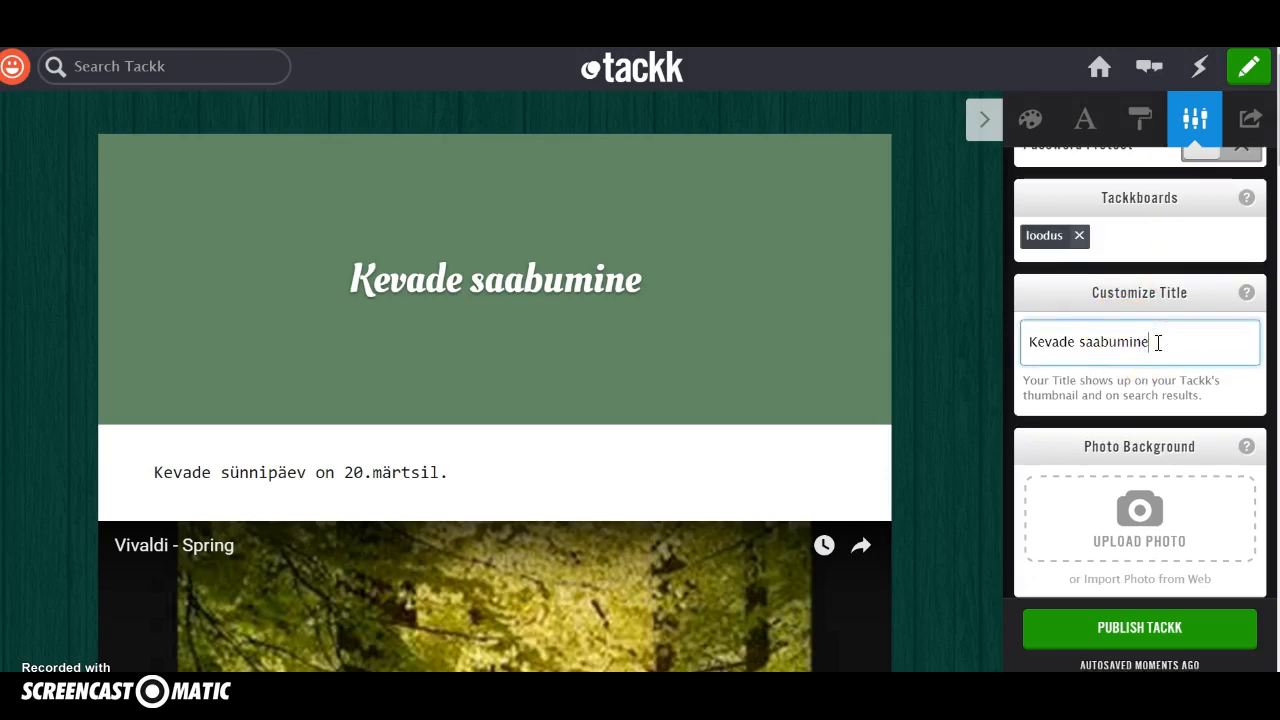
Set the personalized Tackk URL to tackk.com/kevadesaabumine.
{"action": "scroll", "coordinate": [1158, 342], "scroll_direction": "down", "scroll_amount": 1}
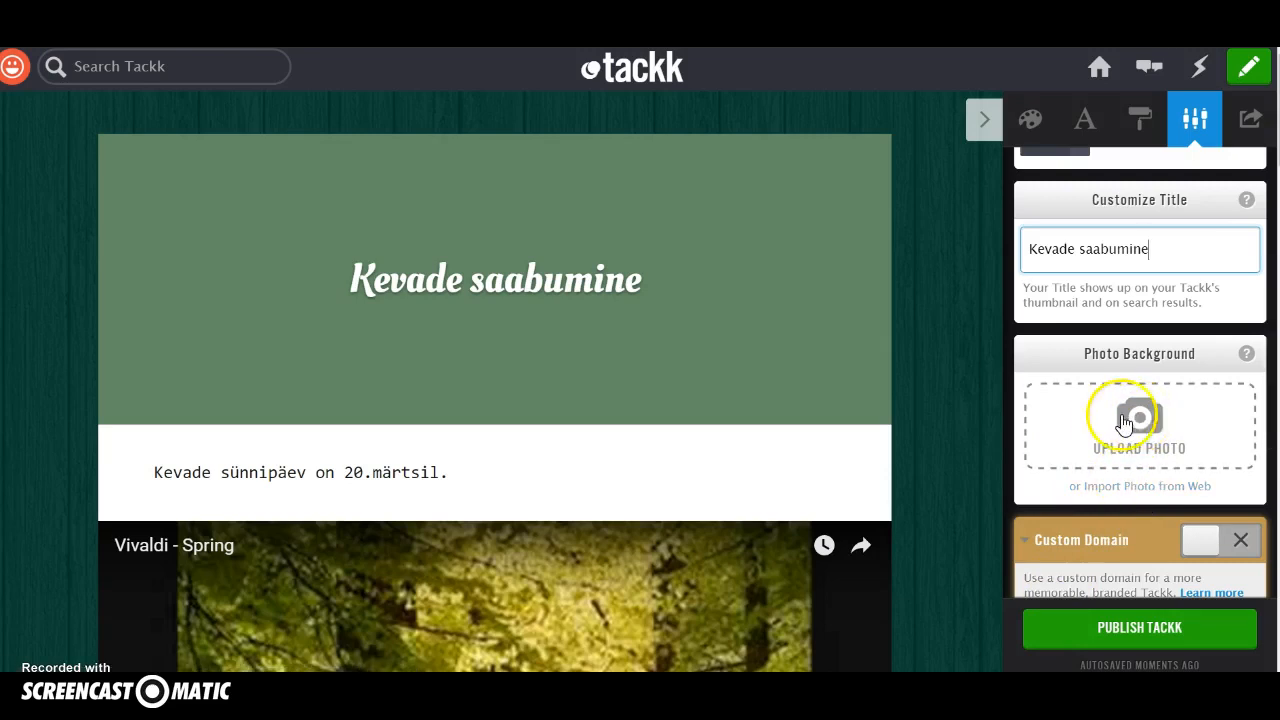
{"action": "scroll", "coordinate": [1071, 420], "scroll_direction": "down", "scroll_amount": 2}
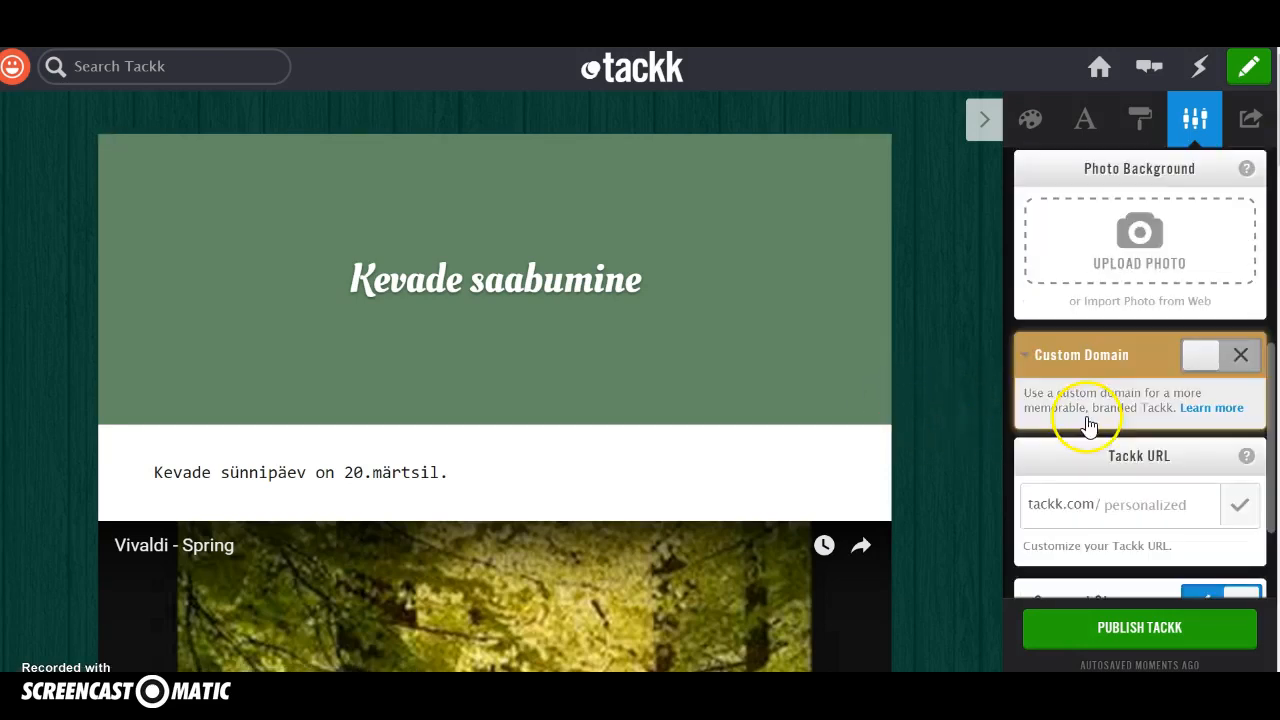
{"action": "scroll", "coordinate": [1137, 385], "scroll_direction": "down", "scroll_amount": 1}
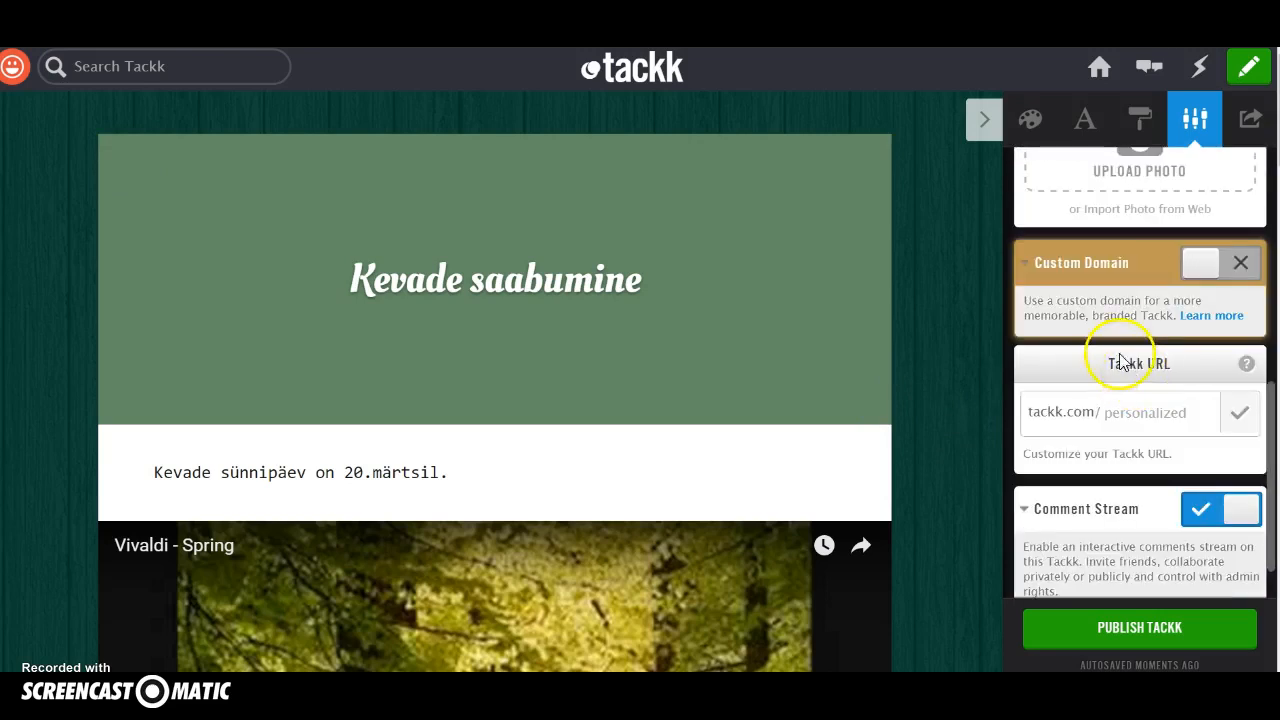
{"action": "scroll", "coordinate": [1120, 333], "scroll_direction": "down", "scroll_amount": 1}
{"action": "left_click", "coordinate": [1194, 332]}
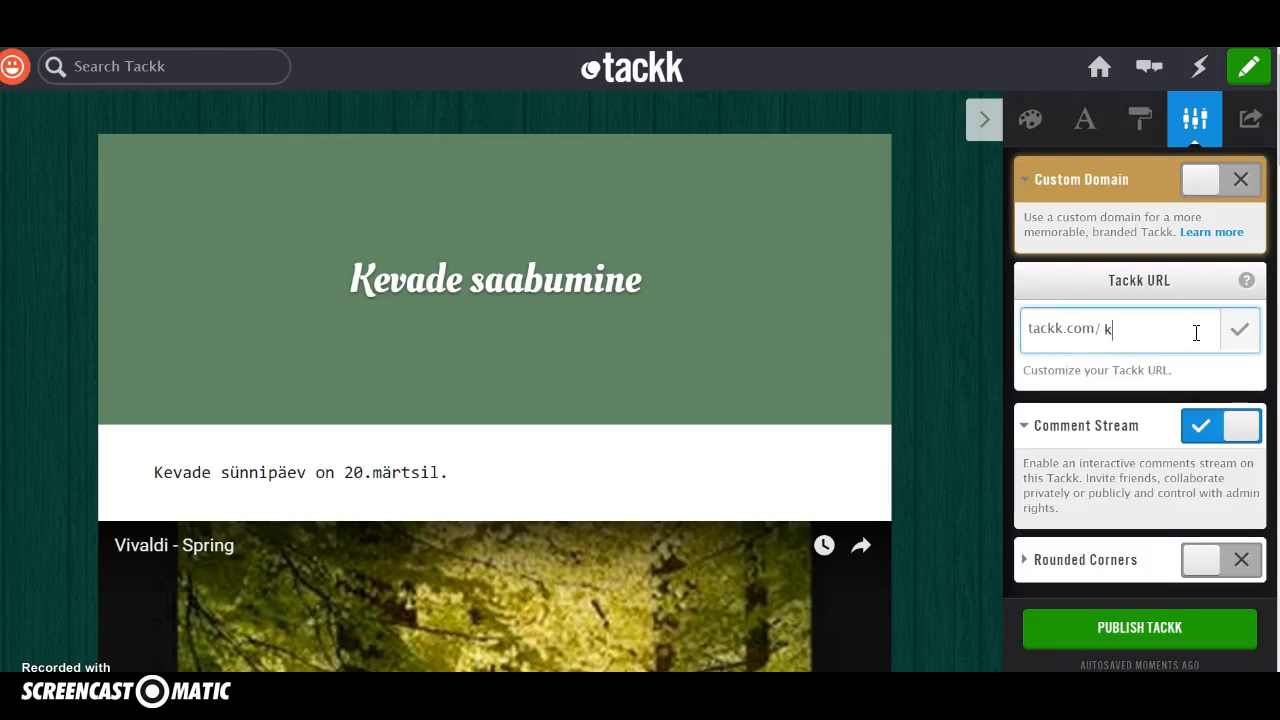
{"action": "type", "text": "kevade"}
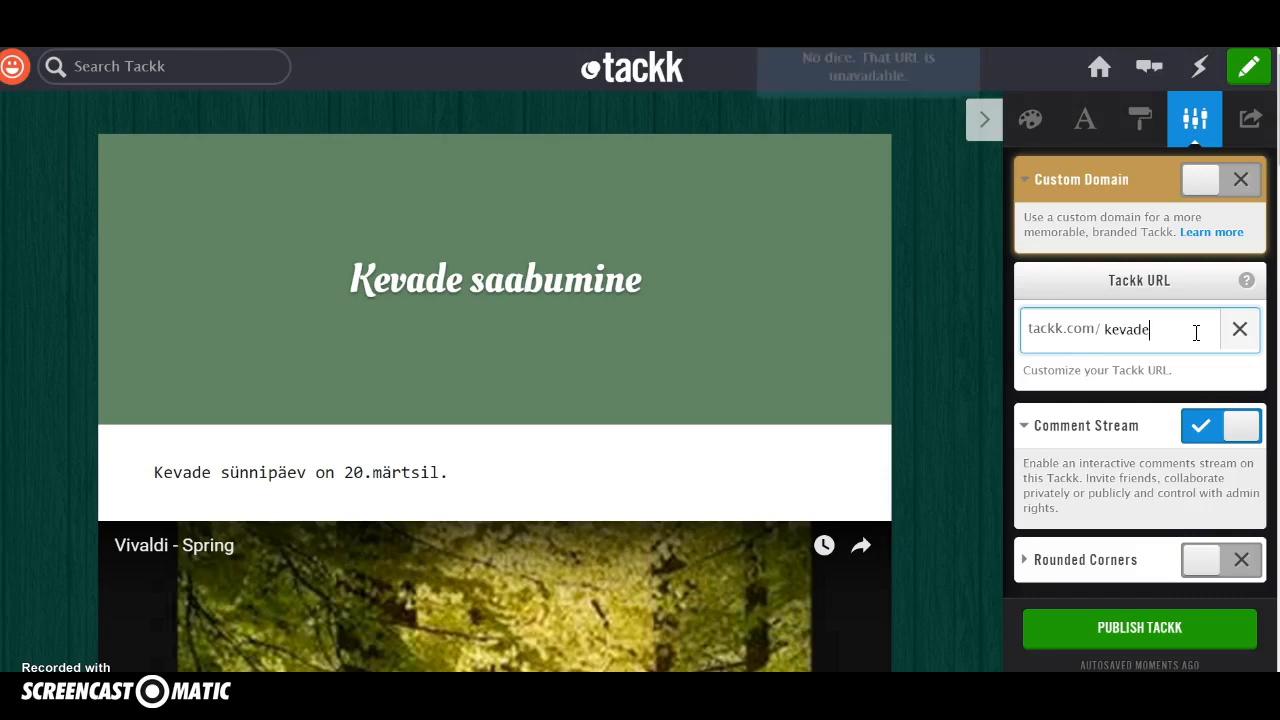
{"action": "type", "text": "saabumine"}
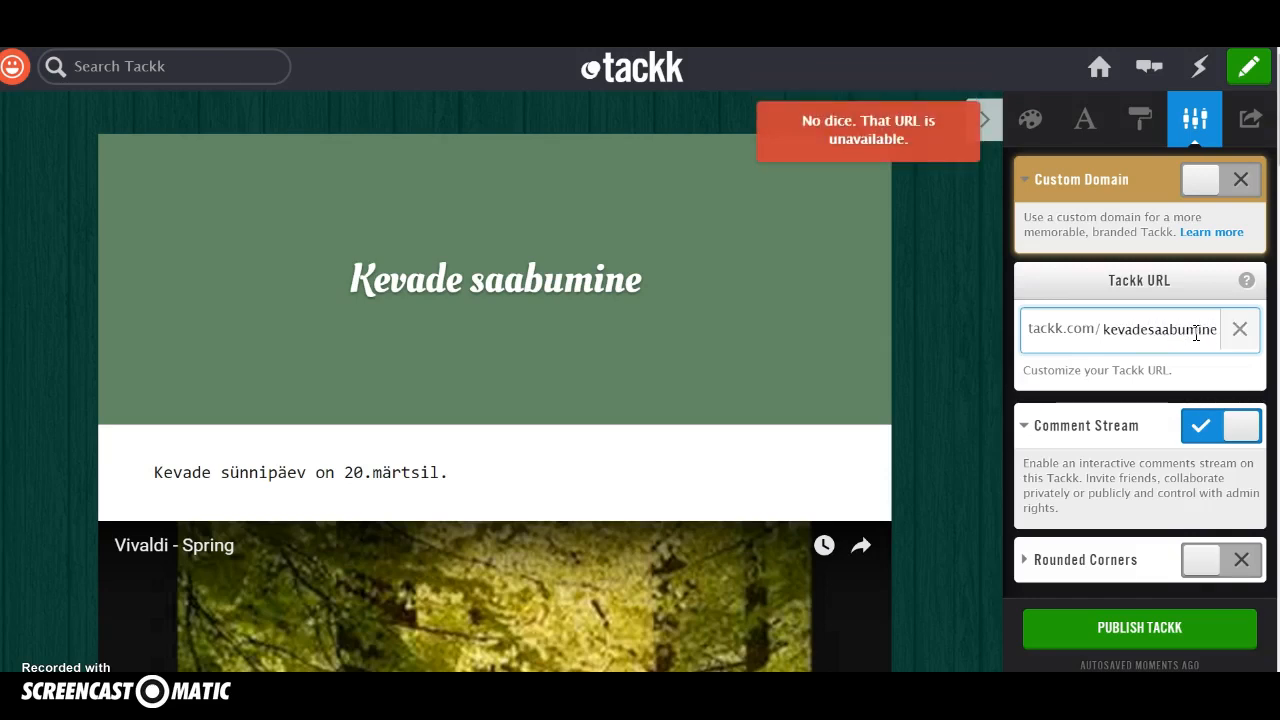
{"action": "left_click", "coordinate": [1160, 333]}
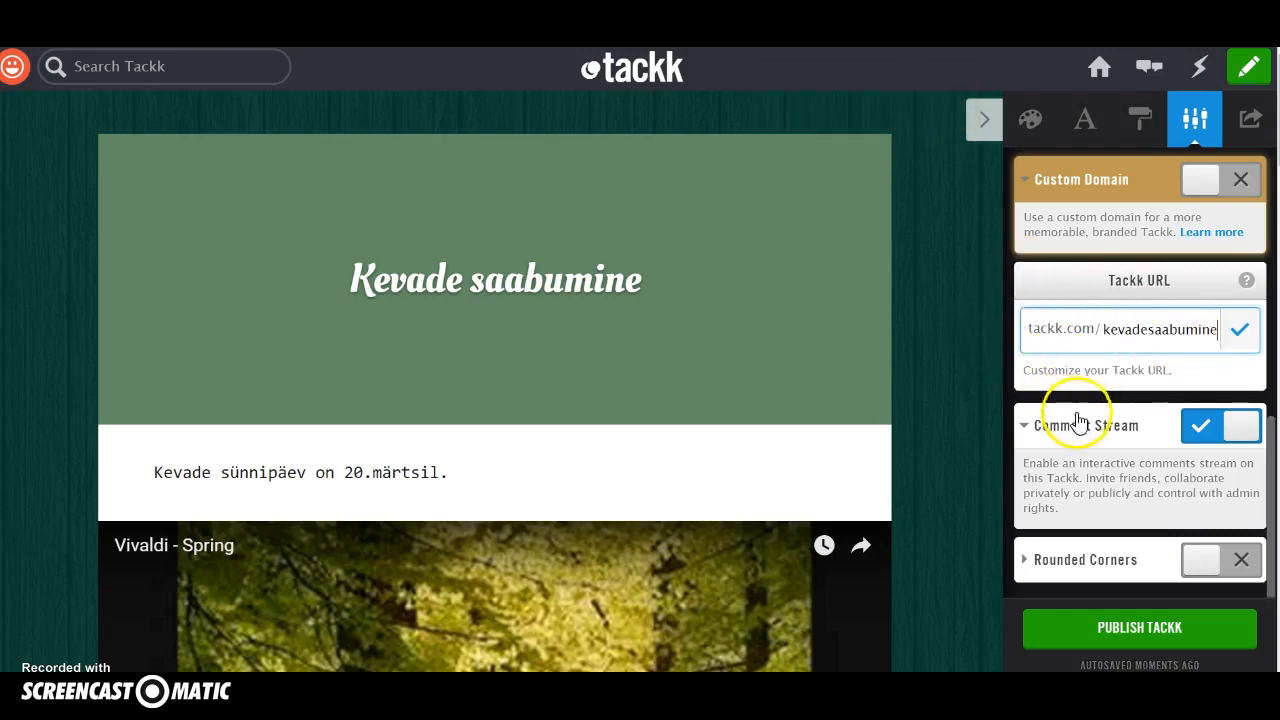
{"action": "left_click", "coordinate": [1239, 334]}
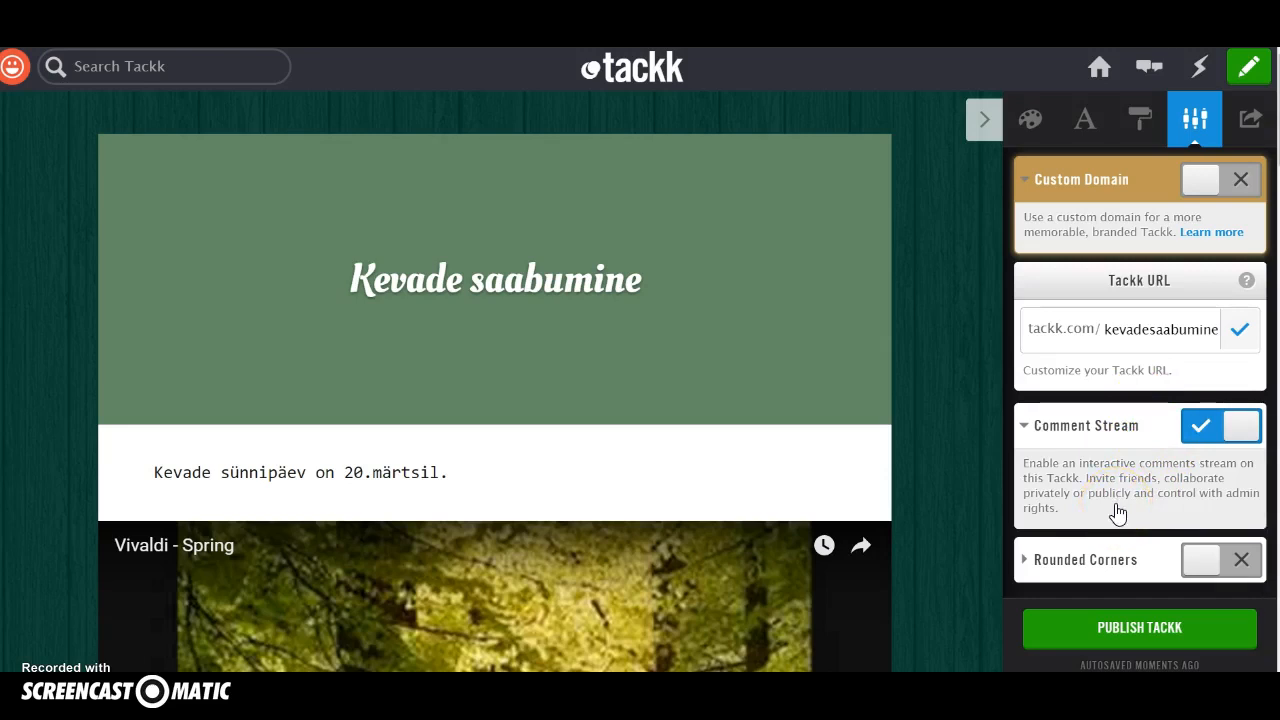
Publish the Tackk with its comment stream kept on and close the invitation dialog without inviting anyone.
{"action": "left_click", "coordinate": [1243, 432]}
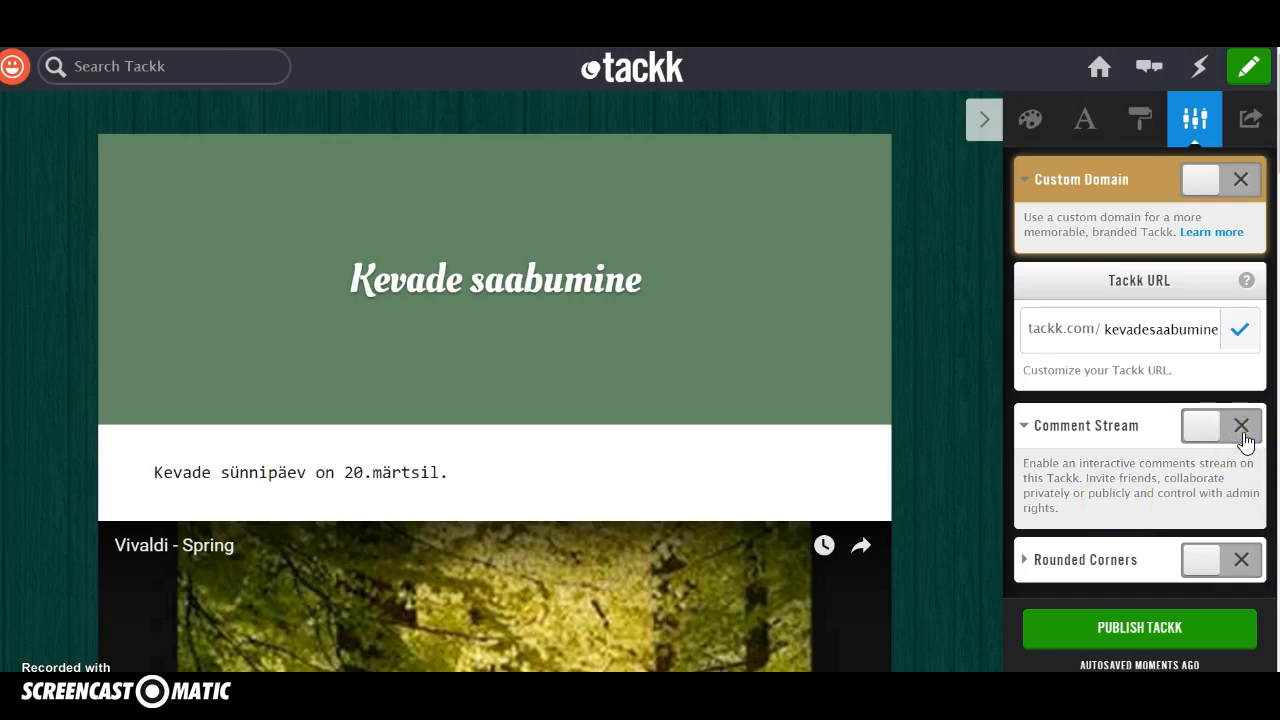
{"action": "left_click", "coordinate": [1242, 432]}
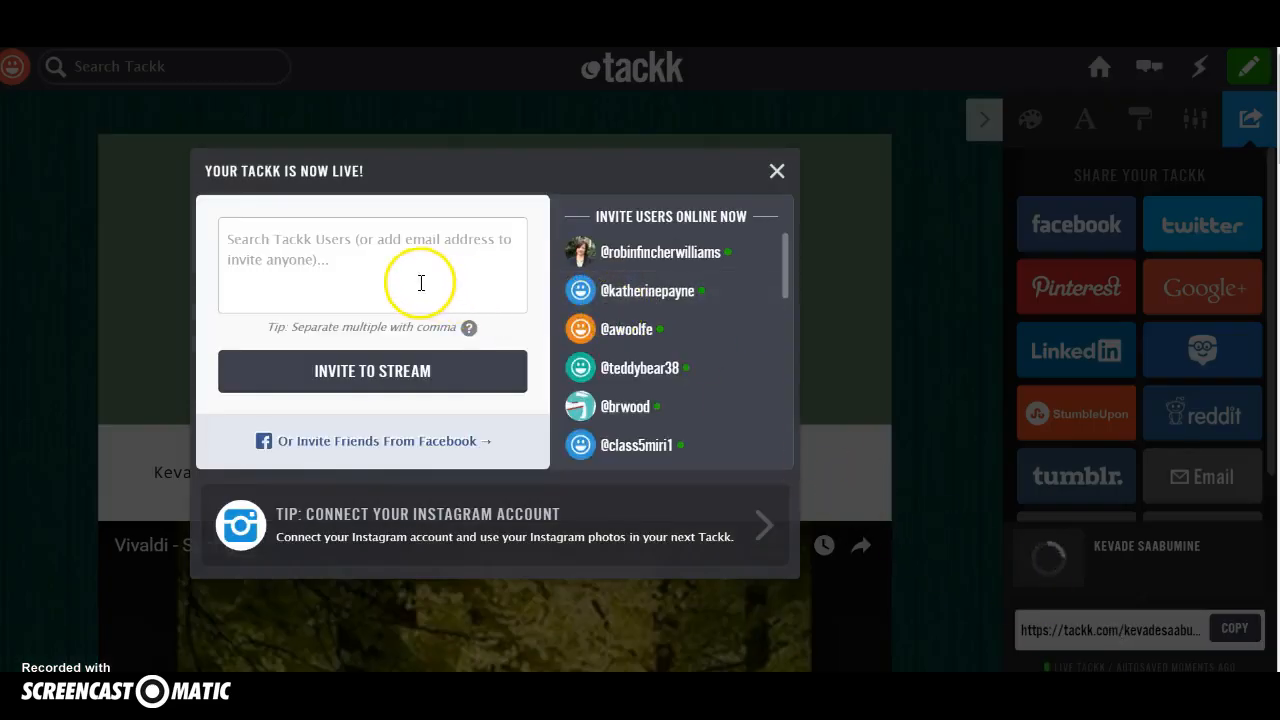
{"action": "left_click", "coordinate": [356, 264]}
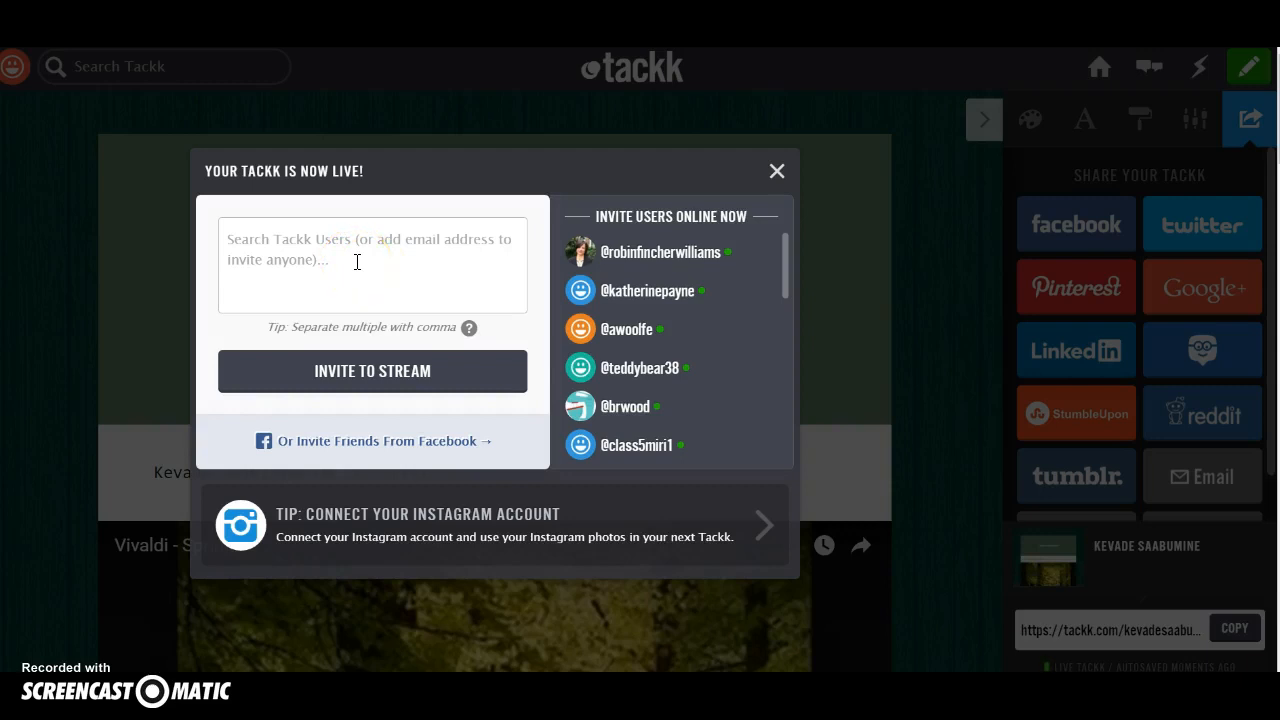
{"action": "left_click", "coordinate": [776, 173]}
Look over the published page from the title through the video to the Pildigalerii headline.
{"action": "left_click", "coordinate": [669, 354]}
{"action": "scroll", "coordinate": [669, 355], "scroll_direction": "down", "scroll_amount": 1}
{"action": "scroll", "coordinate": [670, 358], "scroll_direction": "down", "scroll_amount": 5}
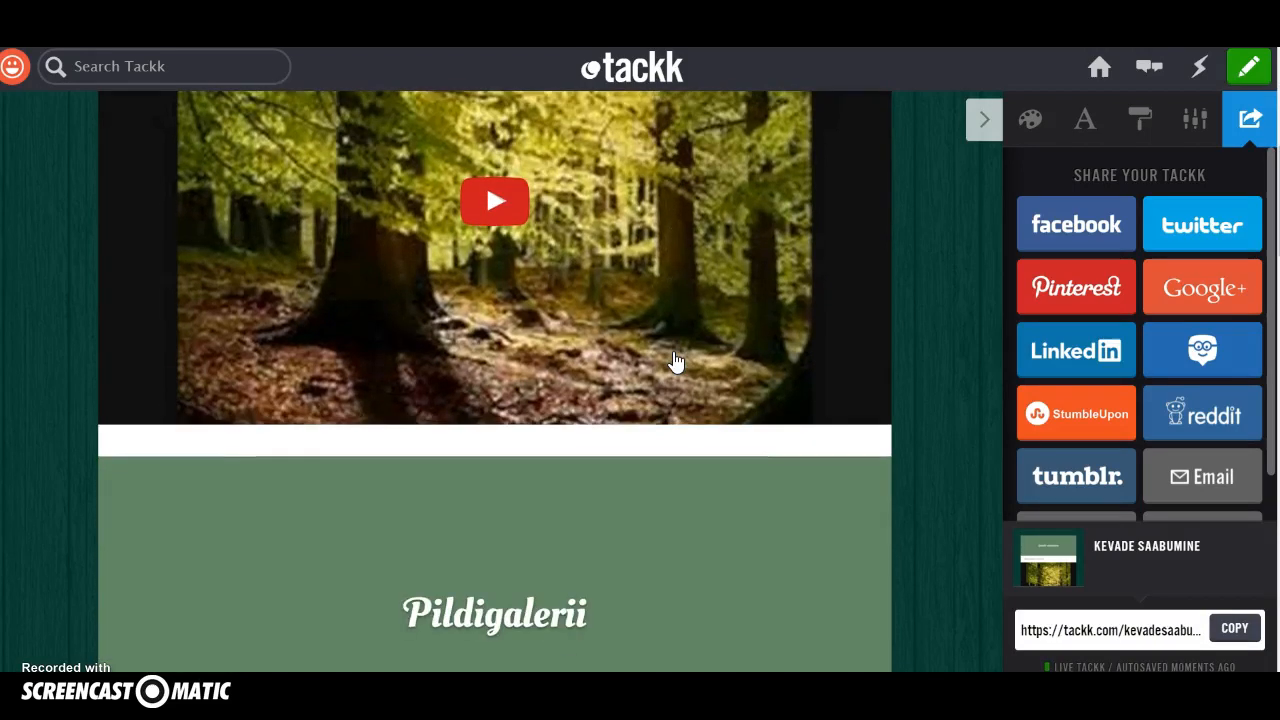
{"action": "scroll", "coordinate": [680, 362], "scroll_direction": "down", "scroll_amount": 1}
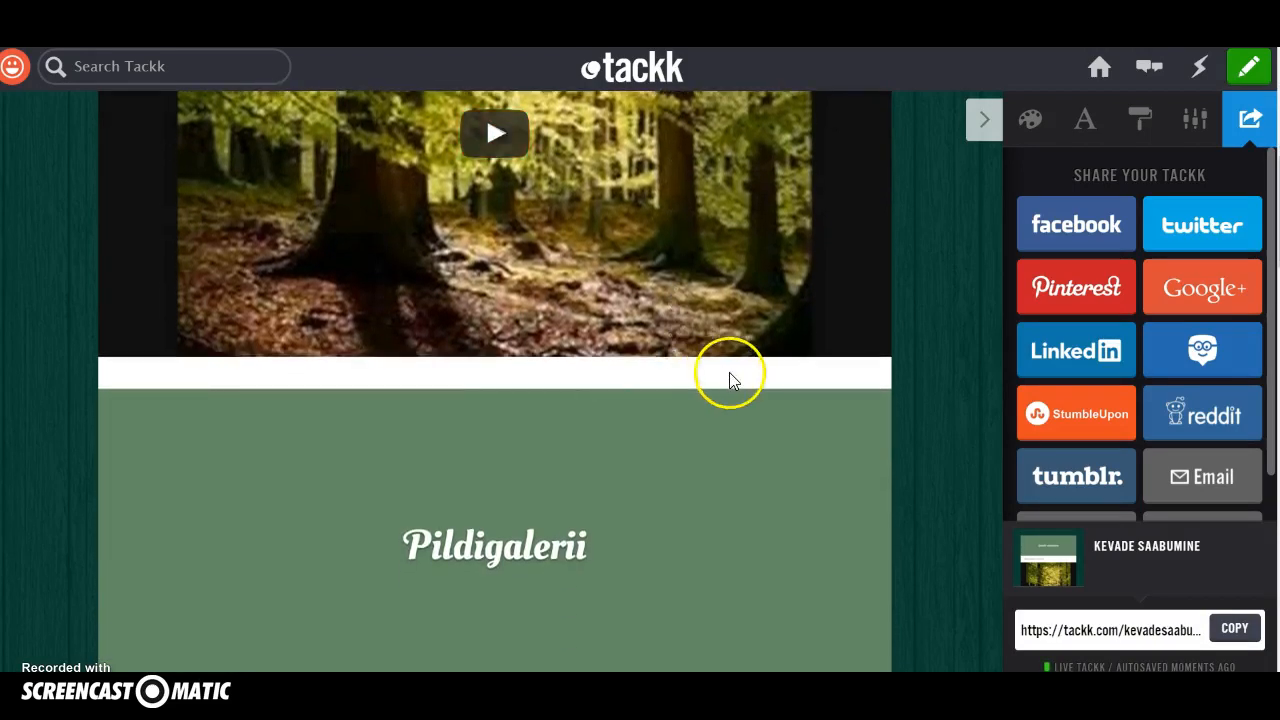
{"action": "scroll", "coordinate": [729, 377], "scroll_direction": "up", "scroll_amount": 6}
{"action": "scroll", "coordinate": [729, 377], "scroll_direction": "up", "scroll_amount": 1}
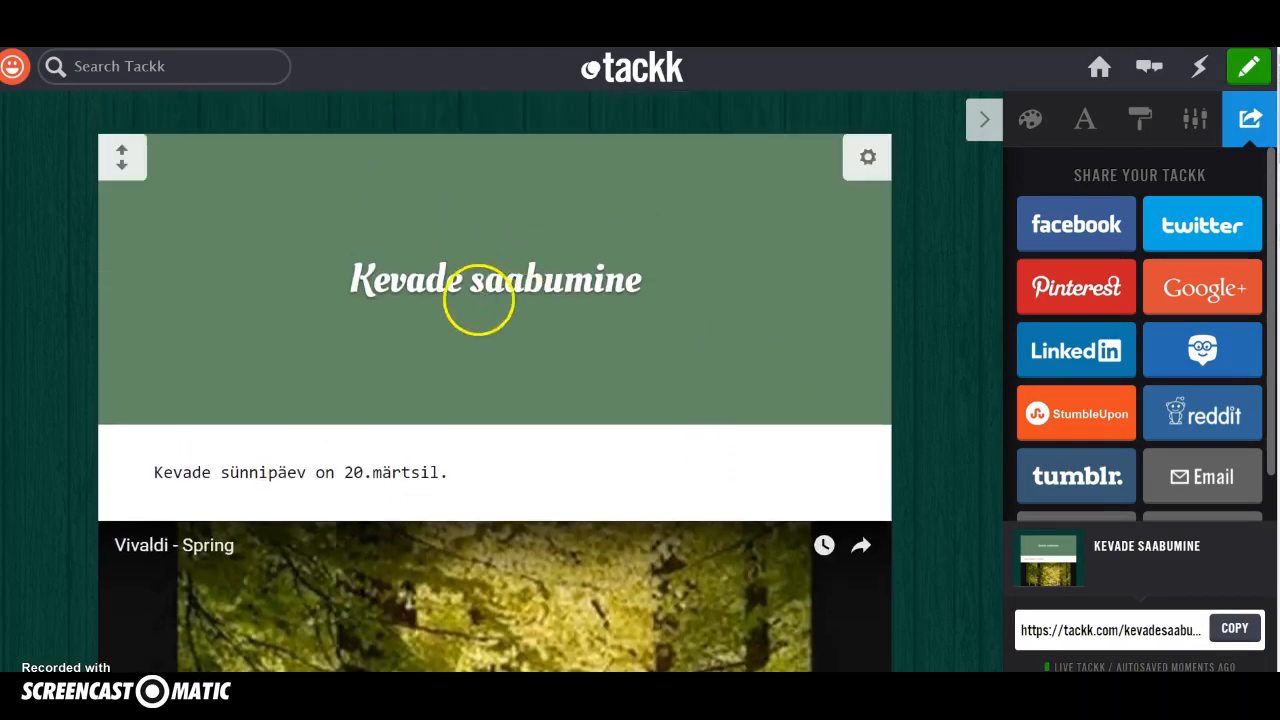
Open the account's own Tackks and examine the saved pages and their privacy labels and management options.
{"action": "left_click", "coordinate": [20, 84]}
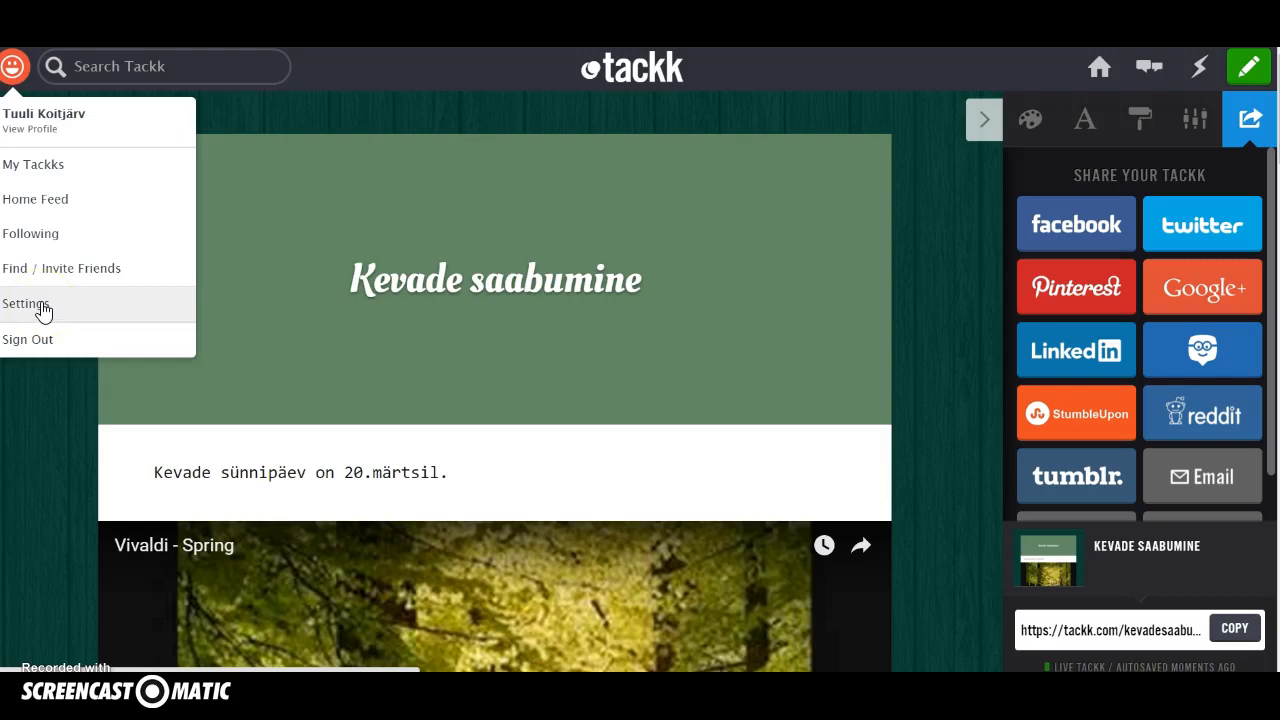
{"action": "left_click", "coordinate": [42, 170]}
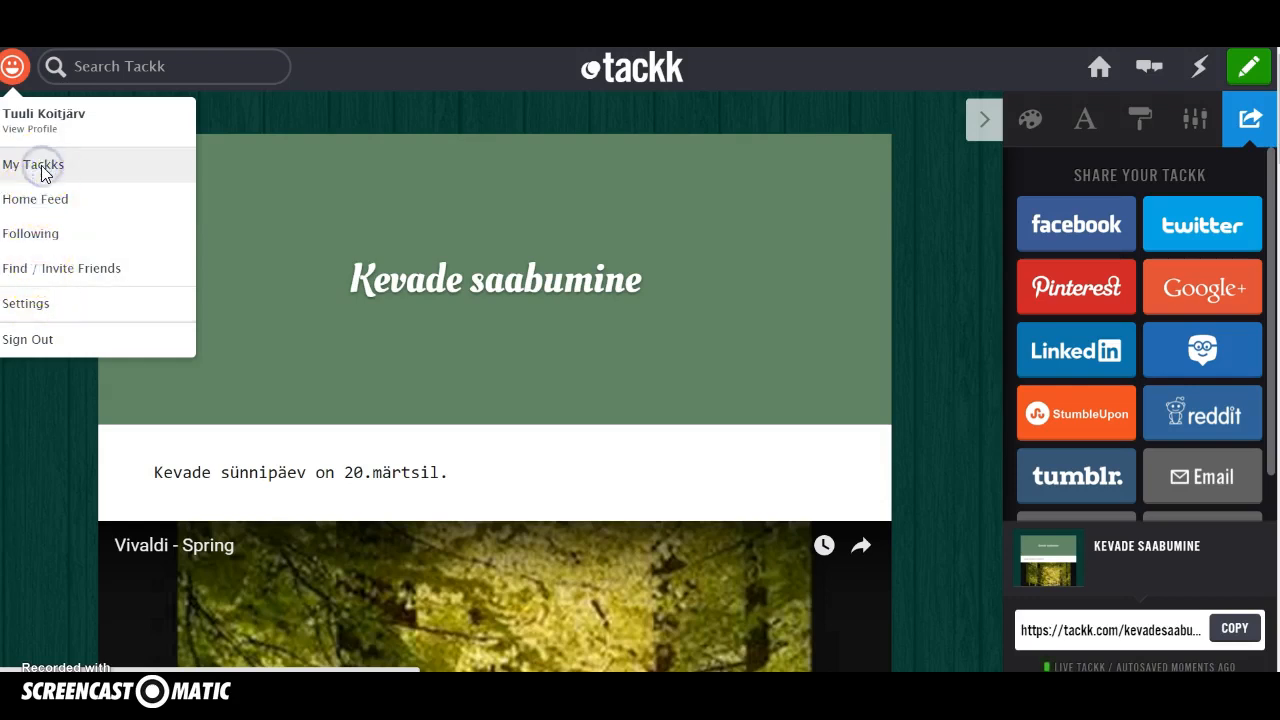
{"action": "scroll", "coordinate": [126, 278], "scroll_direction": "down", "scroll_amount": 2}
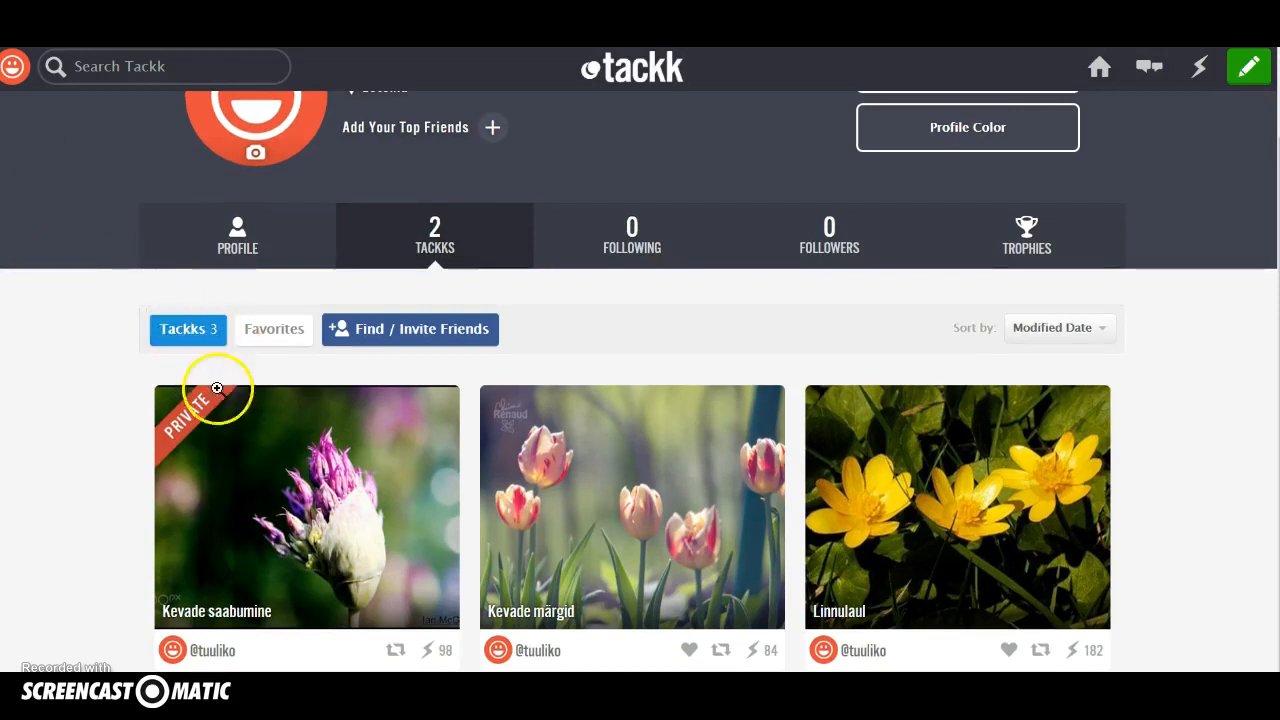
{"action": "mouse_move", "coordinate": [364, 449]}
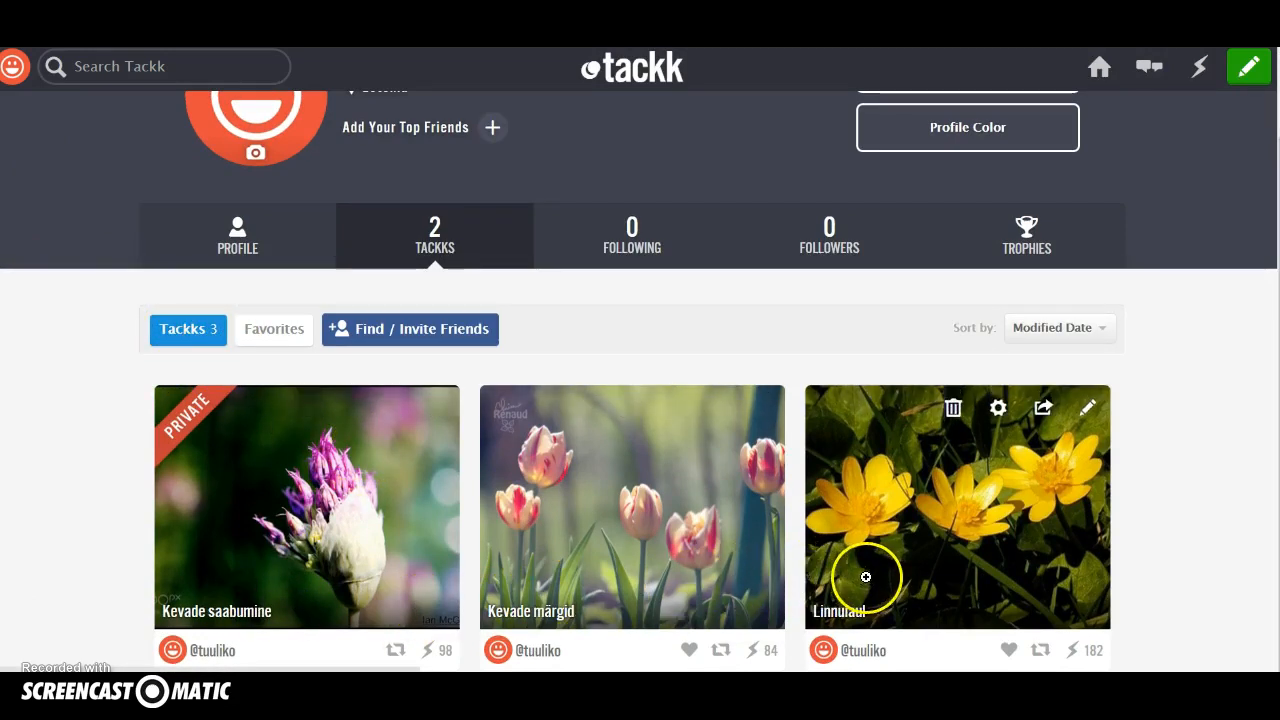
{"action": "mouse_move", "coordinate": [251, 434]}
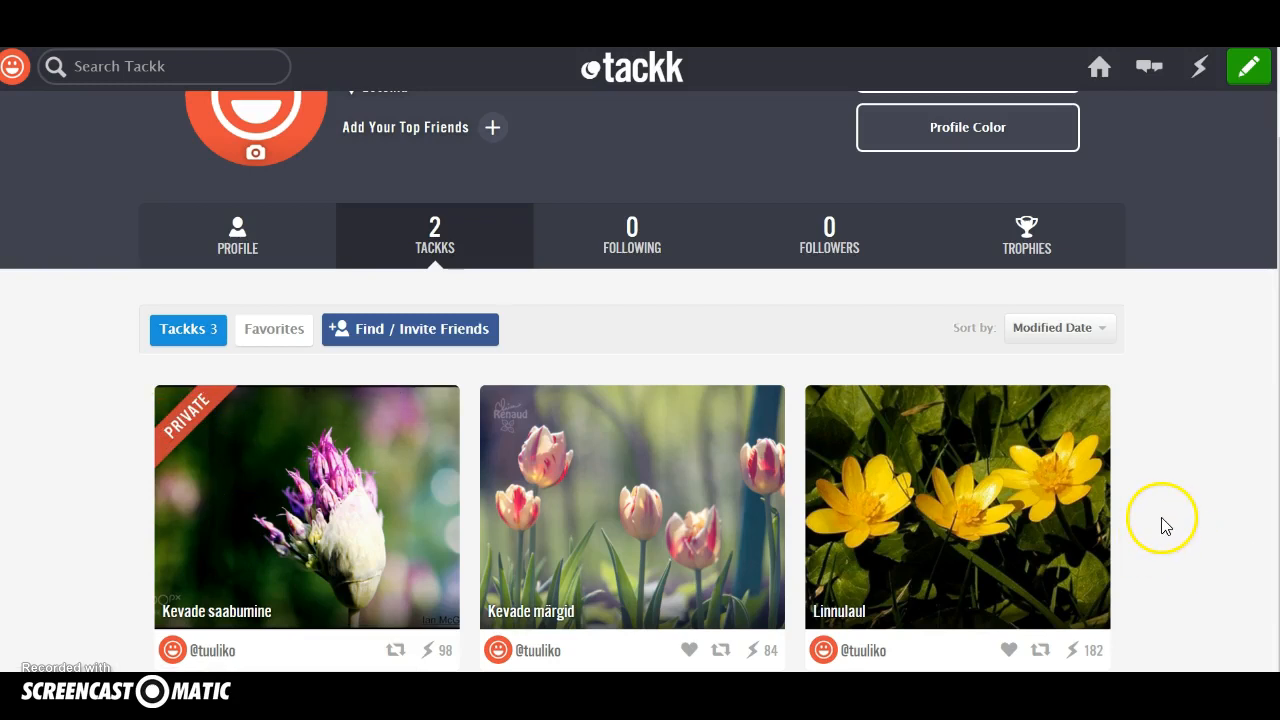
{"action": "mouse_move", "coordinate": [1065, 511]}
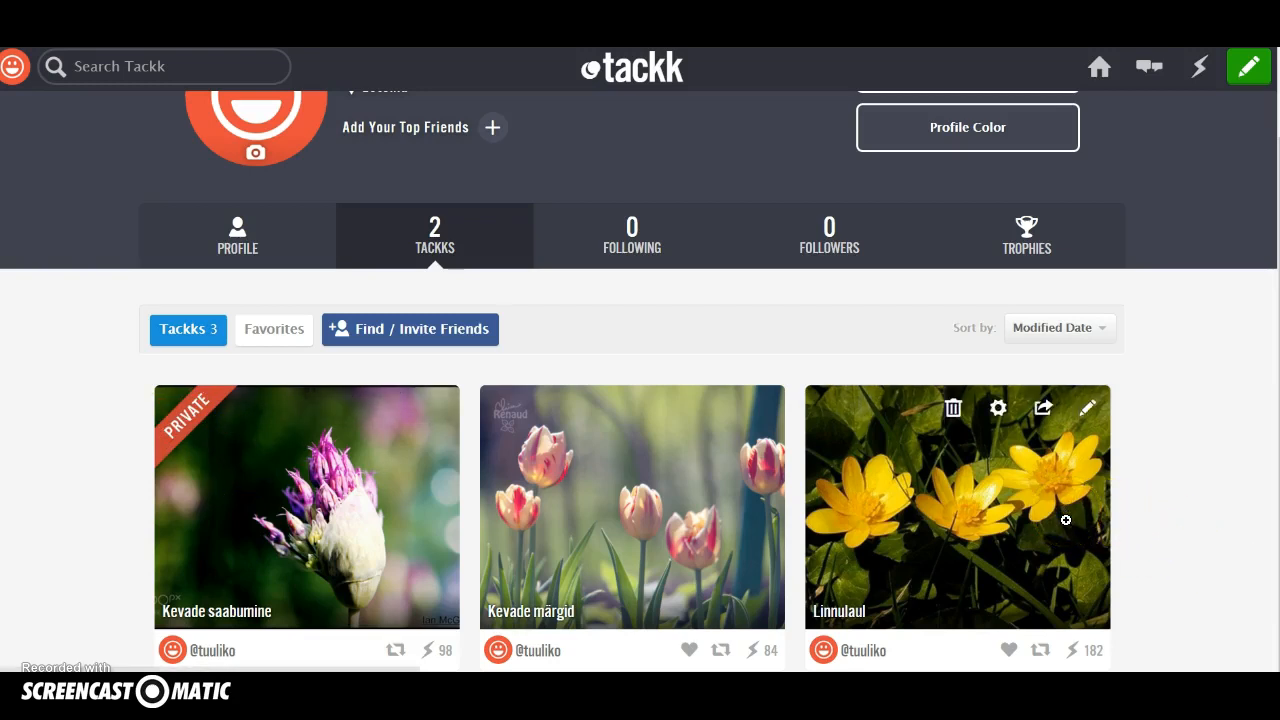